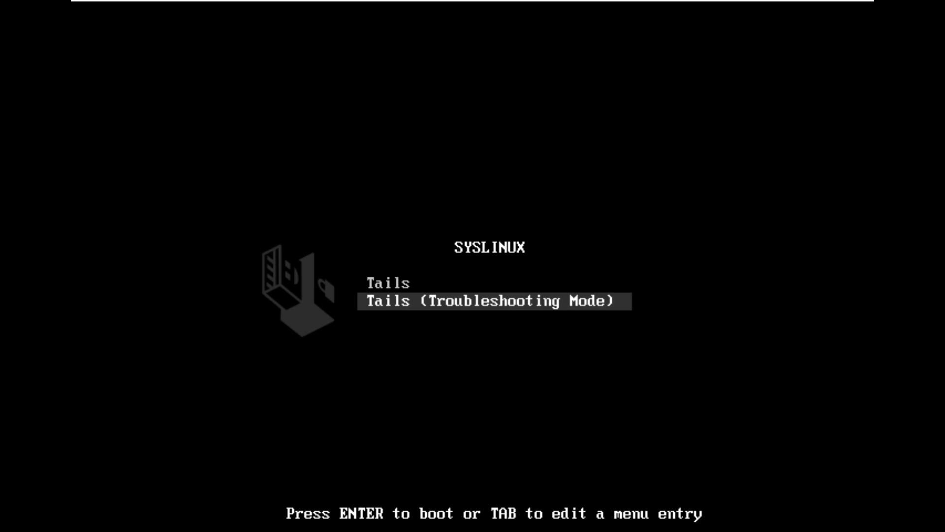
Step: Boot the standard Tails entry instead of Tails (Troubleshooting Mode)
key(Down)
key(Up)
key(Down)
key(Up)
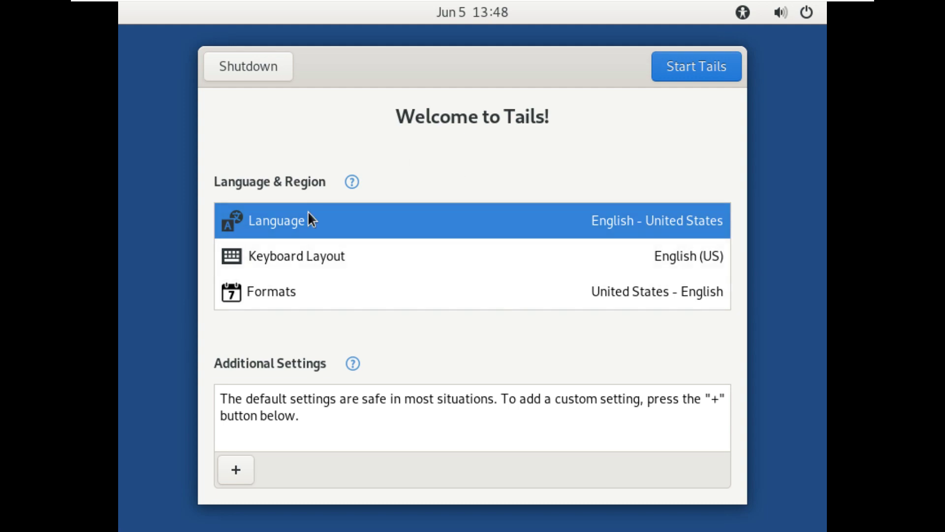
Step: Look over the available keyboard layouts, regional formats and additional settings on the welcome screen without changing any
click(637, 266)
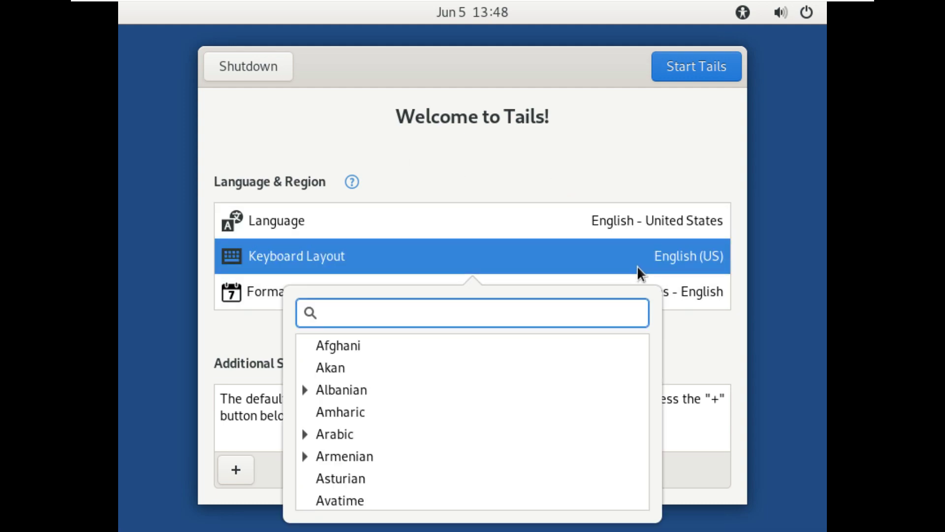
scroll(605, 418, down, 5)
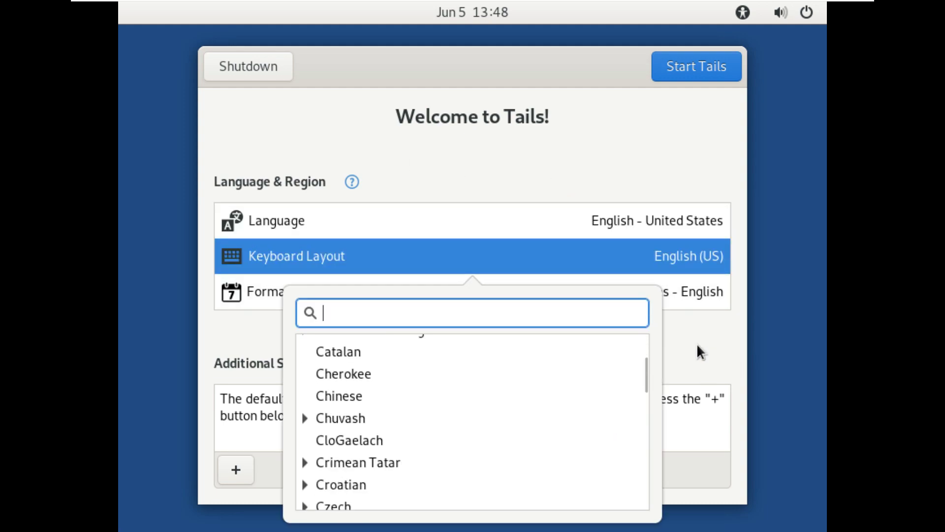
click(697, 345)
click(688, 304)
scroll(599, 219, down, 3)
scroll(598, 220, up, 3)
scroll(599, 214, down, 10)
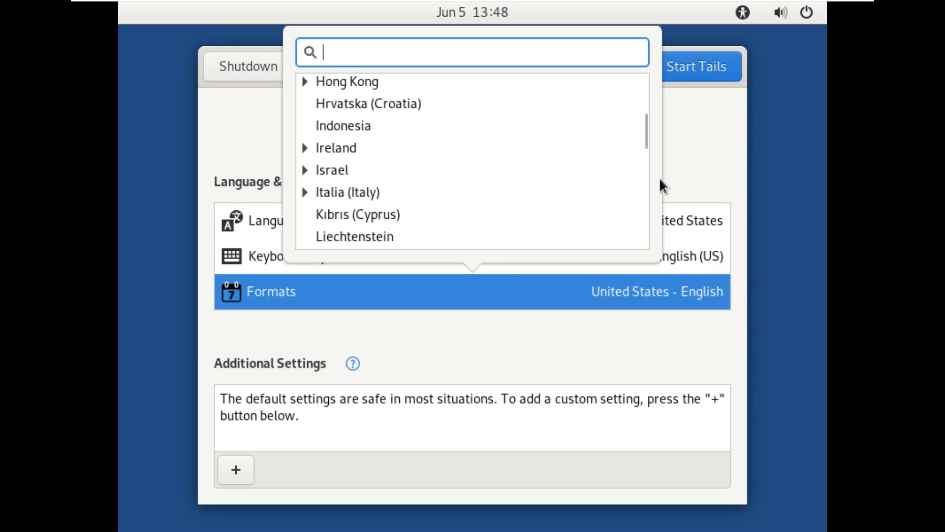
click(687, 161)
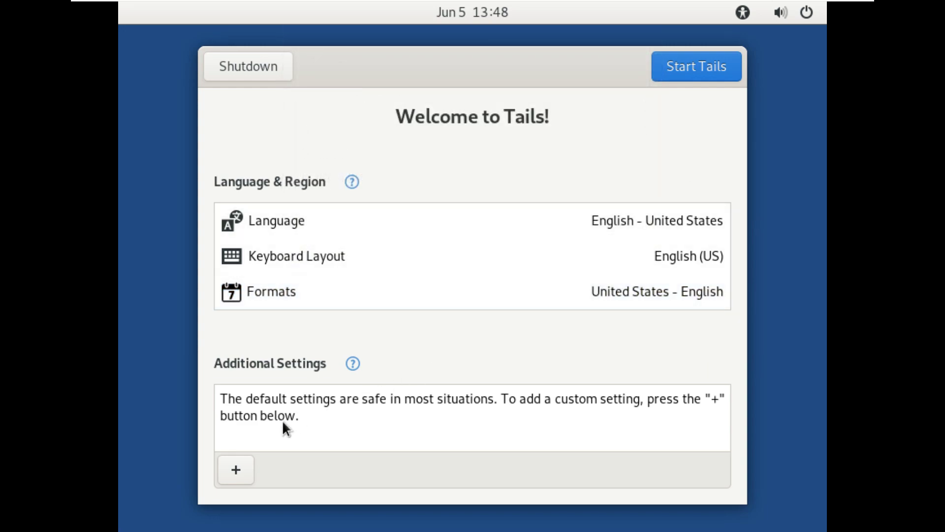
click(235, 468)
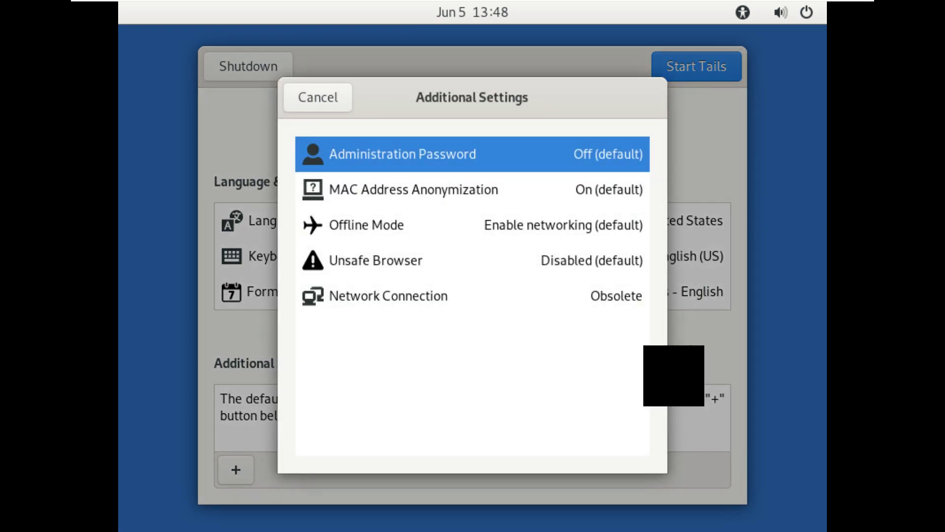
click(337, 101)
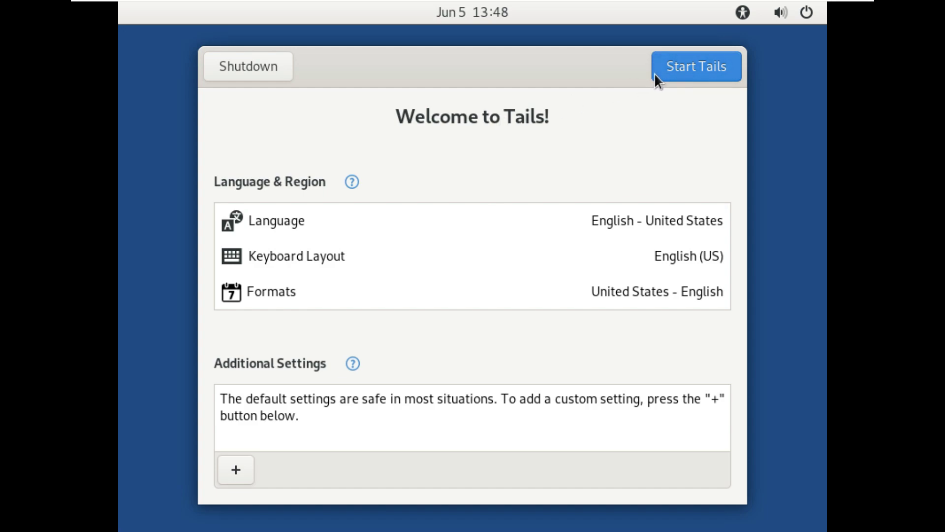
Step: Check the accessibility and power options, and start Tails with its default settings
click(739, 20)
click(503, 67)
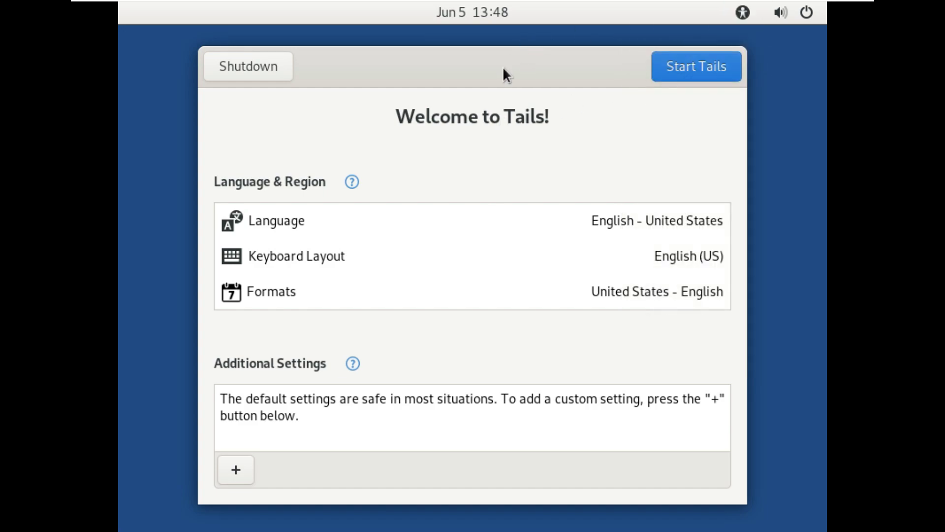
click(779, 13)
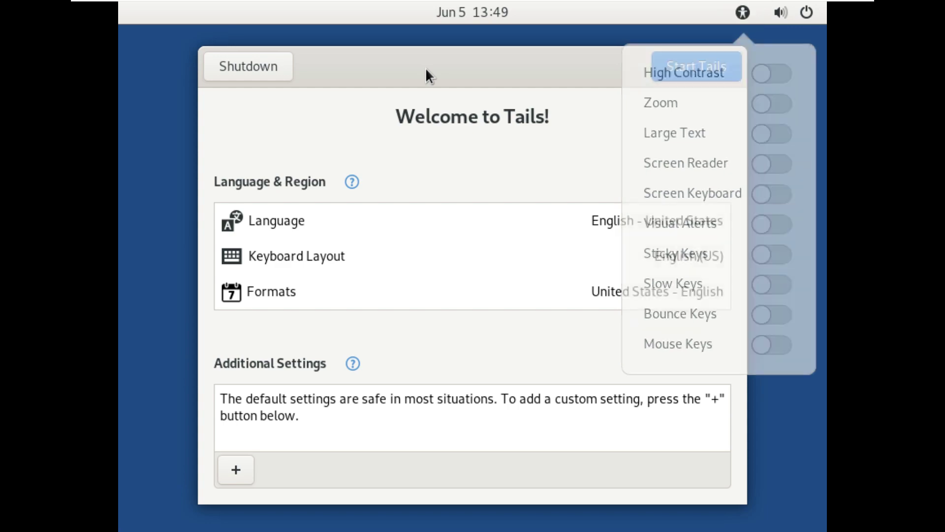
click(425, 69)
click(801, 11)
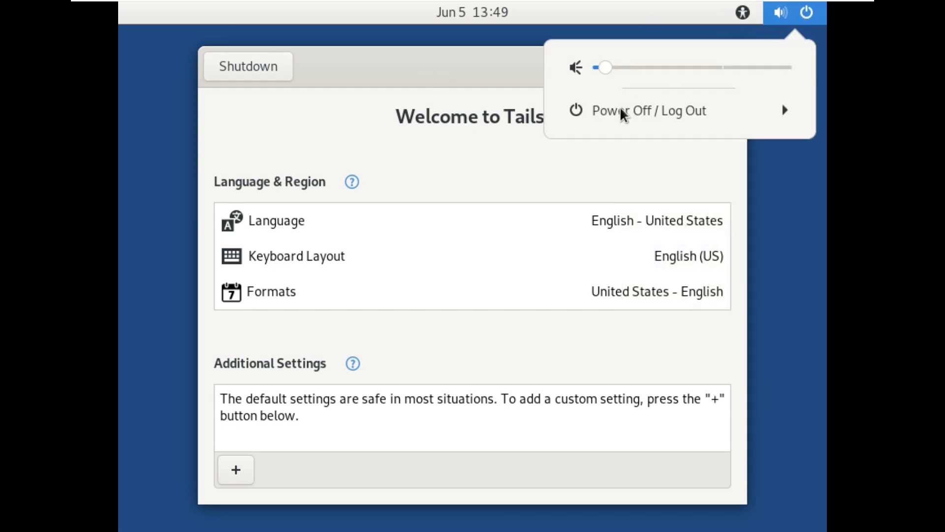
click(426, 84)
click(687, 65)
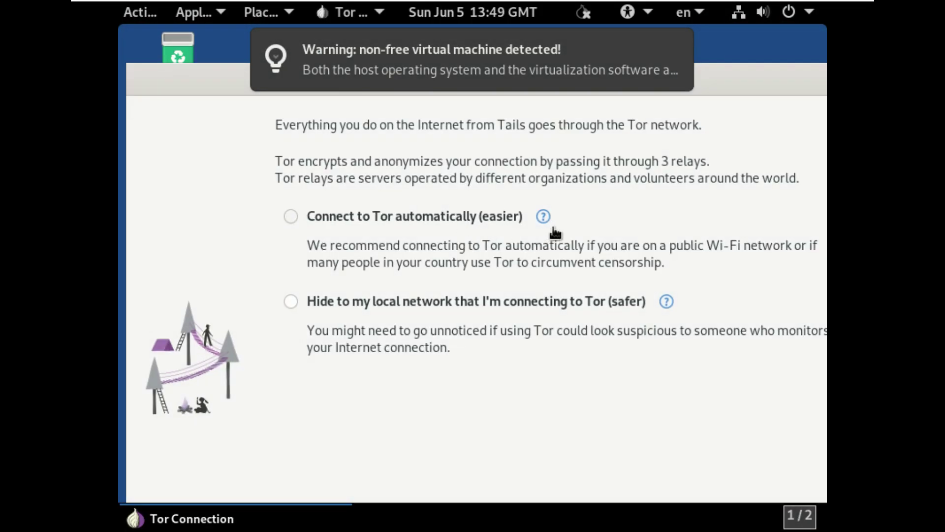
Step: Show the detailed explanations of the automatic and the hidden Tor connection options
click(544, 216)
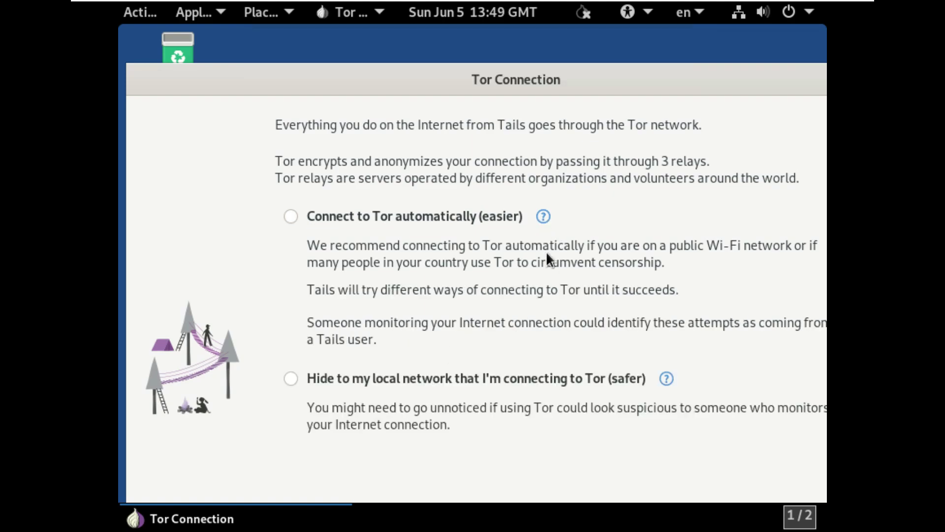
click(665, 380)
scroll(609, 348, down, 1)
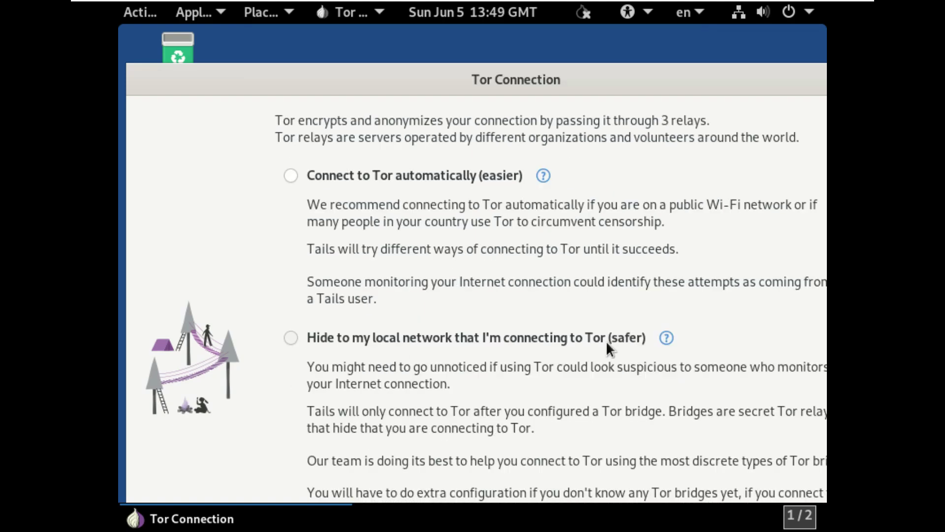
Step: Set the display resolution to 1920×1200 (16:10) and keep the changes
right_click(598, 55)
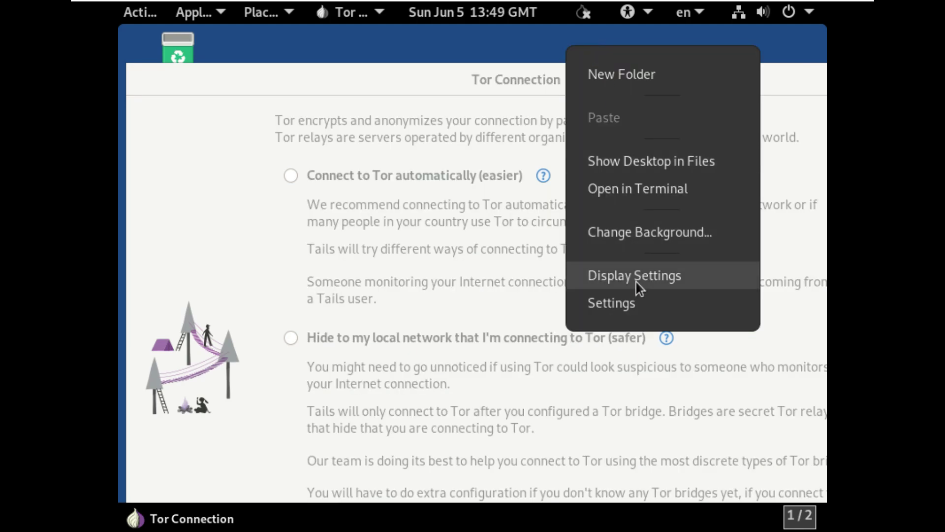
click(611, 276)
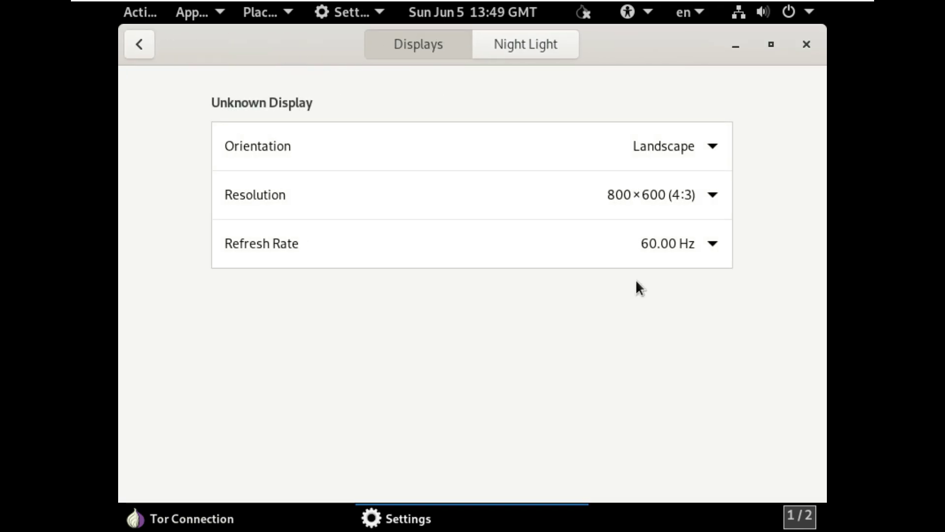
click(672, 197)
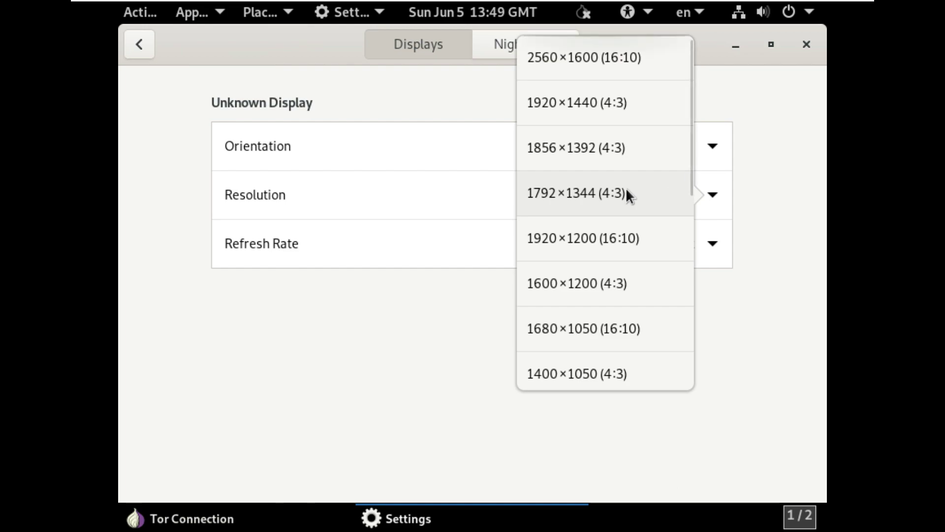
scroll(601, 131, down, 2)
scroll(599, 147, down, 3)
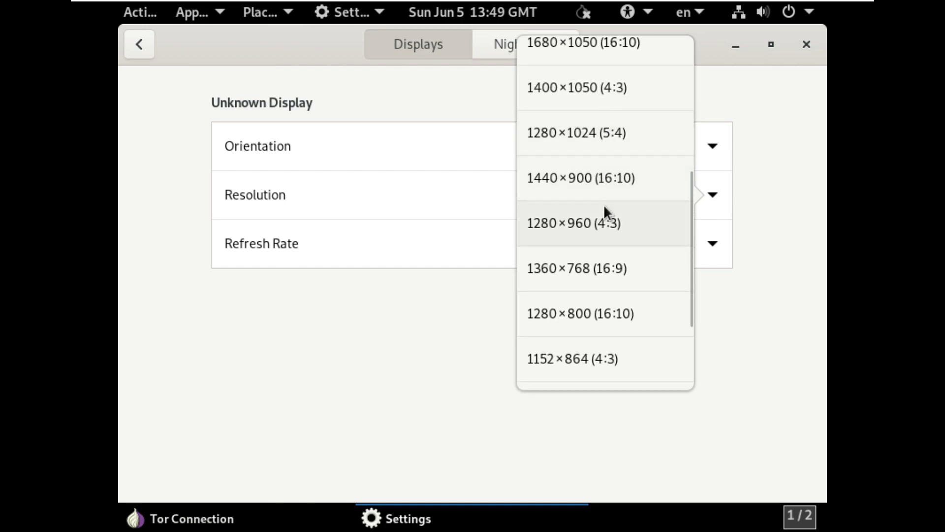
scroll(605, 204, up, 5)
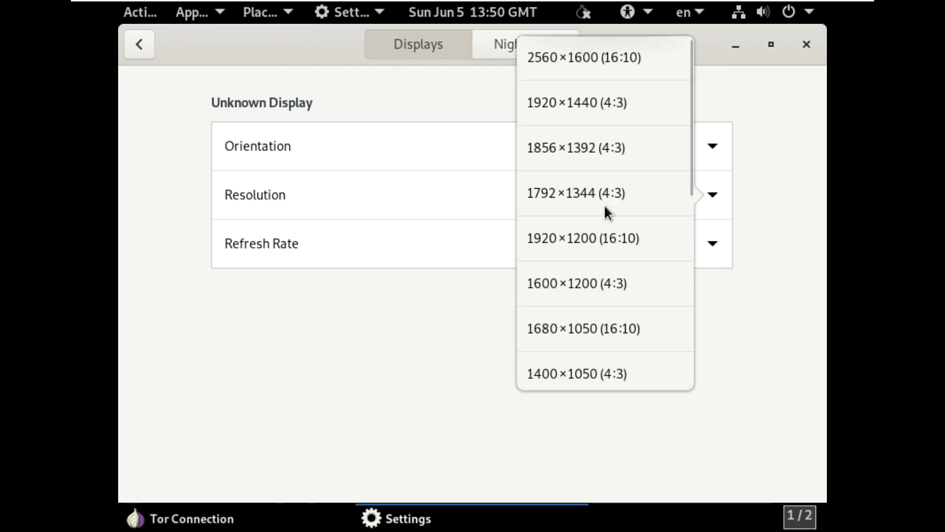
scroll(587, 198, down, 9)
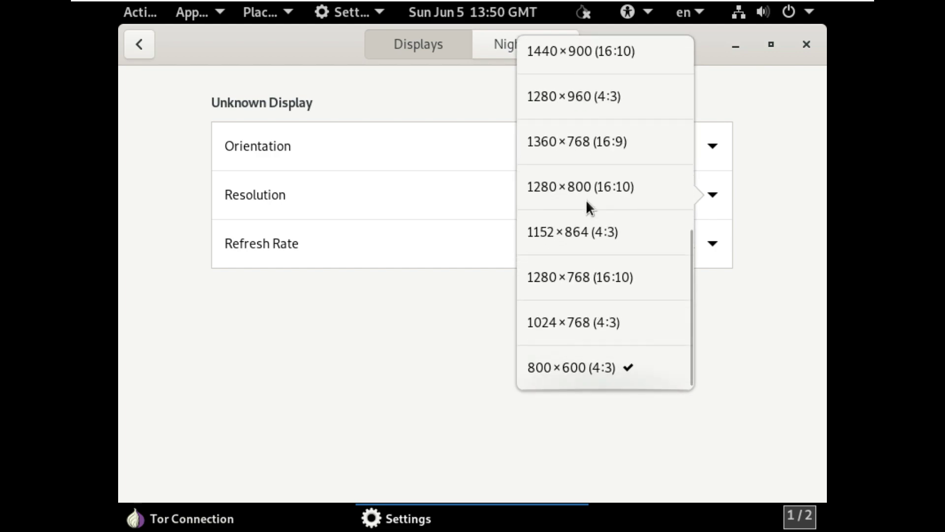
scroll(593, 329, up, 2)
scroll(593, 328, up, 7)
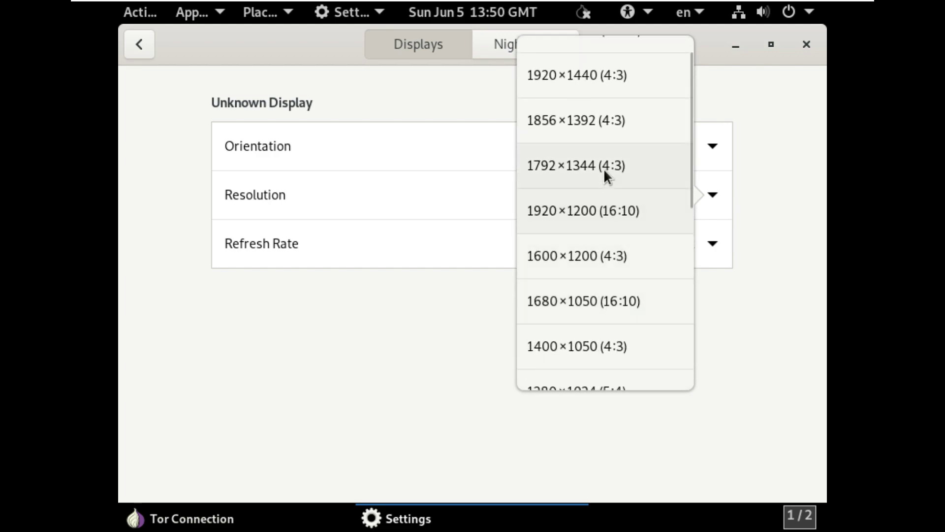
click(607, 211)
click(772, 53)
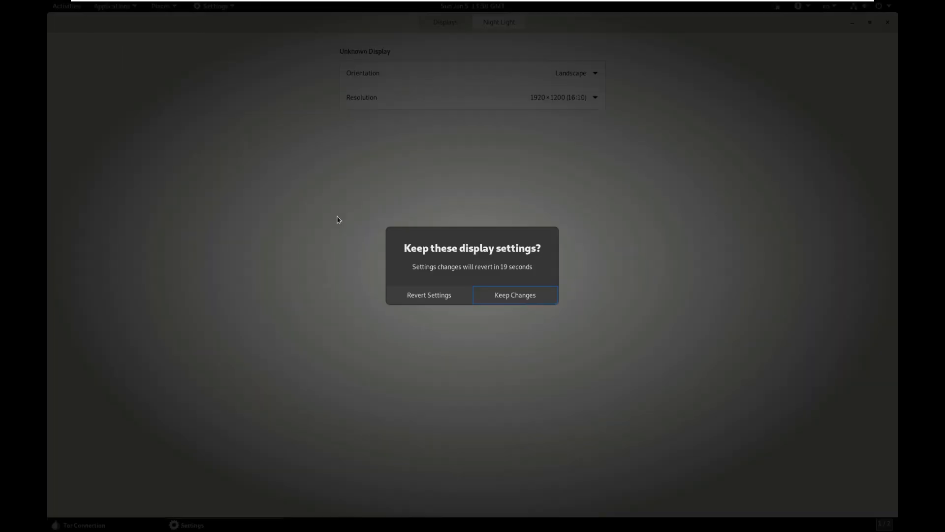
click(492, 294)
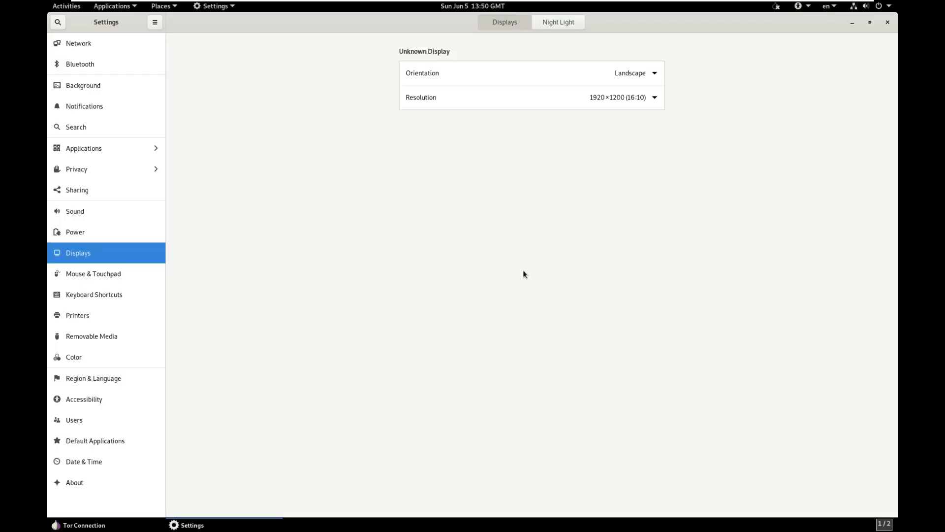
Step: Set the virtual machine's display scaling to Free Stretch
mouse_move(776, 7)
click(434, 6)
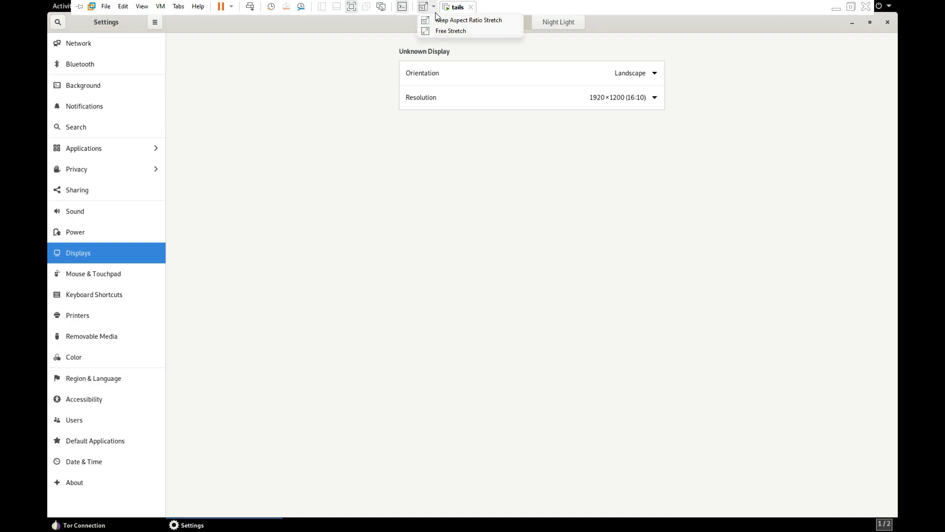
click(441, 32)
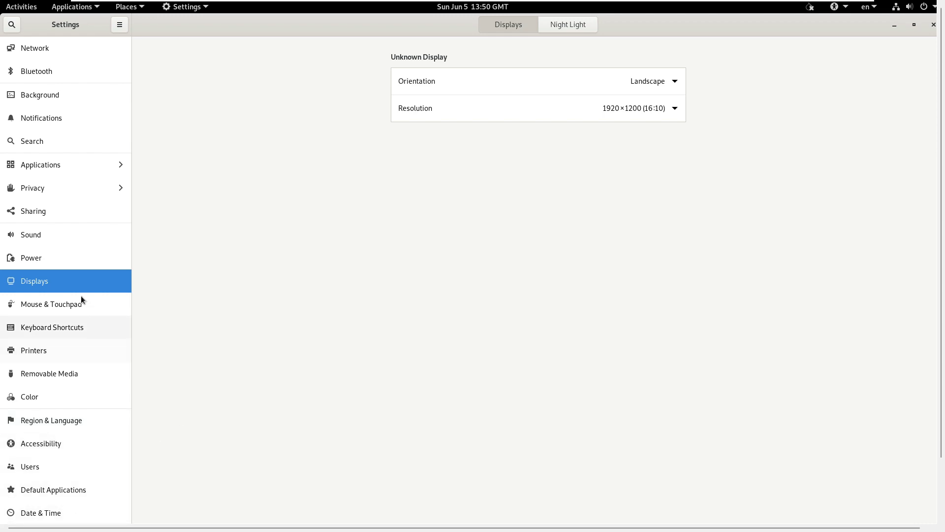
Step: Review the Users, Network, Bluetooth, Background, Notifications, Search and Applications settings
click(84, 469)
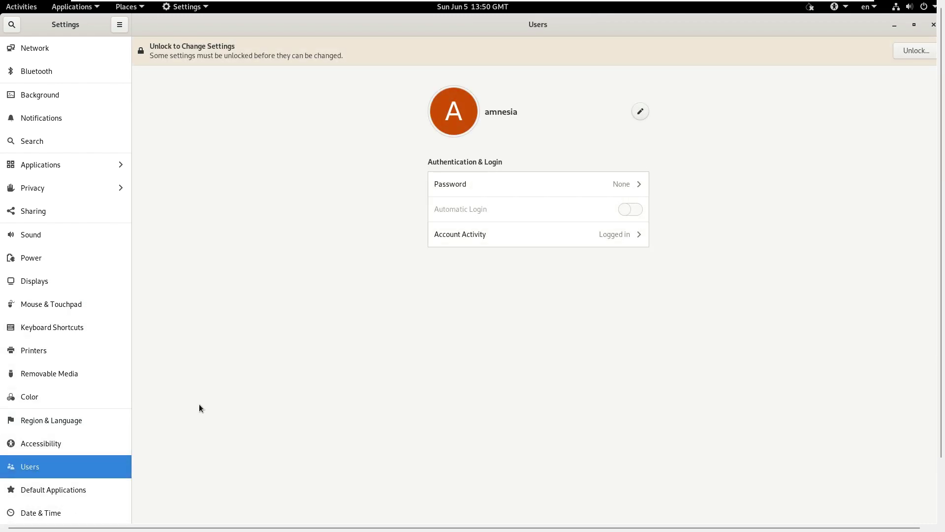
click(69, 52)
click(71, 72)
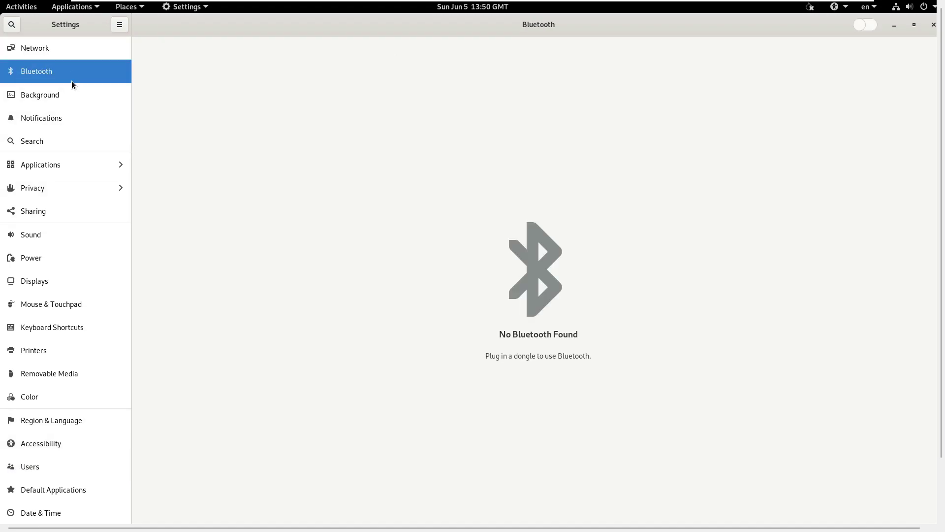
click(72, 90)
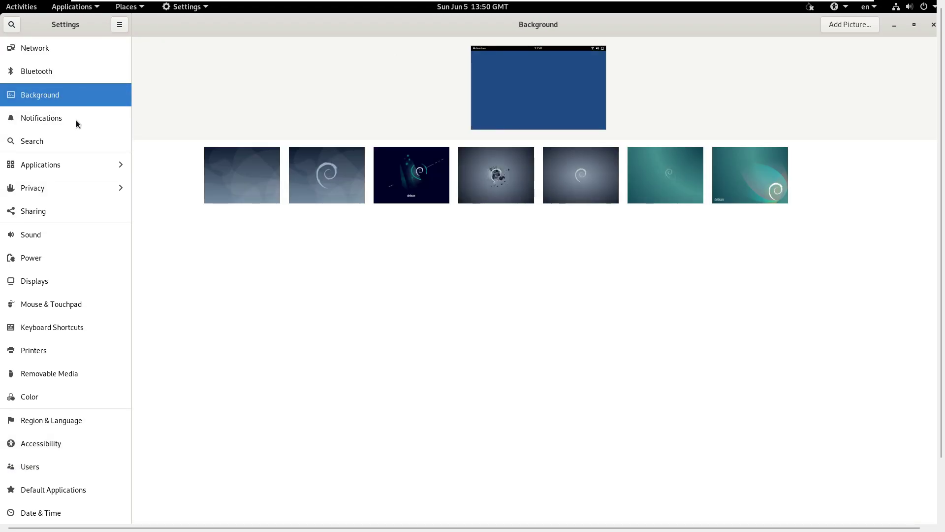
click(76, 120)
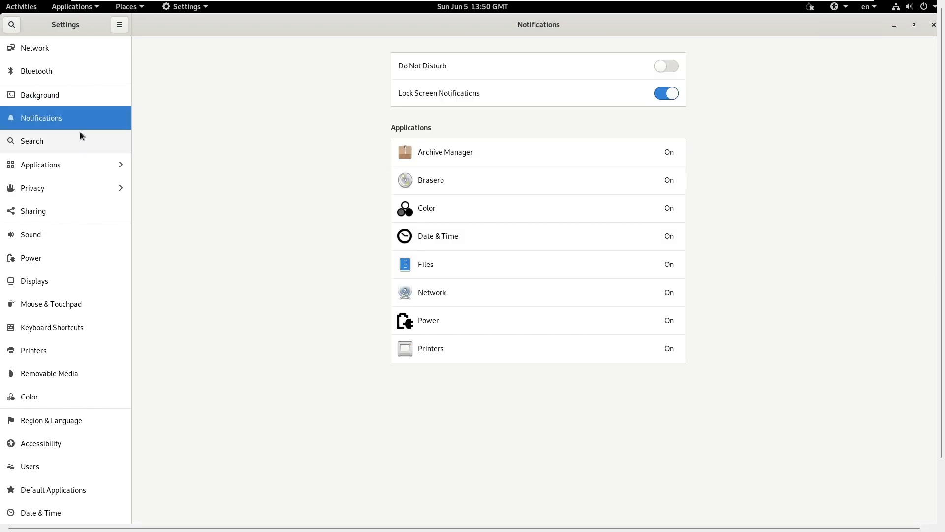
click(83, 140)
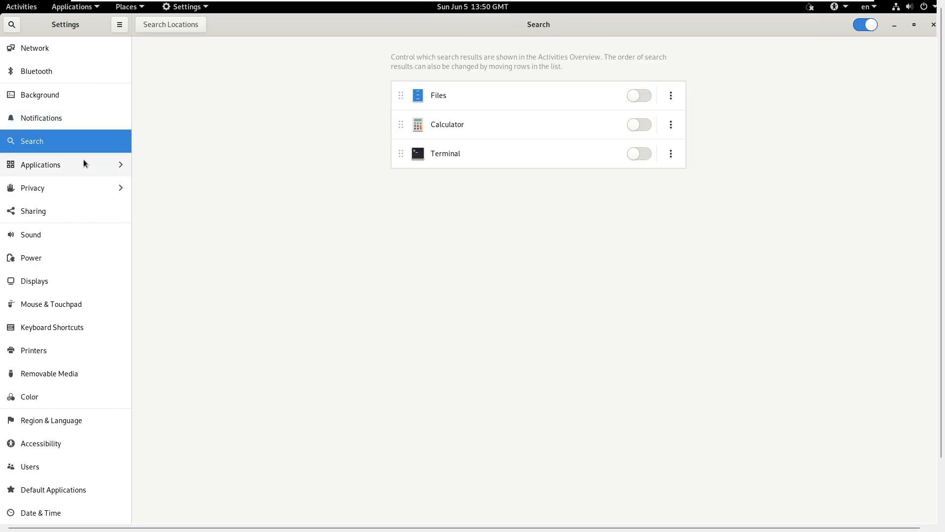
click(84, 163)
click(15, 30)
Step: Check the camera privacy setting and turn off microphone access for applications
click(56, 189)
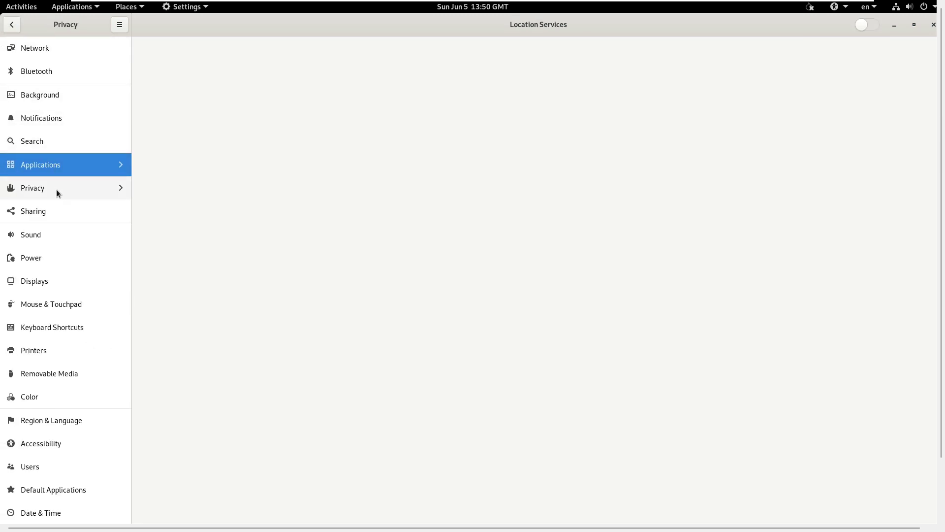
click(31, 72)
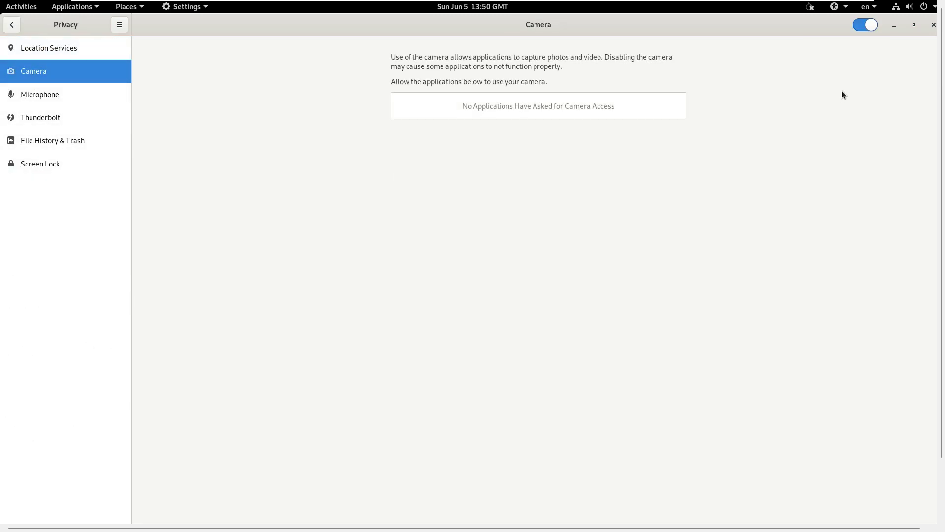
click(59, 95)
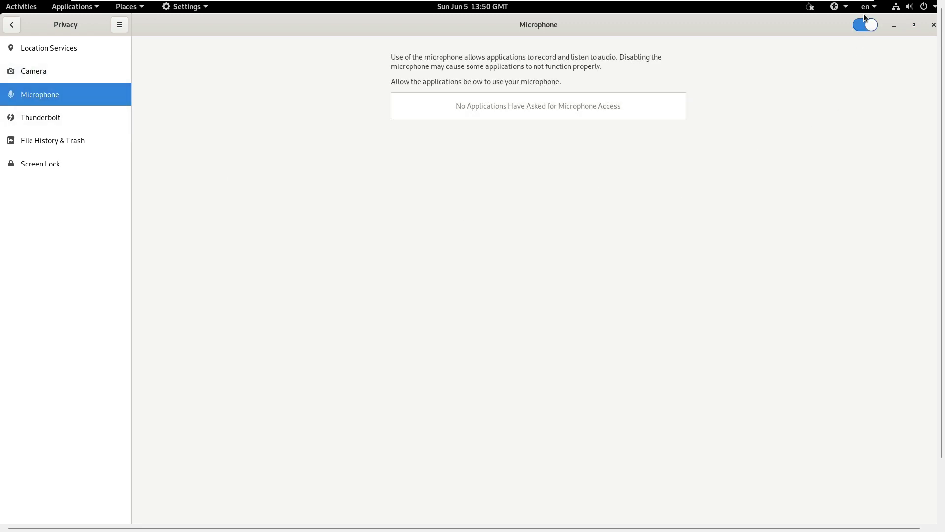
click(862, 30)
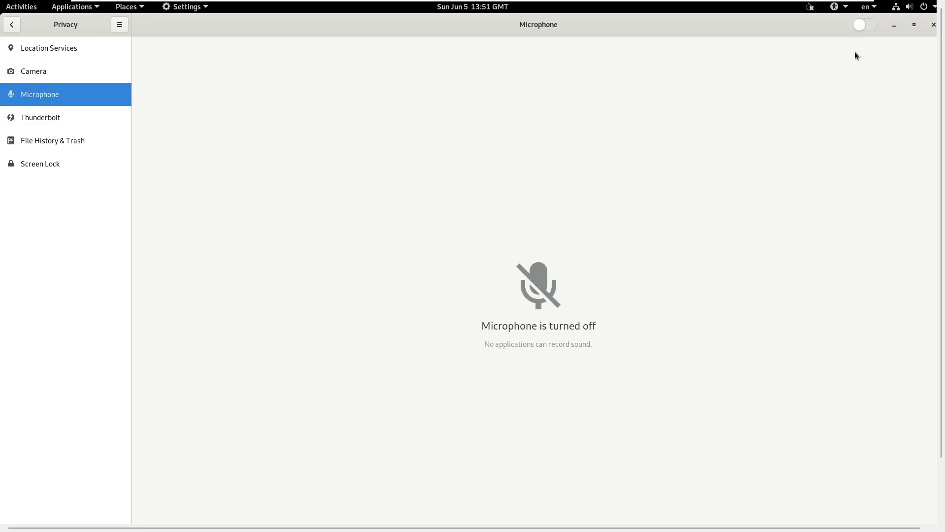
Step: View the Thunderbolt and file history settings, and set the screen lock's Blank Screen Delay to Never
click(81, 114)
click(73, 150)
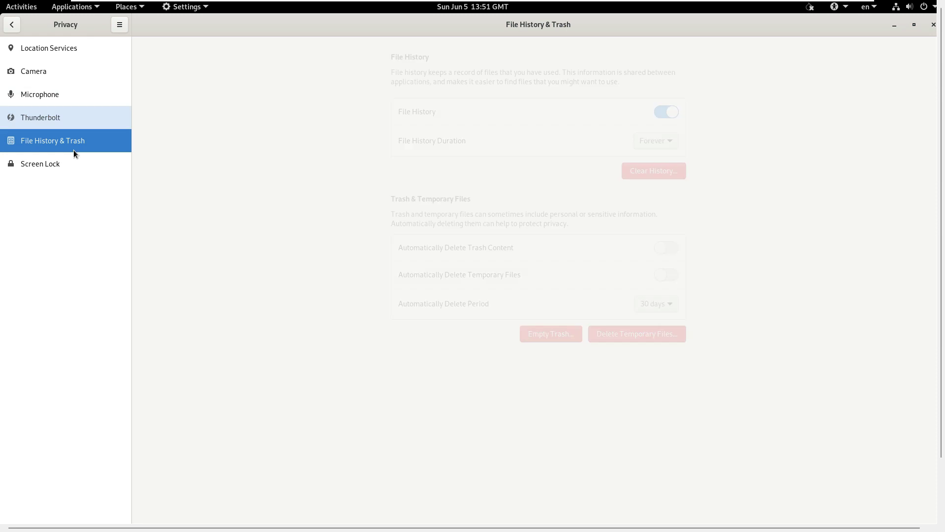
click(72, 168)
click(634, 101)
click(635, 168)
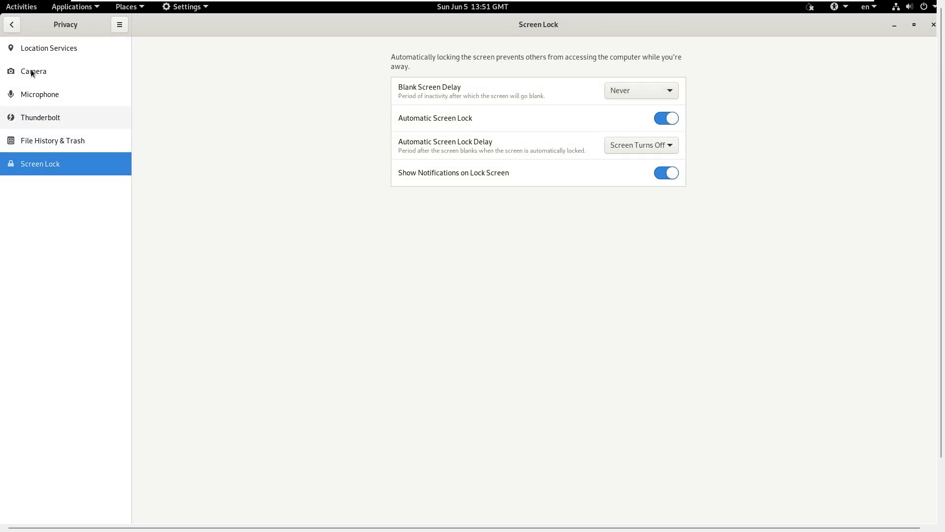
Step: Leave the Privacy settings and quit the Settings application
click(11, 24)
click(195, 10)
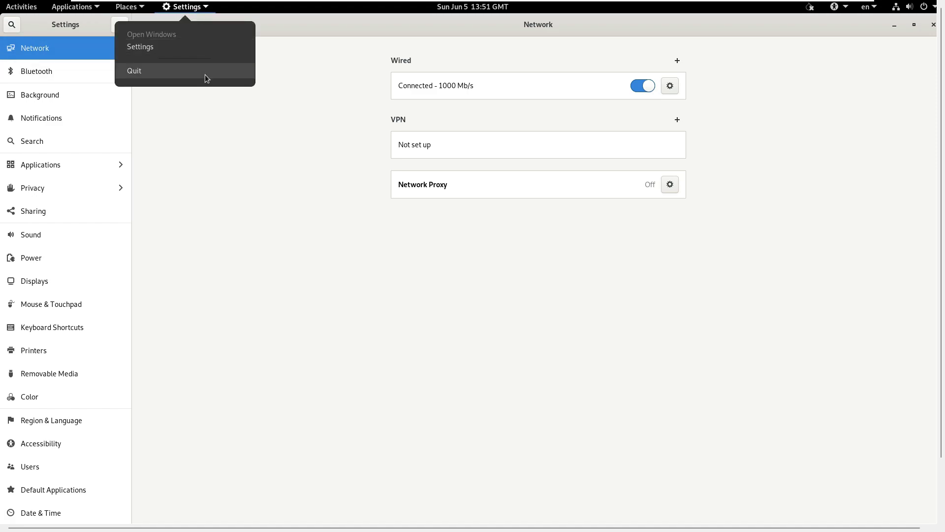
click(205, 75)
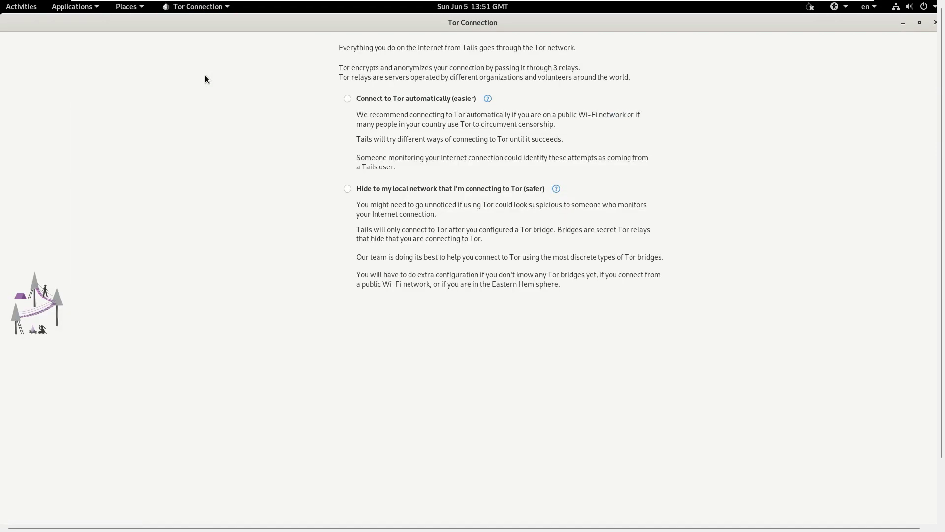
Step: Choose to connect to Tor automatically without configuring a bridge, and start the connection
click(347, 99)
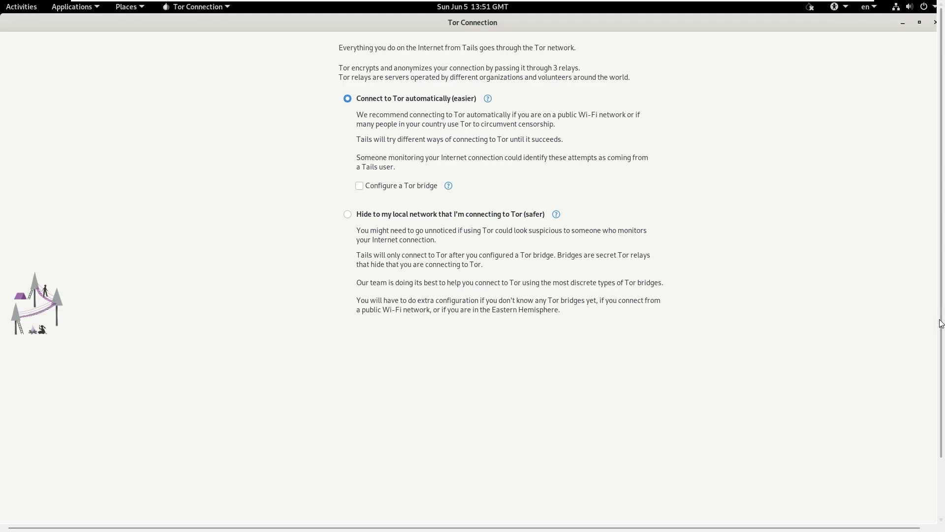
click(647, 489)
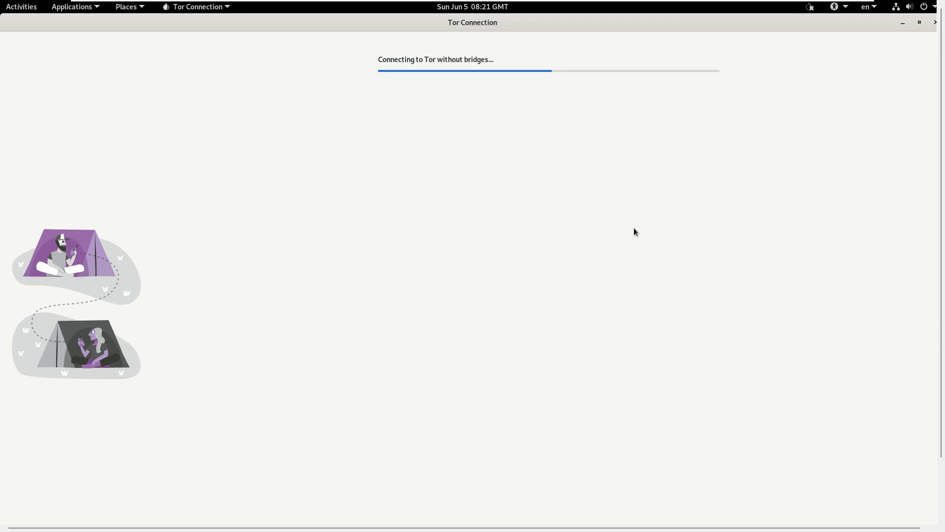
Step: Readjust the virtual machine's display stretch so the whole Tails desktop fits the screen
mouse_move(734, 3)
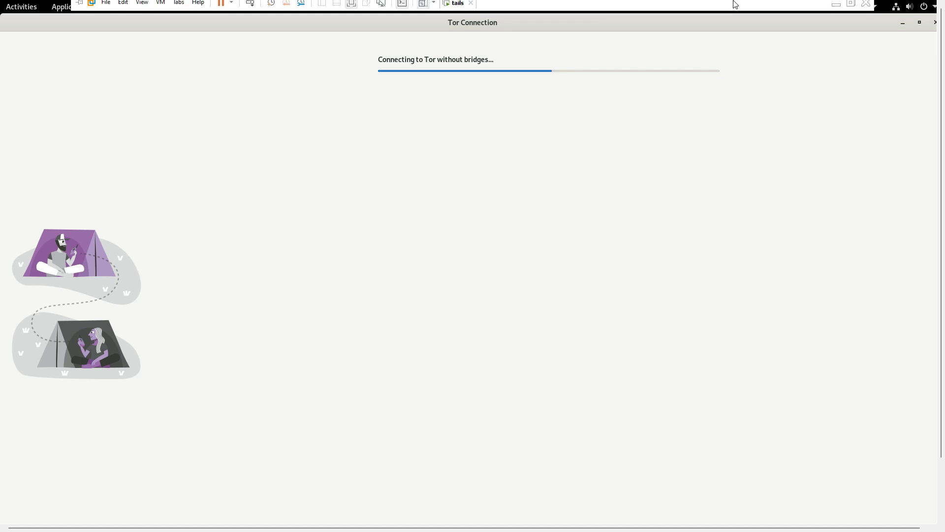
click(433, 7)
click(435, 31)
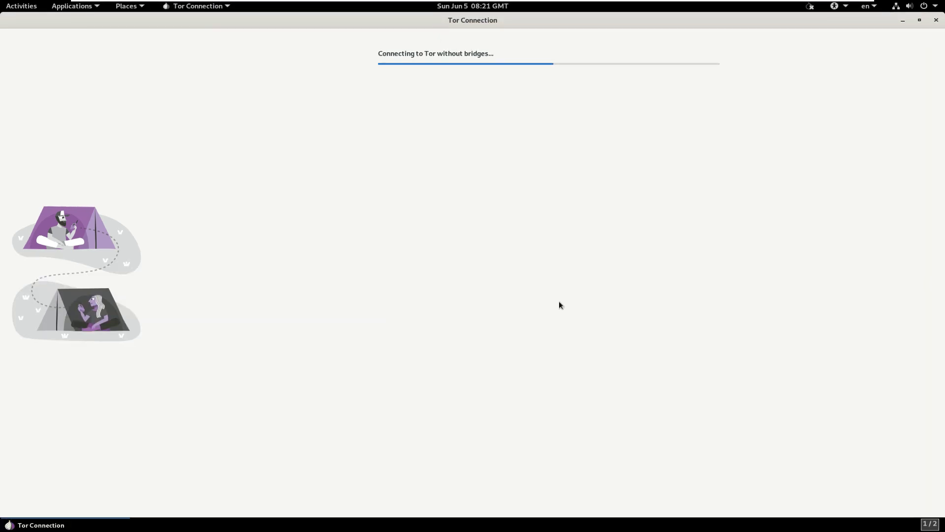
Step: View the Tor circuits, and close the Onion Circuits and Tor Connection windows
click(136, 7)
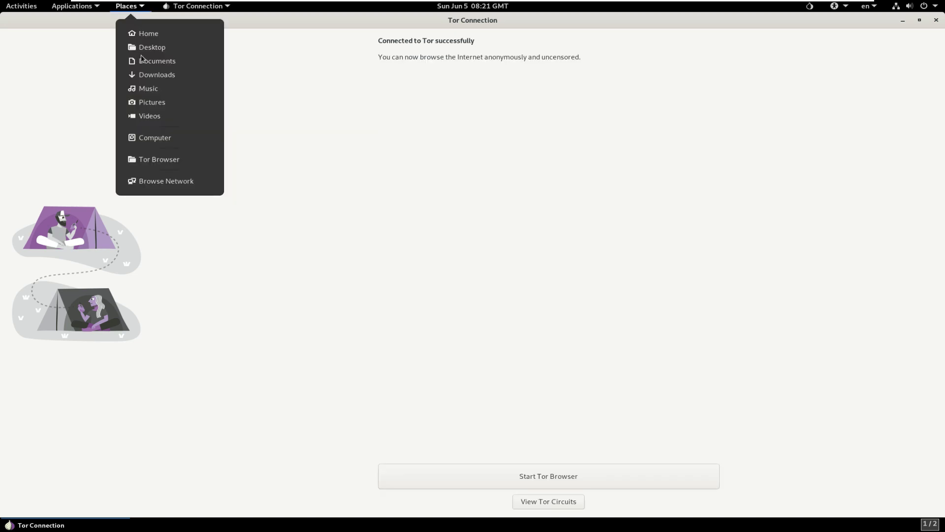
click(580, 208)
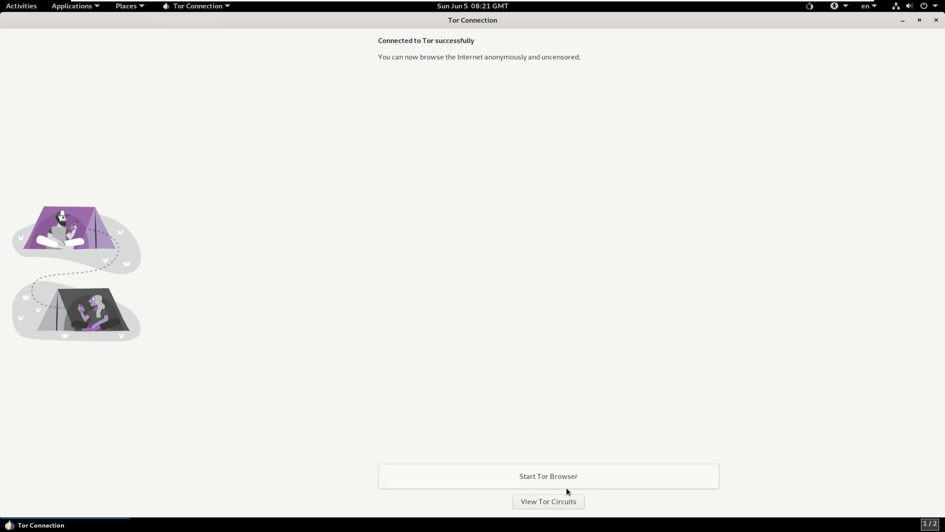
click(554, 501)
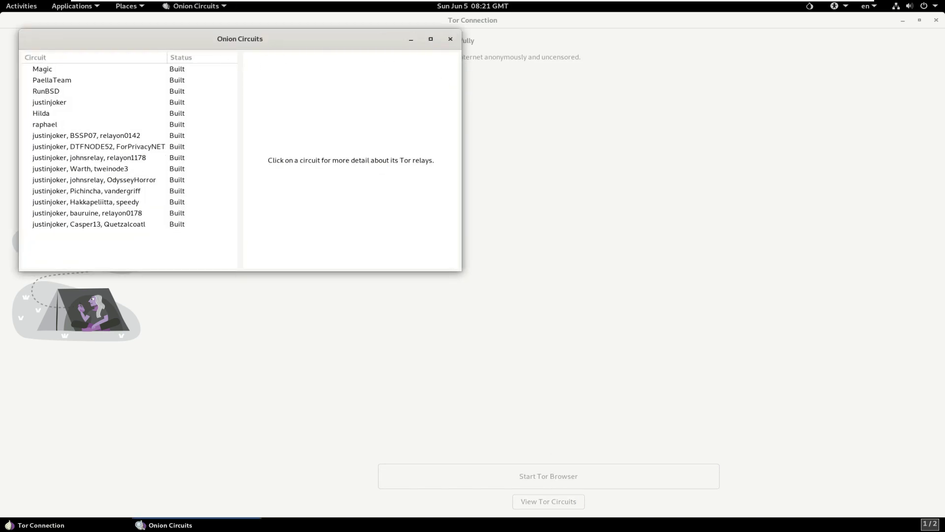
click(451, 39)
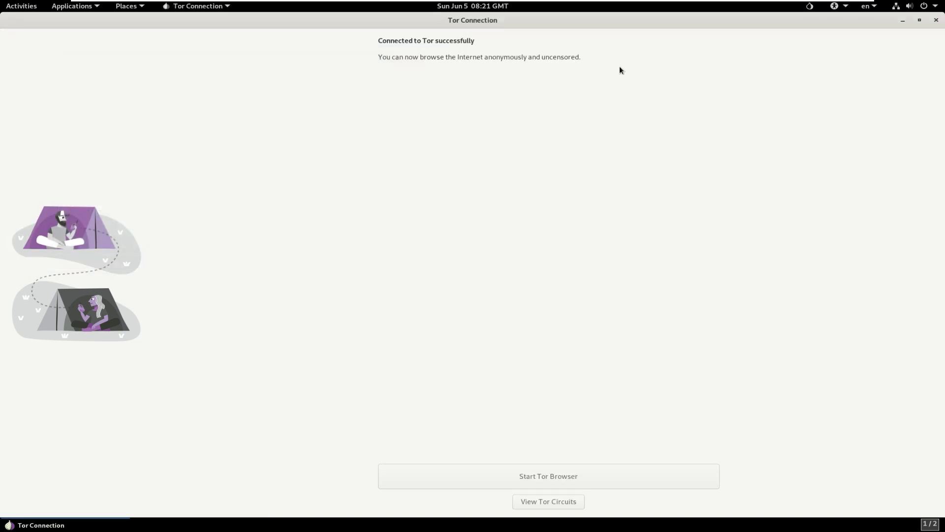
click(935, 21)
Step: Check the desktop's input language and accessibility options and its calendar with notifications
click(872, 7)
click(729, 75)
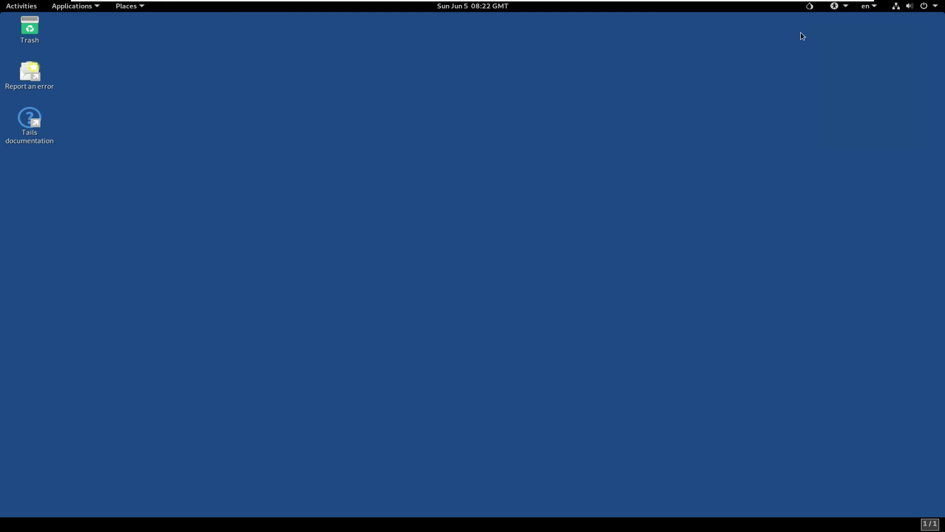
click(837, 6)
click(743, 84)
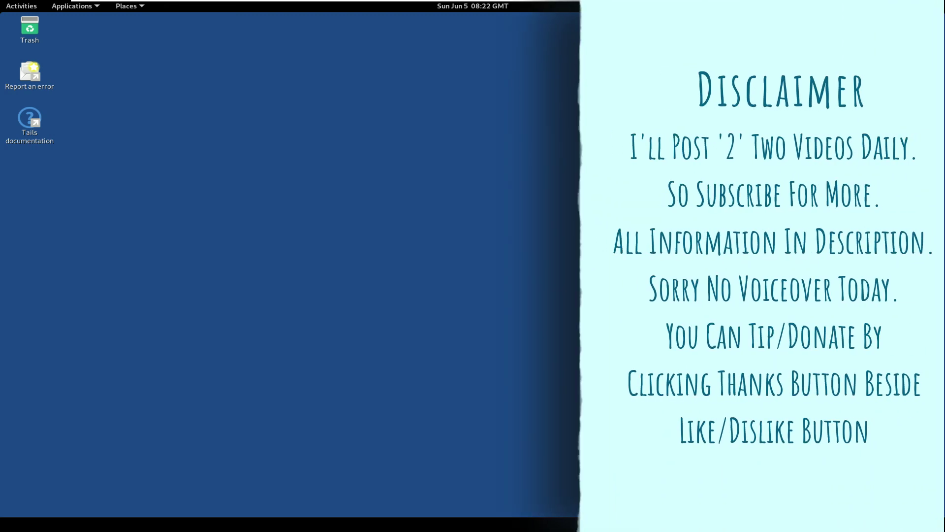
click(473, 6)
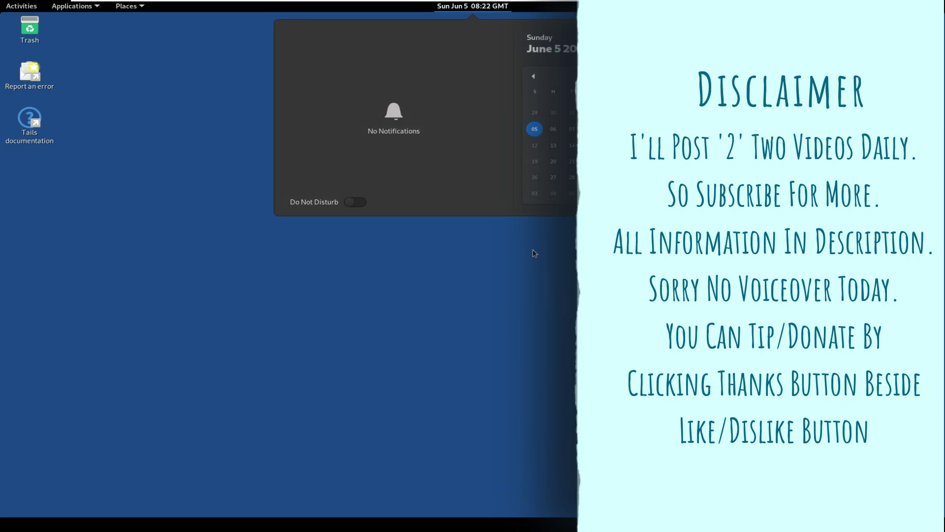
click(517, 295)
Step: Browse the application categories and all pages of the installed applications overview
click(74, 6)
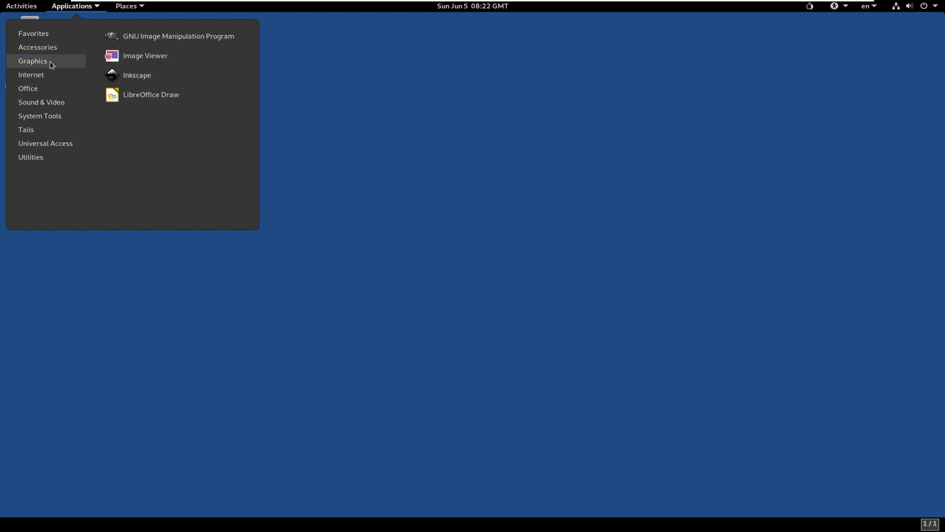
click(49, 77)
click(48, 87)
click(50, 103)
mouse_move(52, 118)
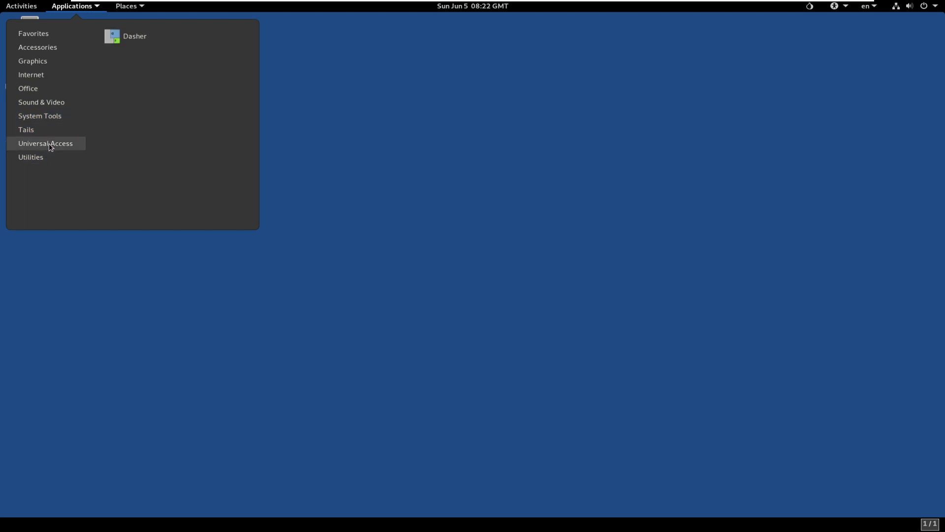
click(144, 78)
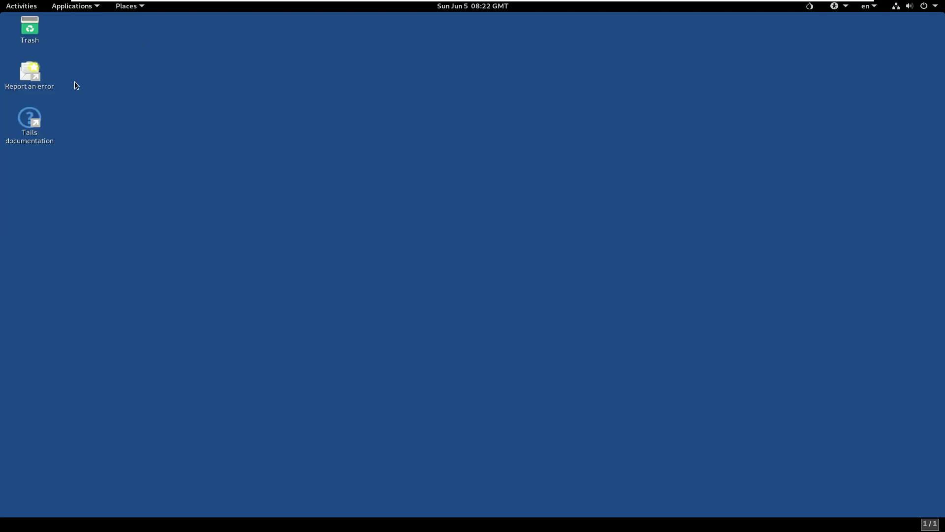
click(21, 6)
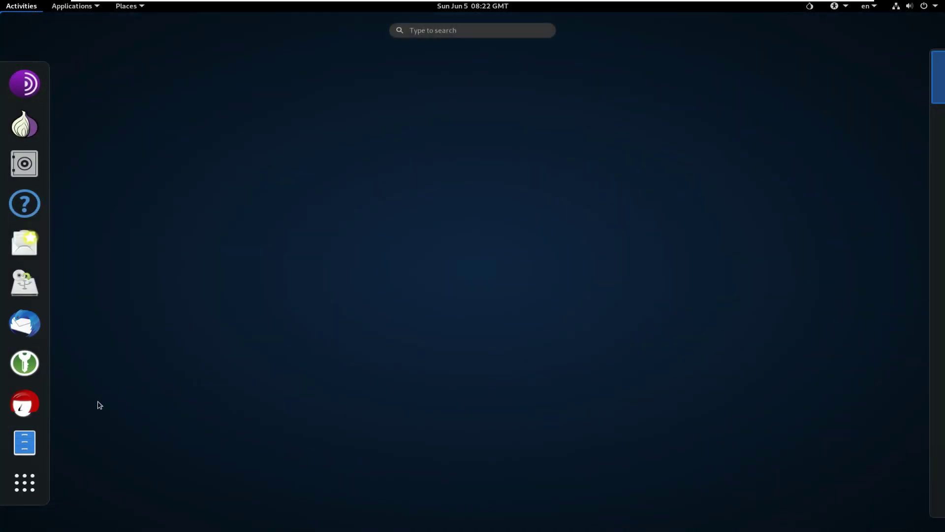
click(37, 480)
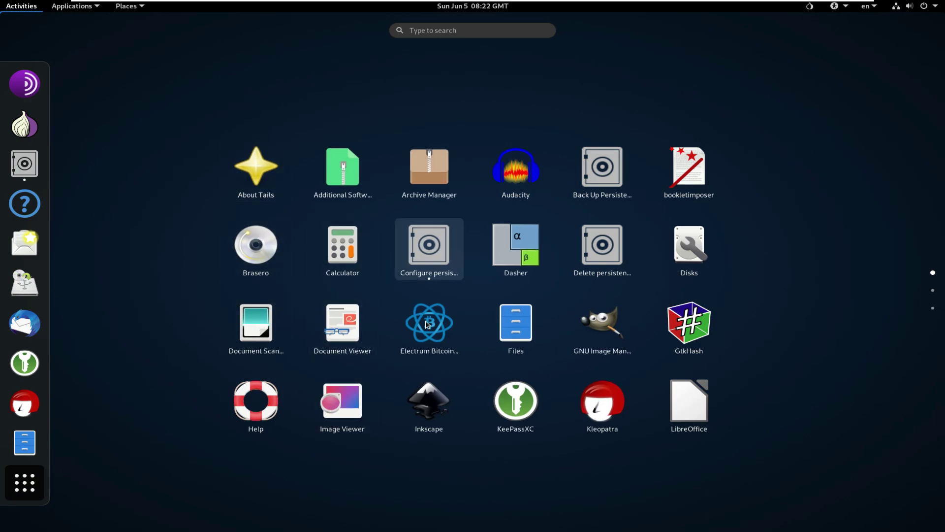
scroll(428, 323, down, 1)
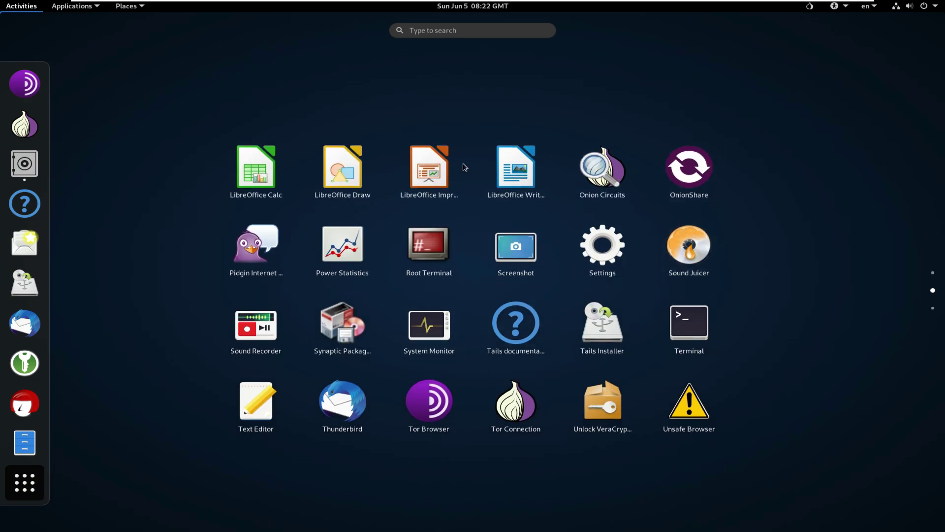
scroll(764, 240, down, 1)
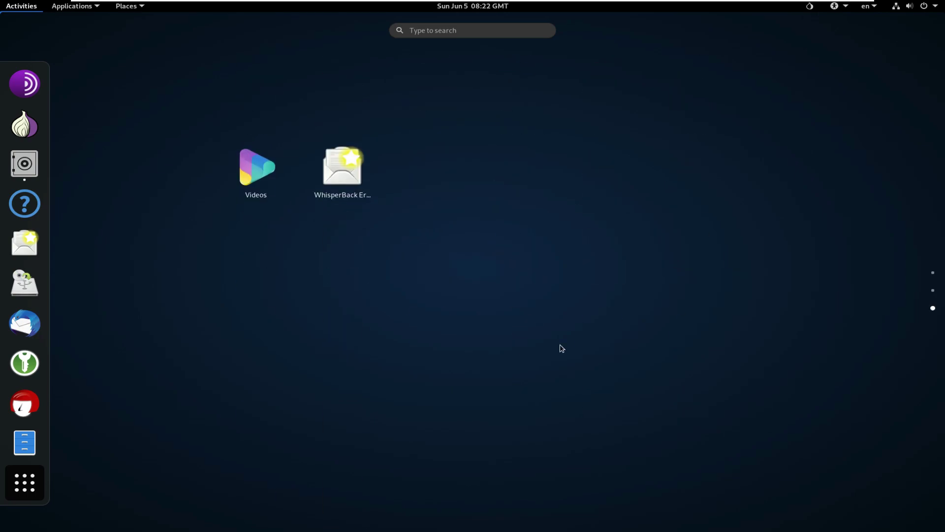
scroll(562, 348, up, 1)
scroll(562, 348, up, 1)
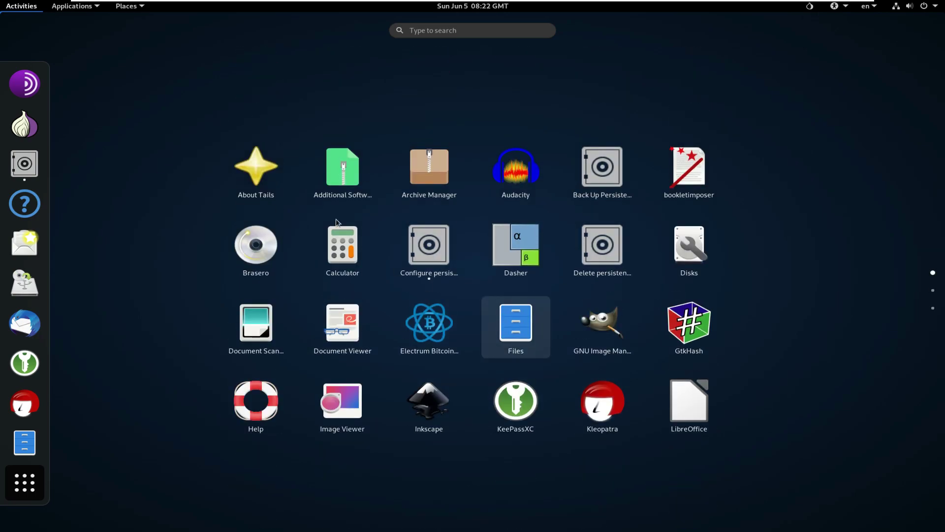
Step: View the version information in About Tails, close it, and dismiss the persistent volume error
click(272, 161)
click(472, 286)
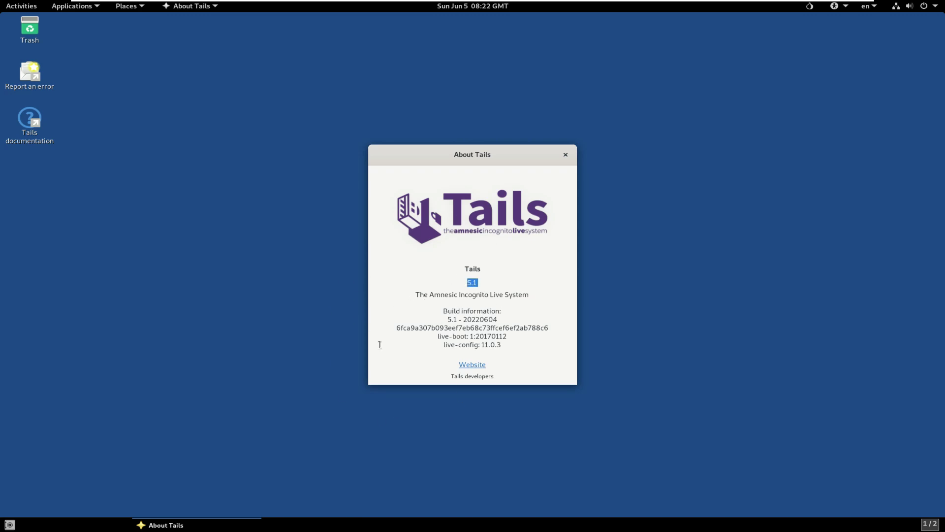
click(566, 155)
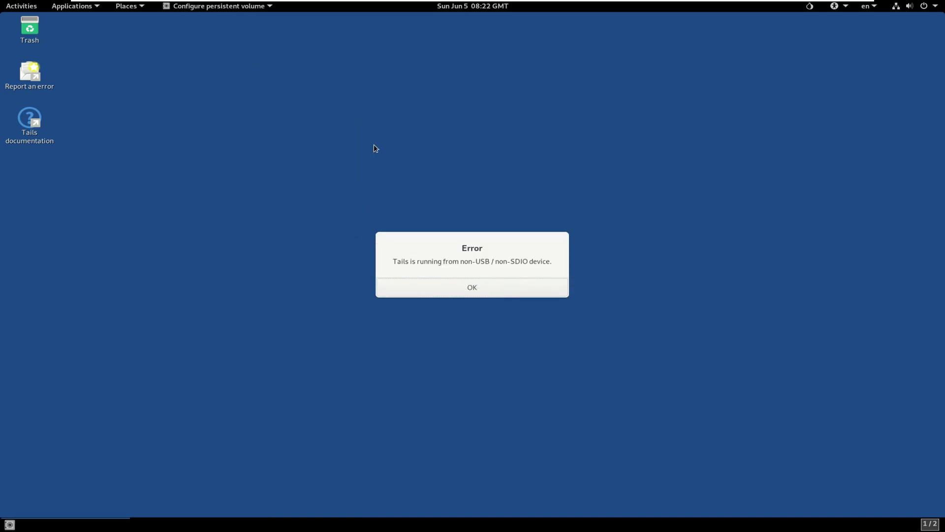
click(473, 286)
mouse_move(1, 1)
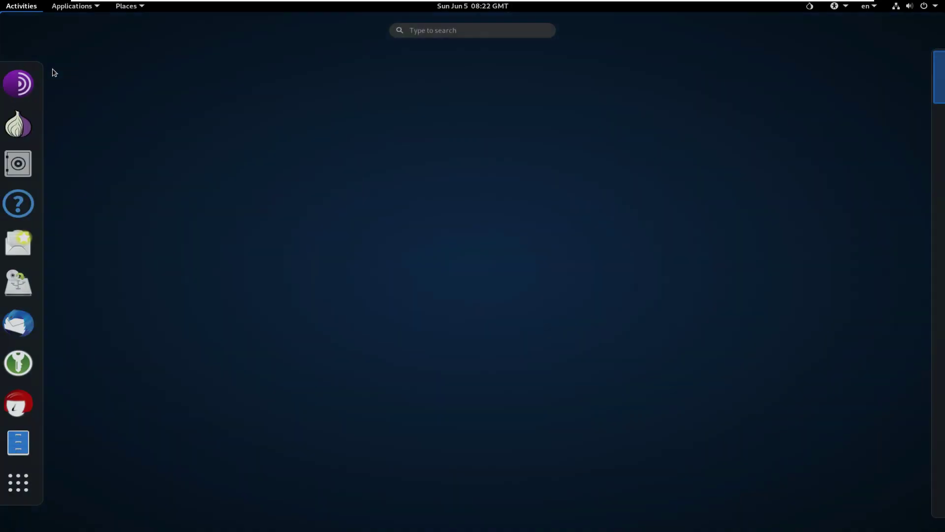
click(31, 493)
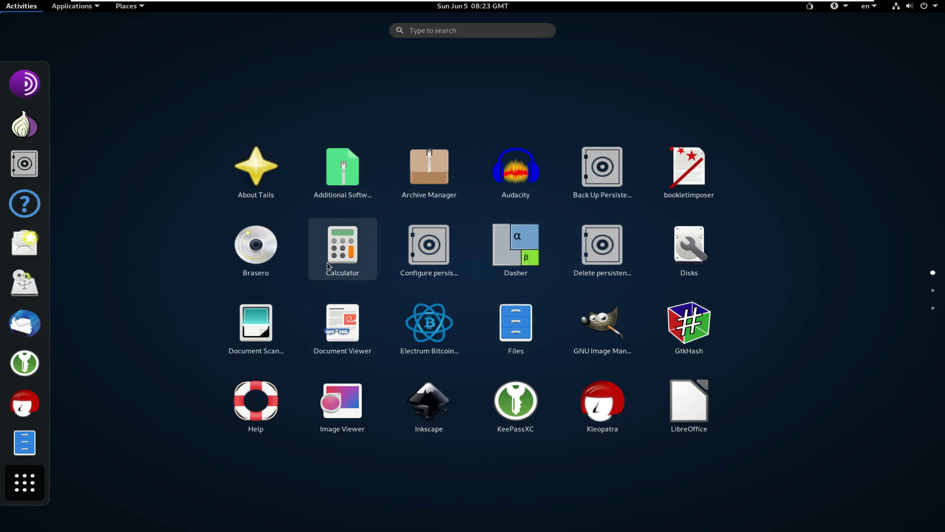
click(36, 488)
click(140, 101)
Step: Open the Tails documentation from the Tails application category
click(94, 10)
mouse_move(42, 131)
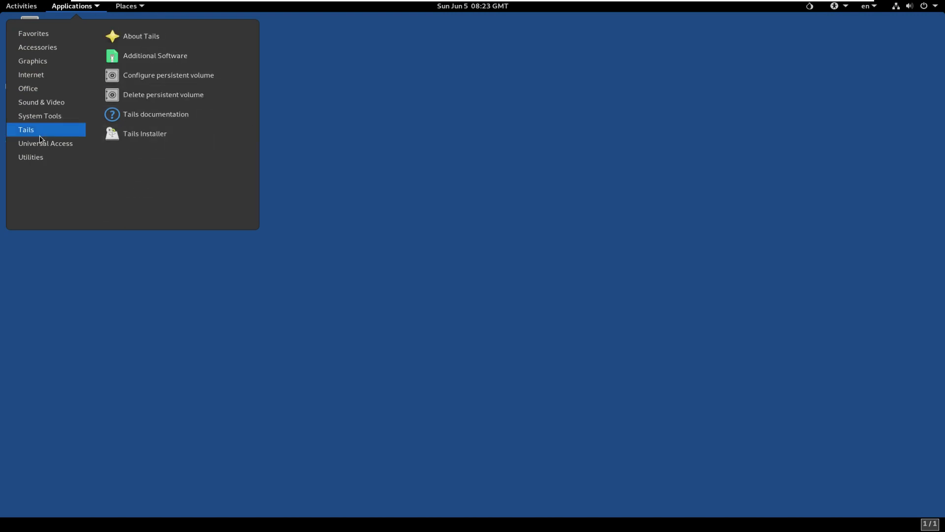
click(167, 109)
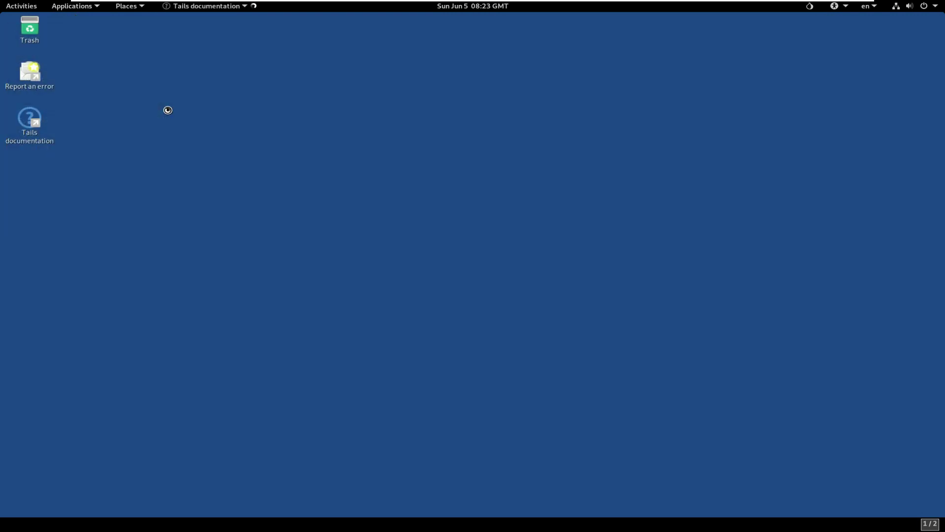
Step: Change the desktop background to the dark navy Debian wallpaper with the teal swirl, and close Settings
right_click(185, 136)
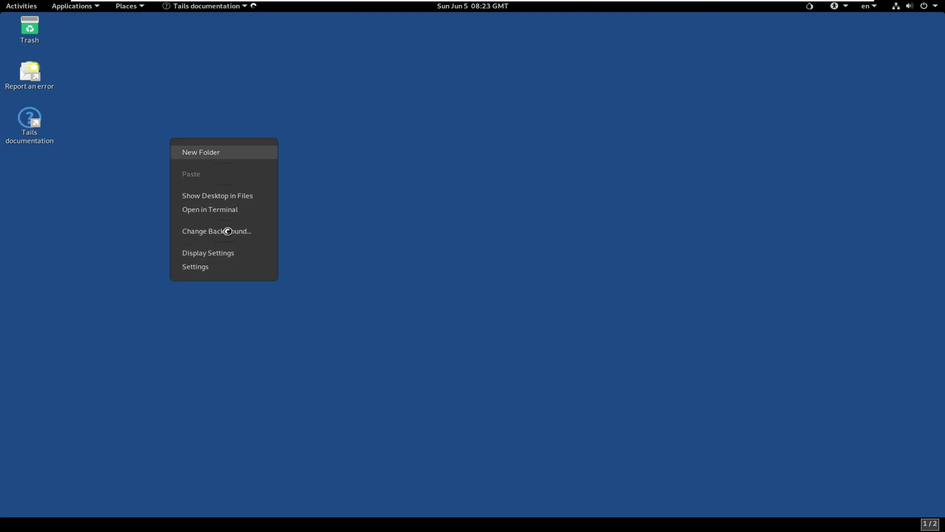
click(660, 177)
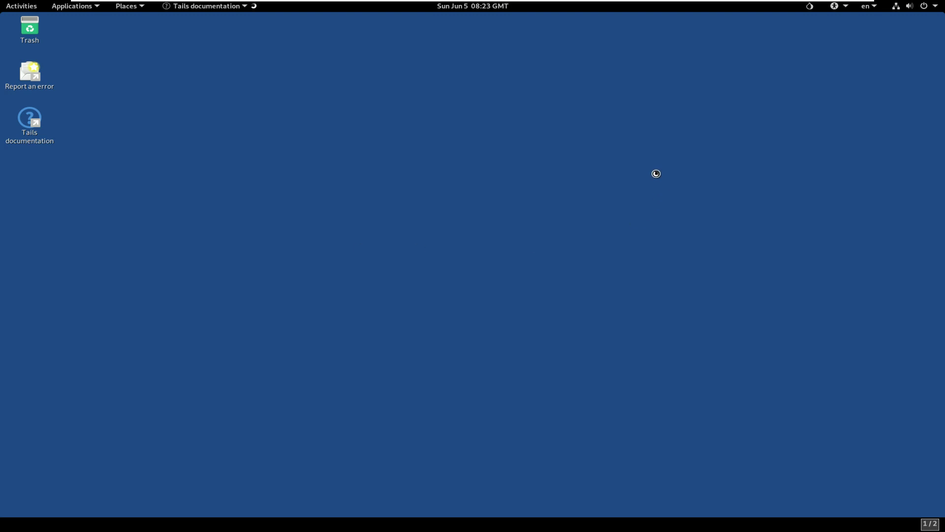
right_click(540, 200)
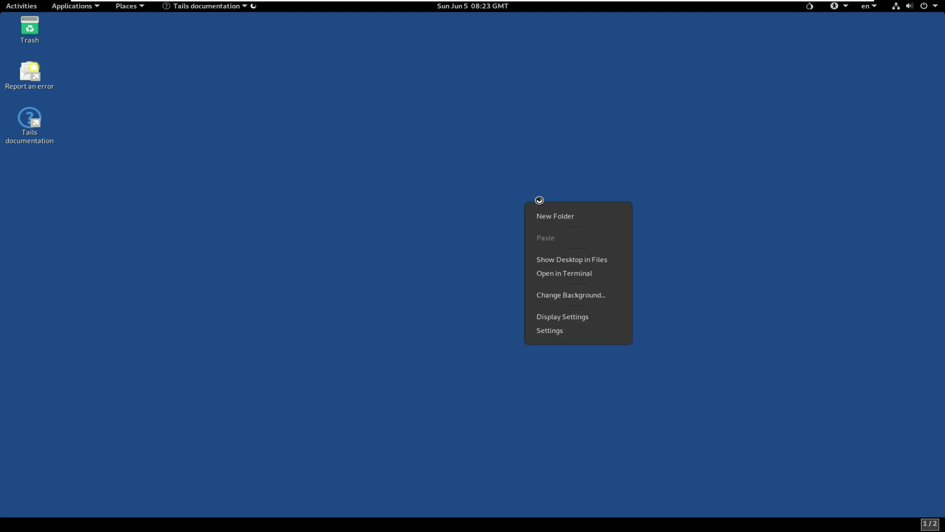
click(580, 297)
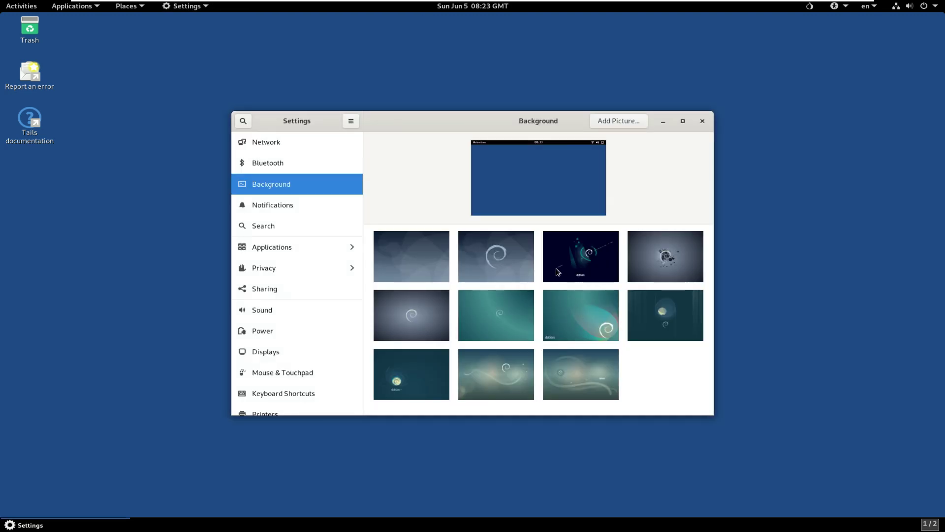
click(574, 264)
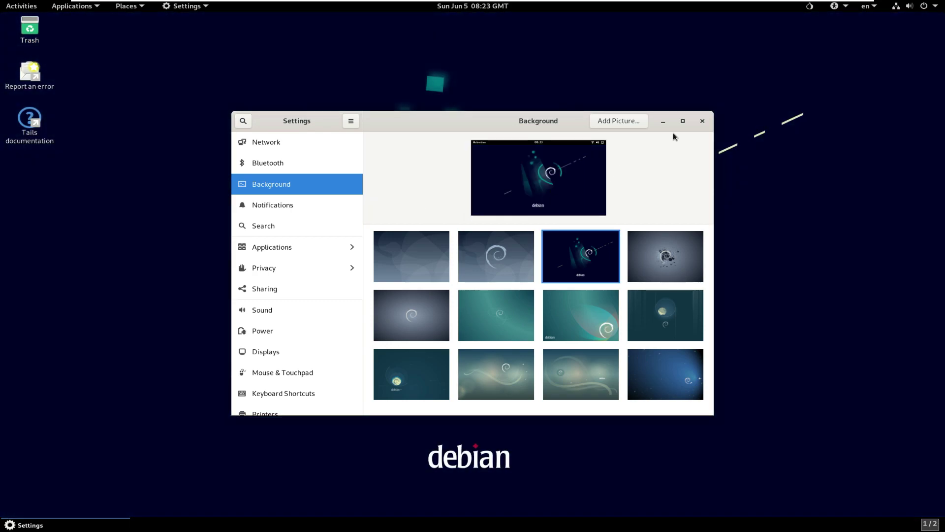
click(702, 120)
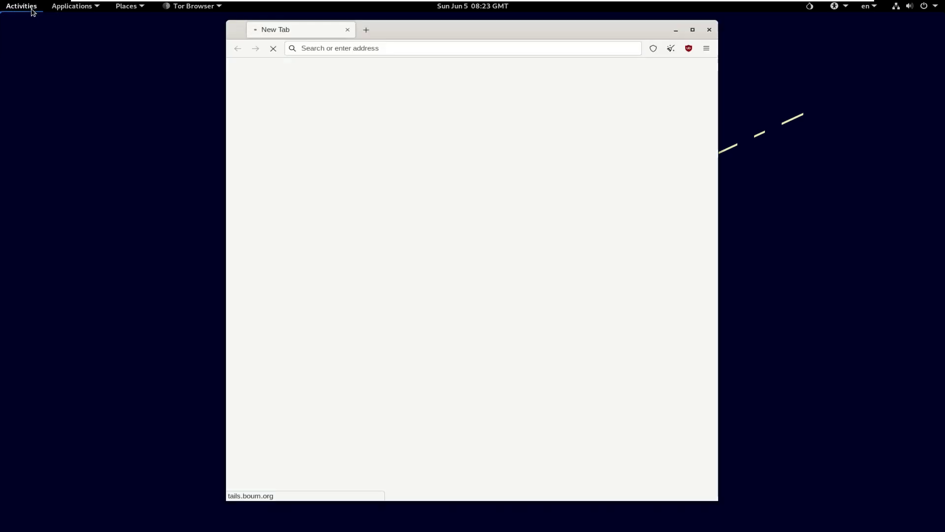
Step: View the version information in About Tor Browser, highlight the underlying Firefox version, and close the dialog
click(32, 9)
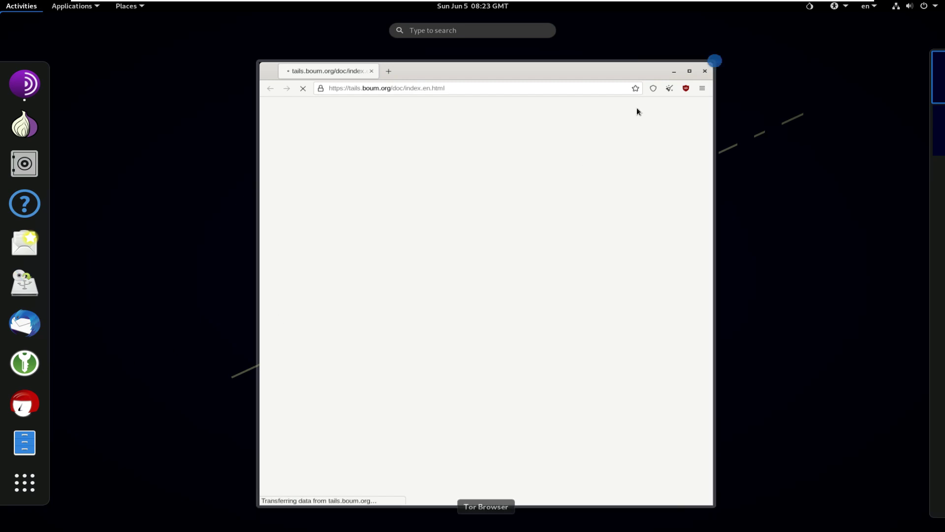
click(660, 175)
click(707, 50)
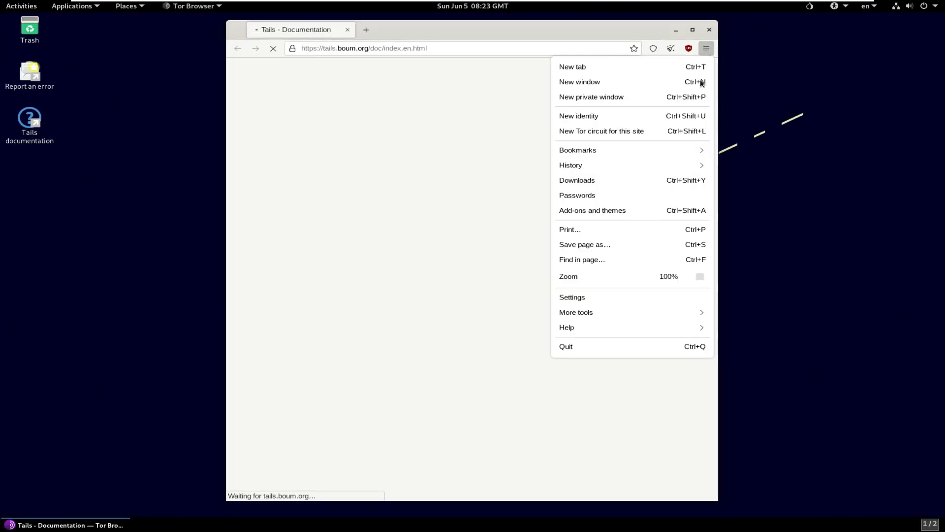
click(580, 326)
click(581, 116)
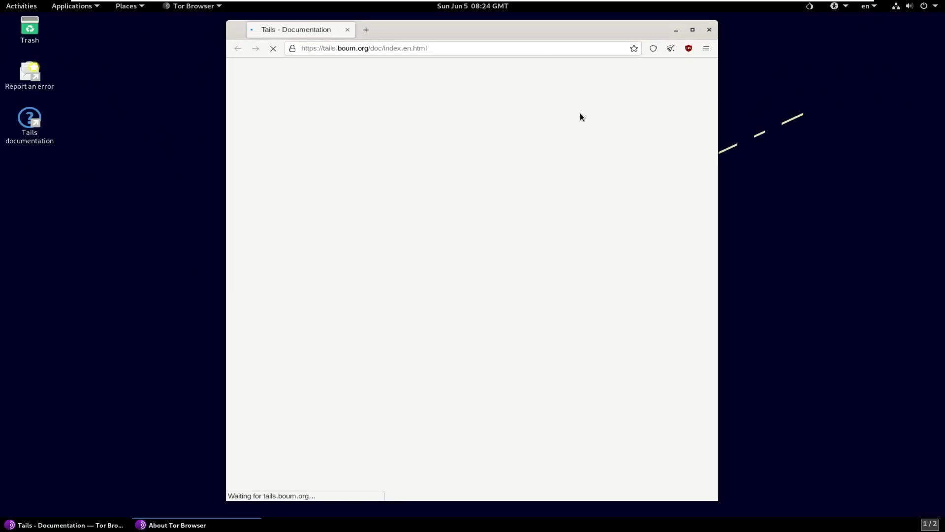
drag(421, 259, 453, 259)
drag(589, 258, 479, 258)
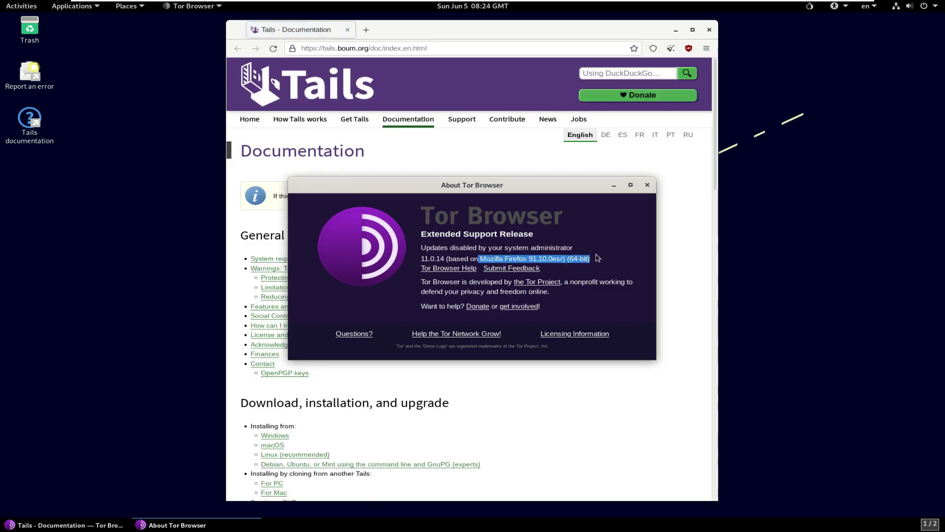
click(648, 184)
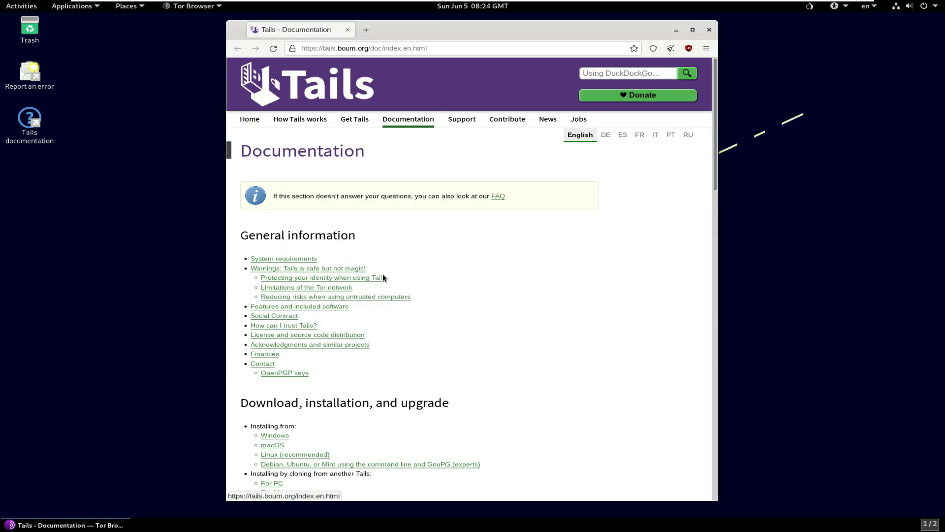
Step: Skim the topics listed on the Tails Documentation page
scroll(381, 273, down, 10)
scroll(387, 279, down, 4)
scroll(387, 279, up, 15)
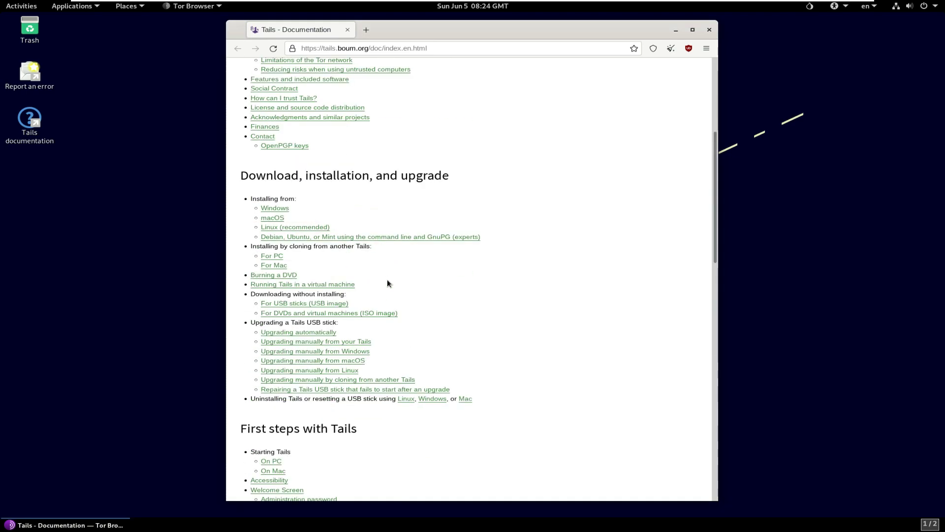
Step: Open the Tails website's home page and look through its features, news and recommendations
click(249, 120)
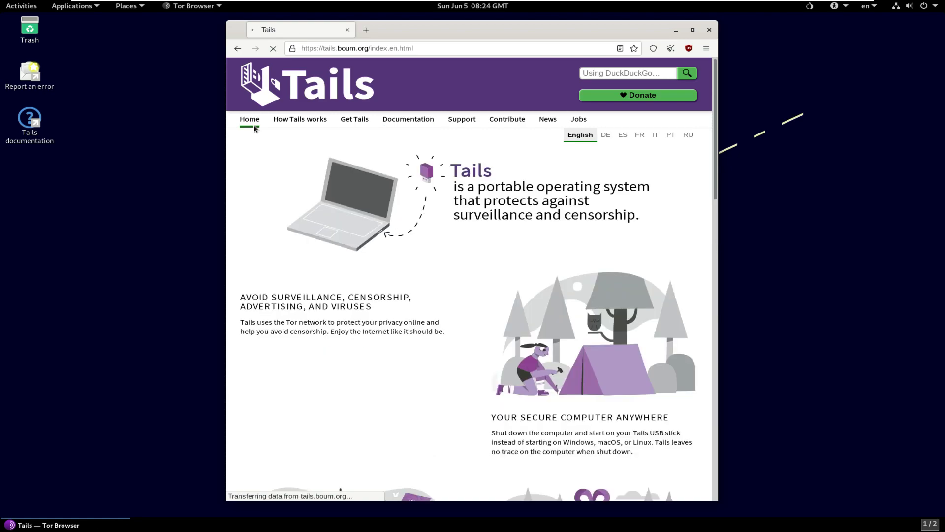
scroll(384, 239, down, 3)
scroll(384, 240, down, 6)
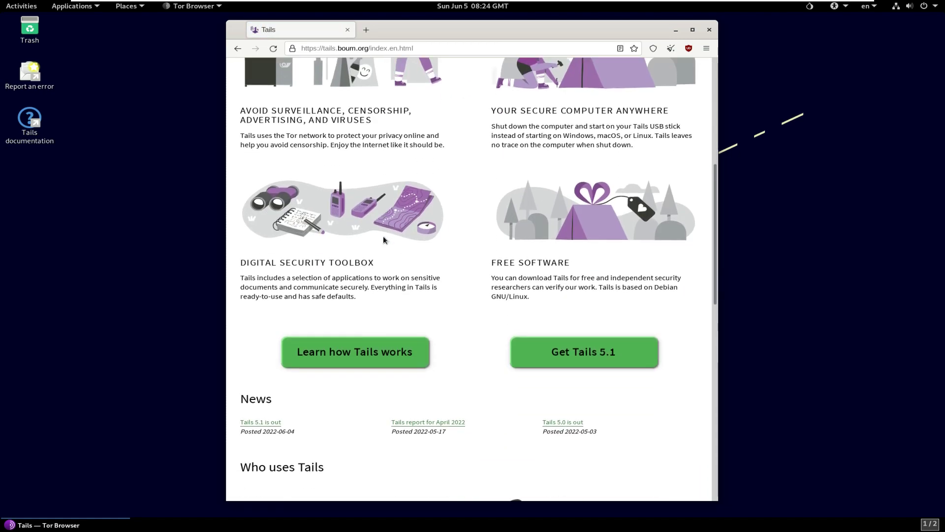
scroll(296, 274, down, 8)
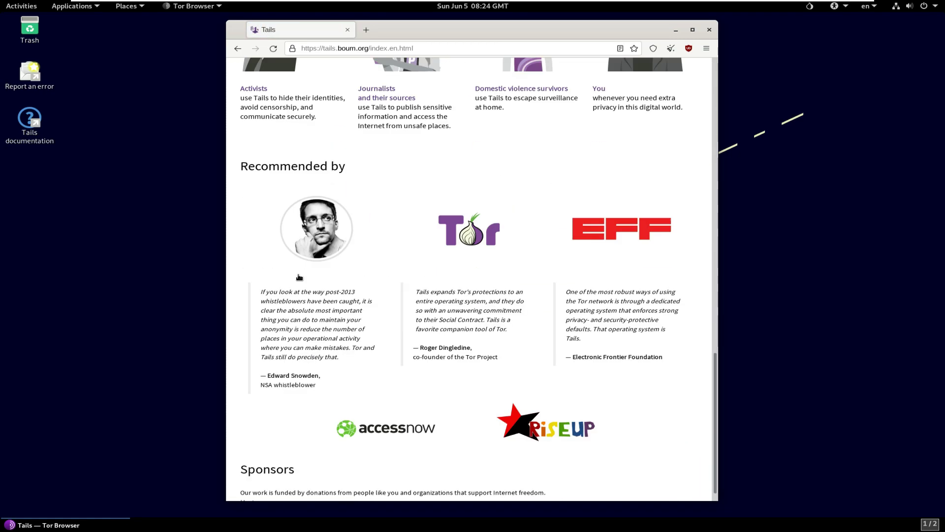
scroll(299, 277, up, 5)
scroll(299, 278, up, 2)
Step: Open the "Tails 5.1 is out" news post and read through its changes, included software and fixed problems
click(276, 256)
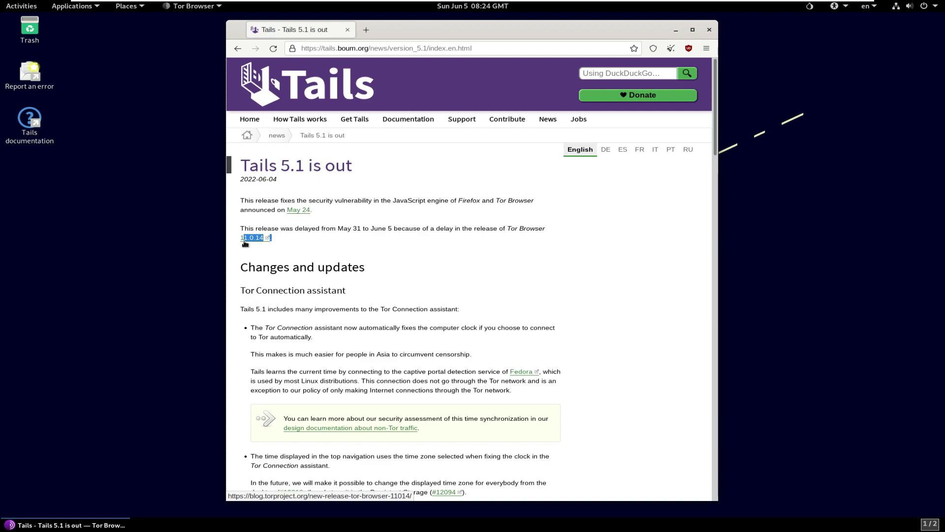
drag(402, 253, 508, 229)
click(460, 261)
scroll(394, 331, down, 2)
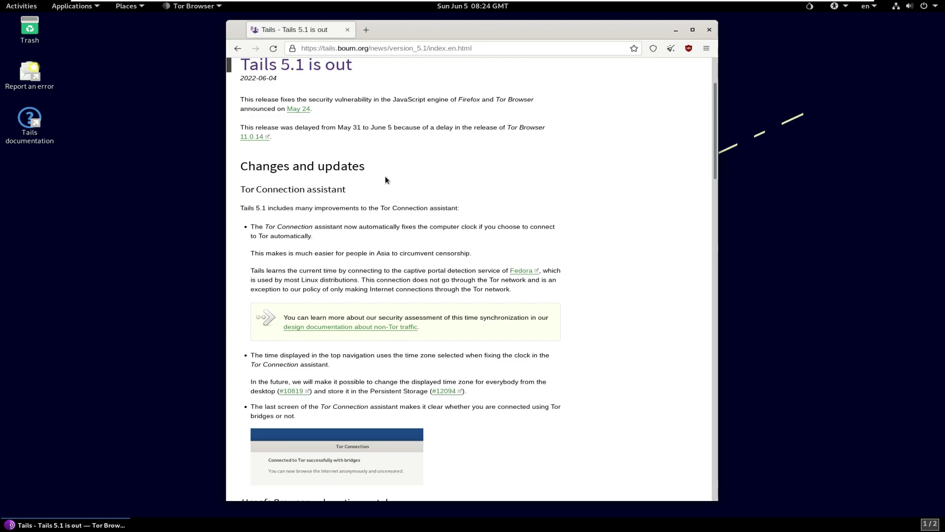
scroll(458, 238, down, 6)
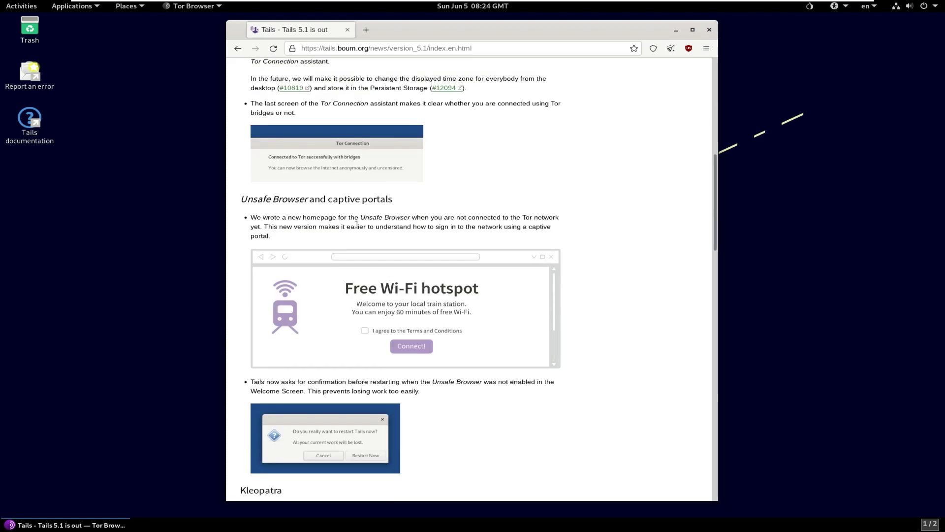
scroll(361, 266, down, 3)
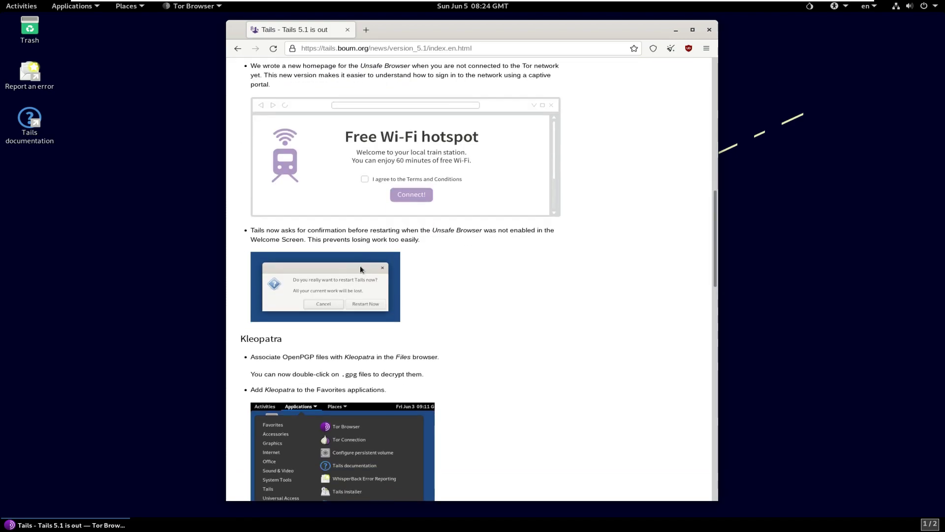
scroll(360, 268, down, 2)
scroll(360, 269, down, 3)
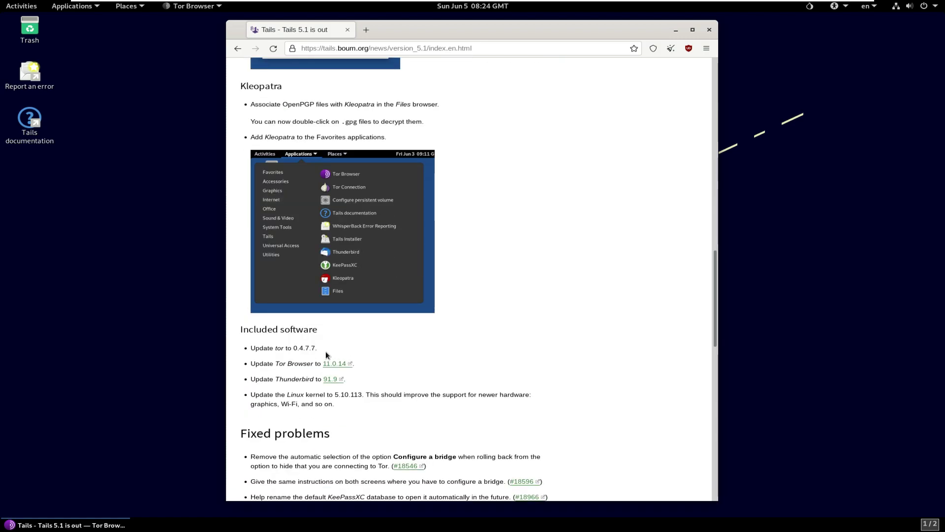
scroll(340, 417, down, 2)
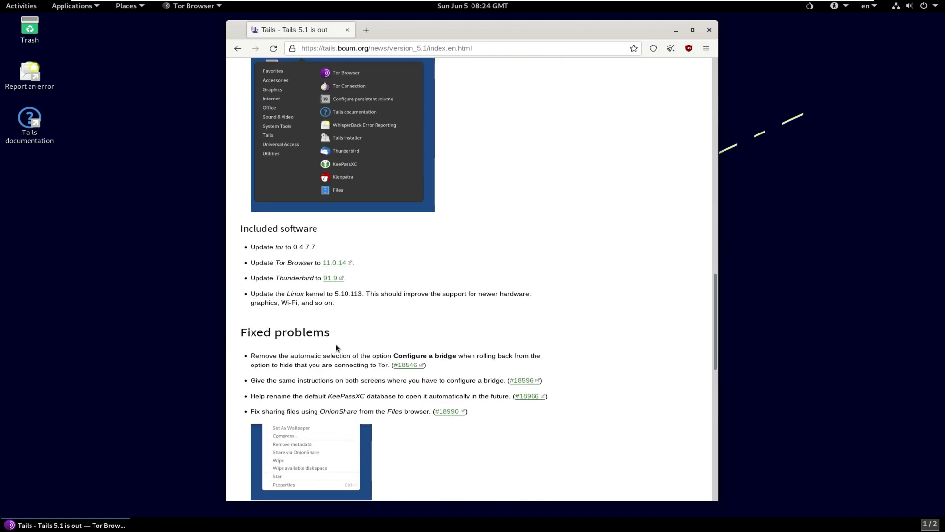
scroll(379, 317, down, 4)
scroll(397, 299, down, 7)
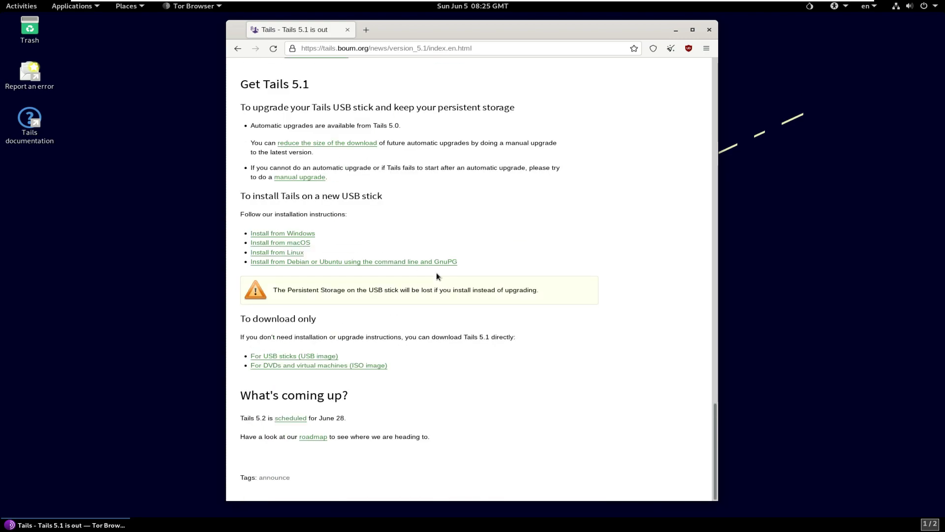
Step: From the ISO image download page for DVDs and virtual machines, try to save tails-amd64-5.1.iso to the Desktop folder
click(360, 367)
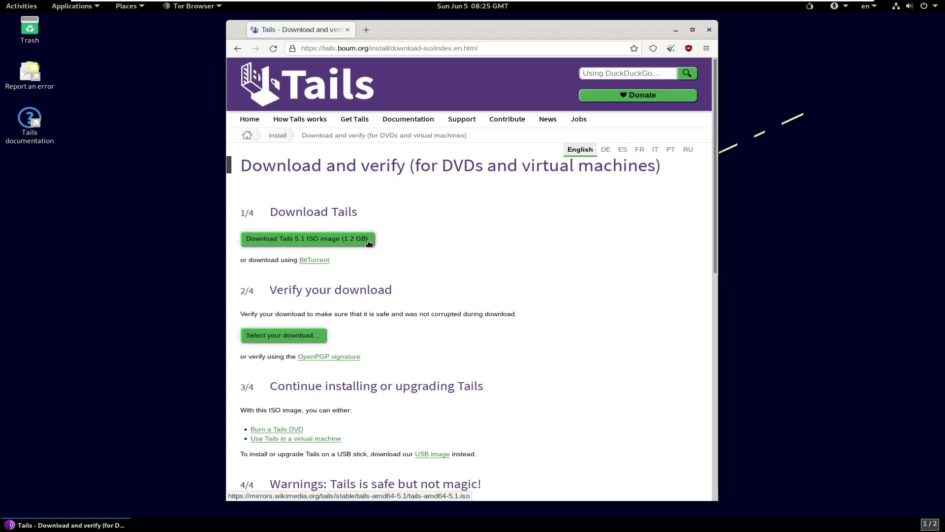
click(357, 245)
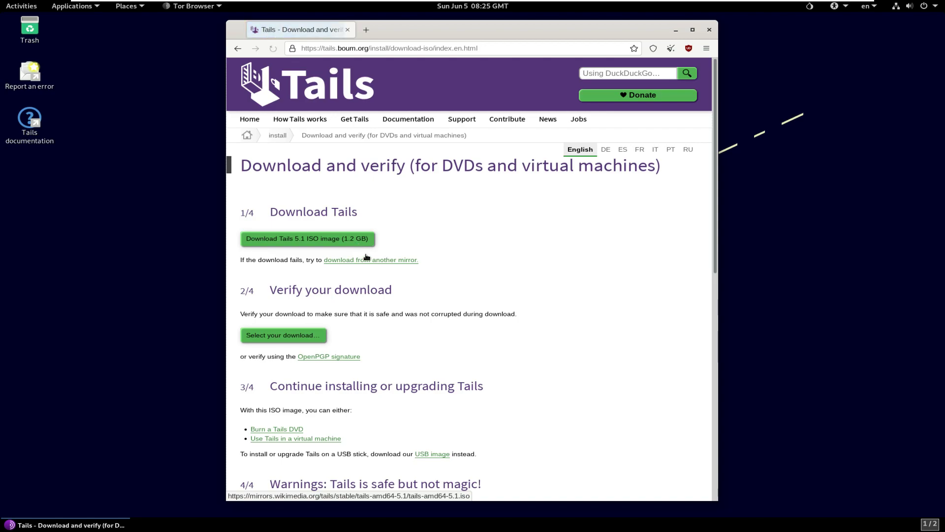
drag(484, 268, 332, 258)
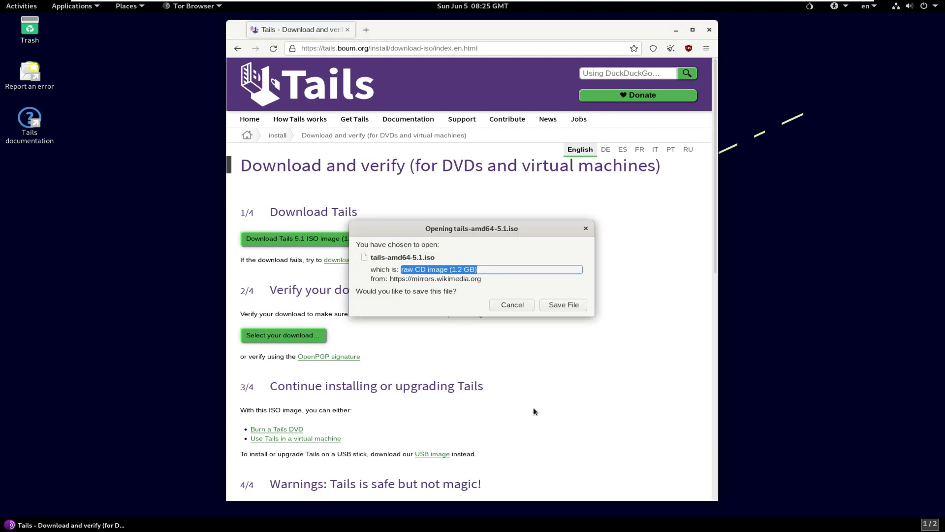
click(557, 304)
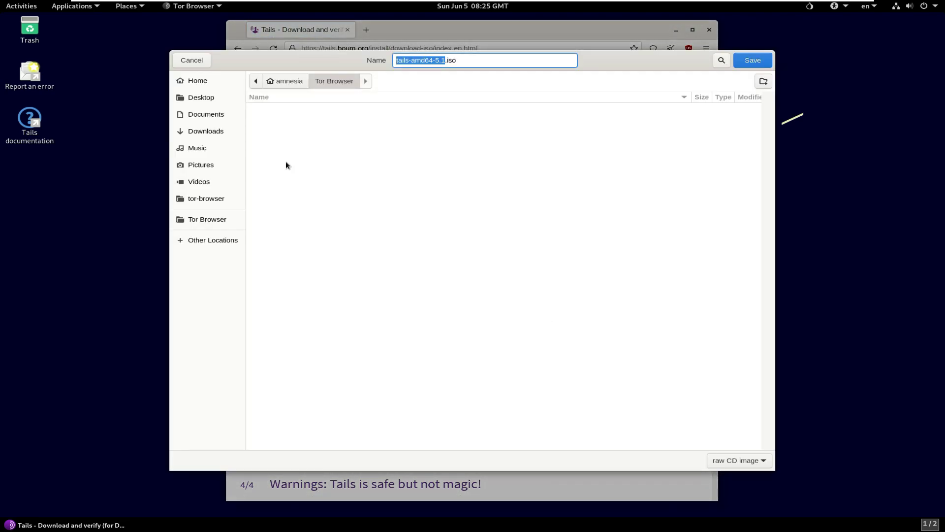
click(215, 97)
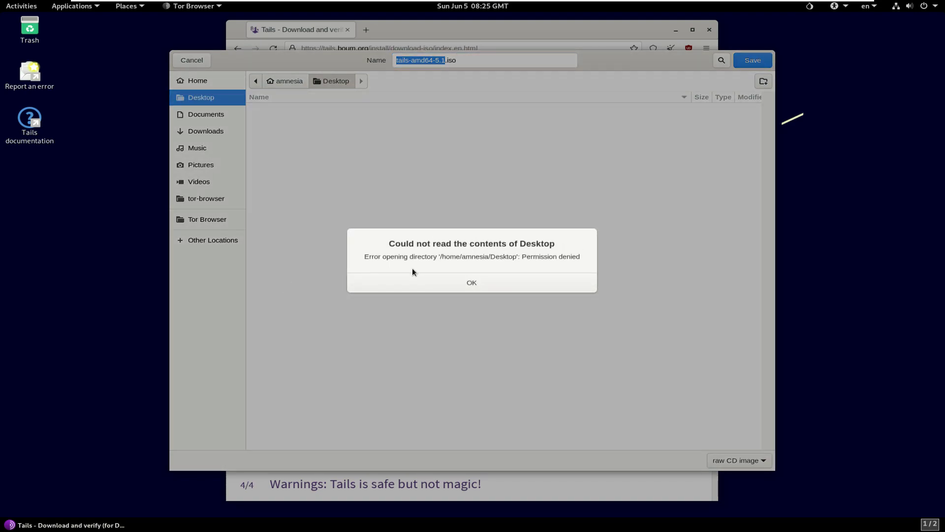
click(466, 284)
click(192, 61)
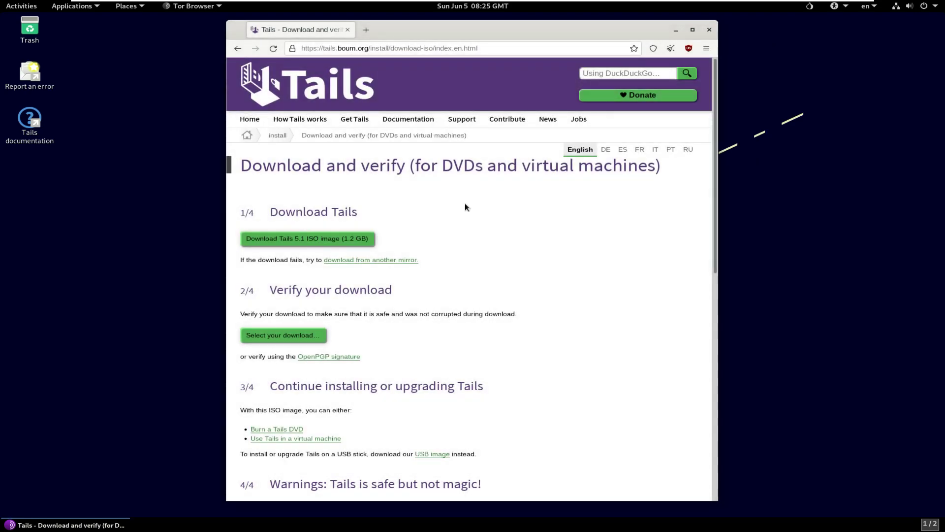
Step: Load youtube.com/9to5linux in the current browser tab
click(379, 50)
text(you)
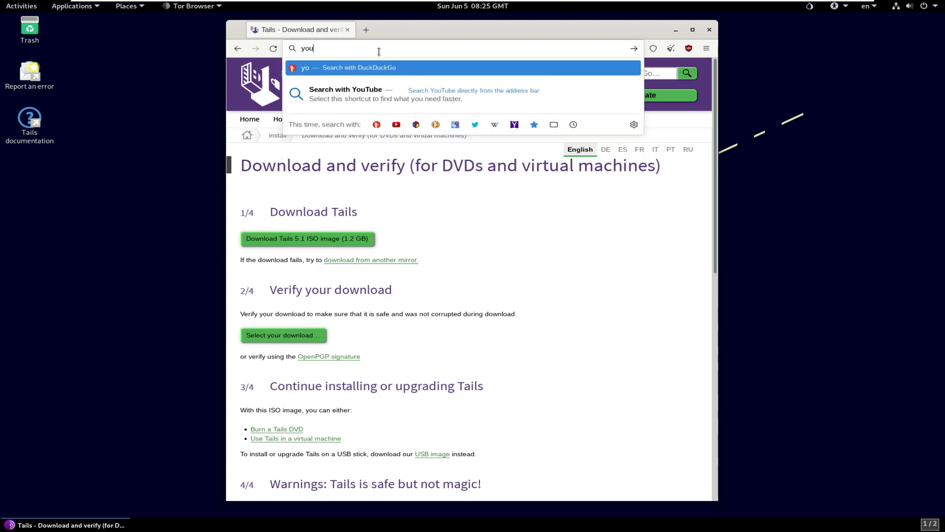
text(tube.com/9to5linux)
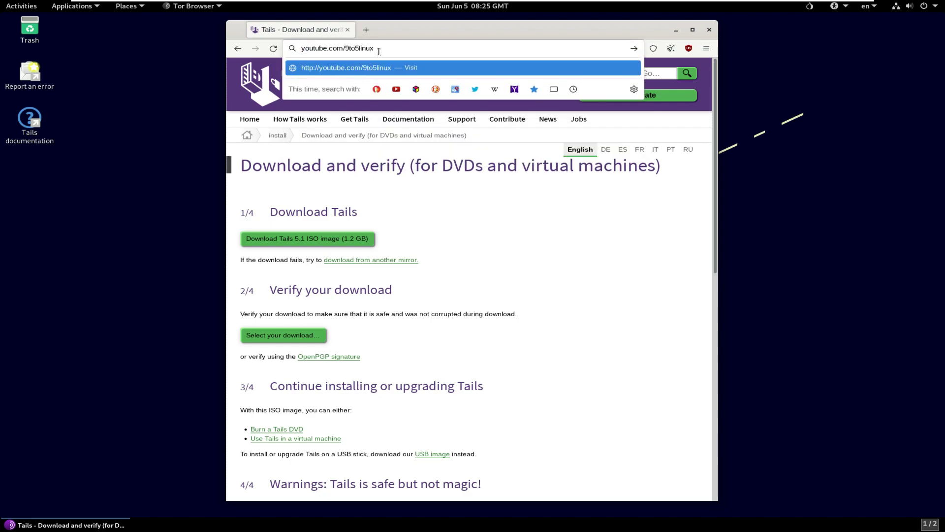
key(Return)
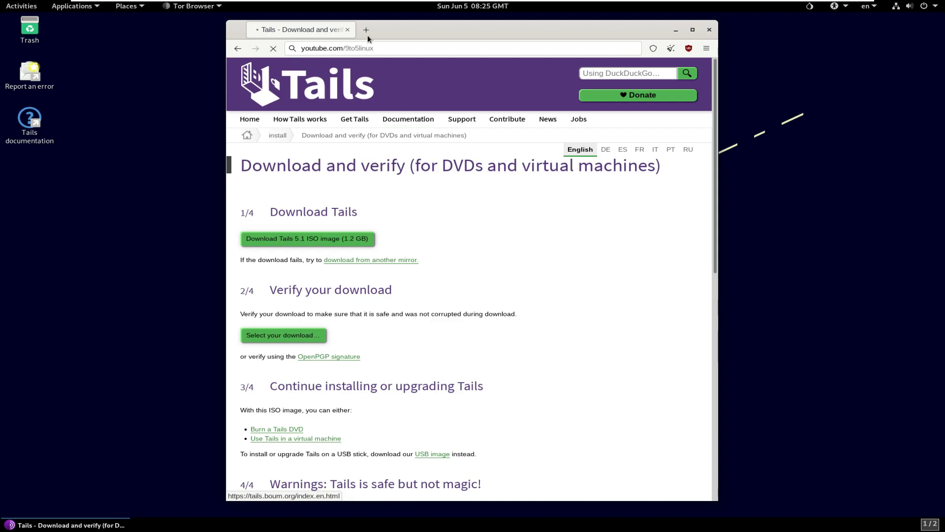
Step: Launch Terminal from the applications overview and accept all cookies on YouTube's consent page
key(super)
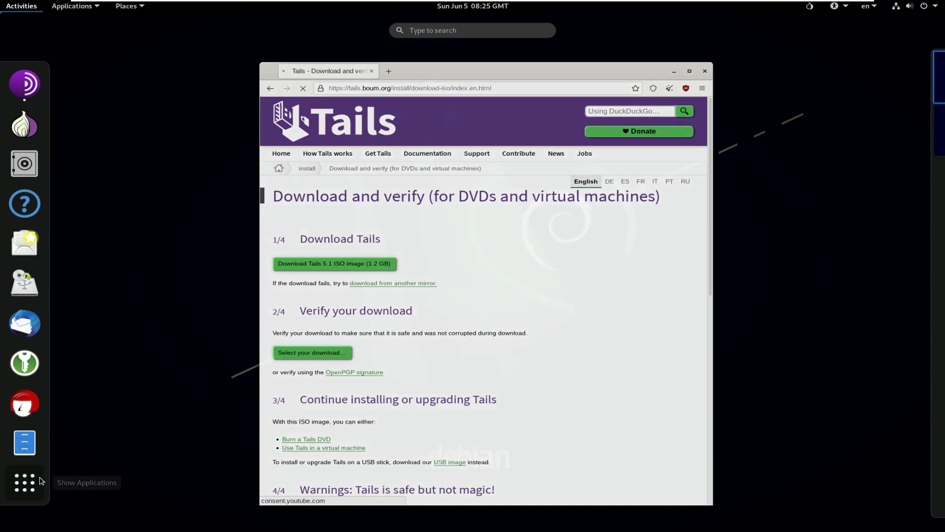
click(26, 481)
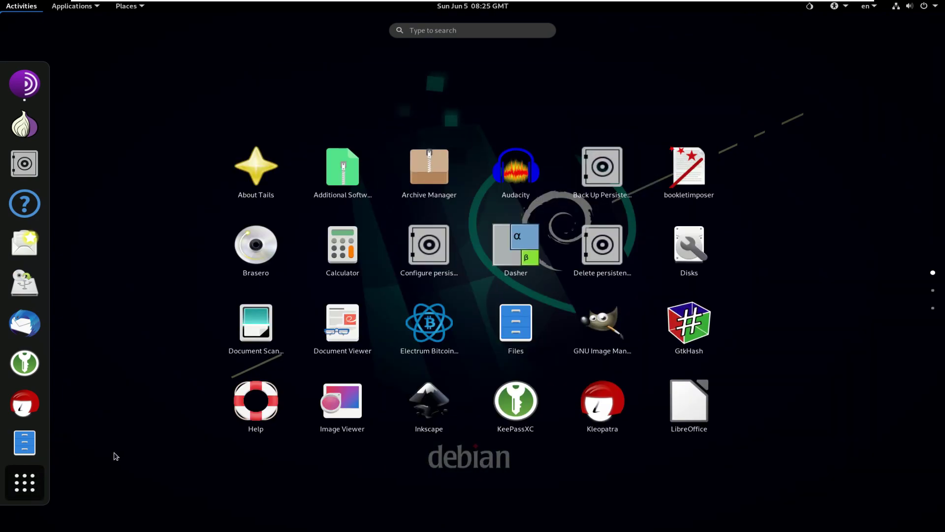
scroll(739, 197, down, 1)
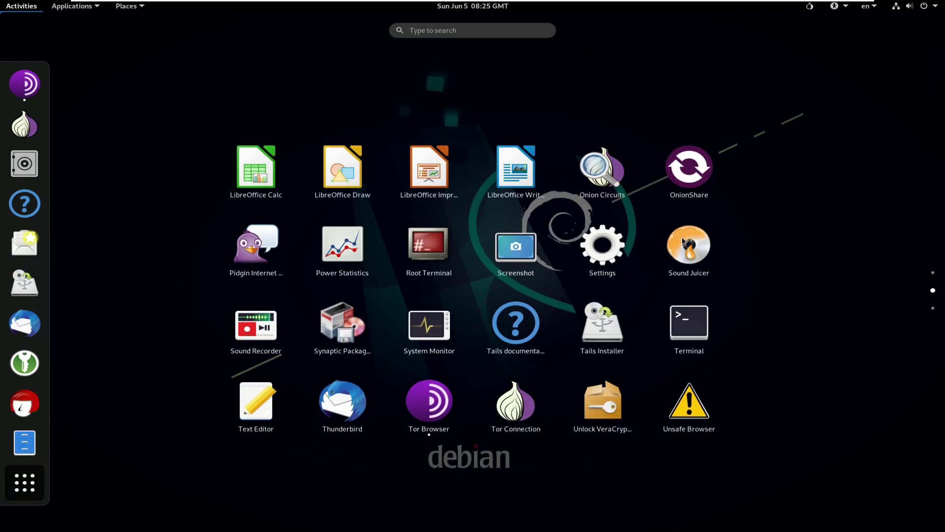
click(682, 319)
click(619, 418)
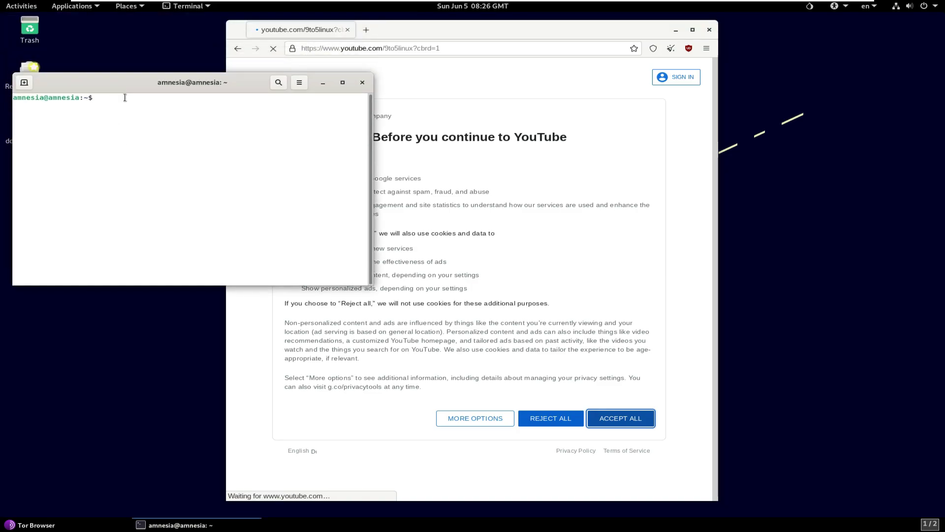
Step: Run neofetch, uname -a and uname -r in the terminal to check the system and kernel, and close the terminal
text(ofe)
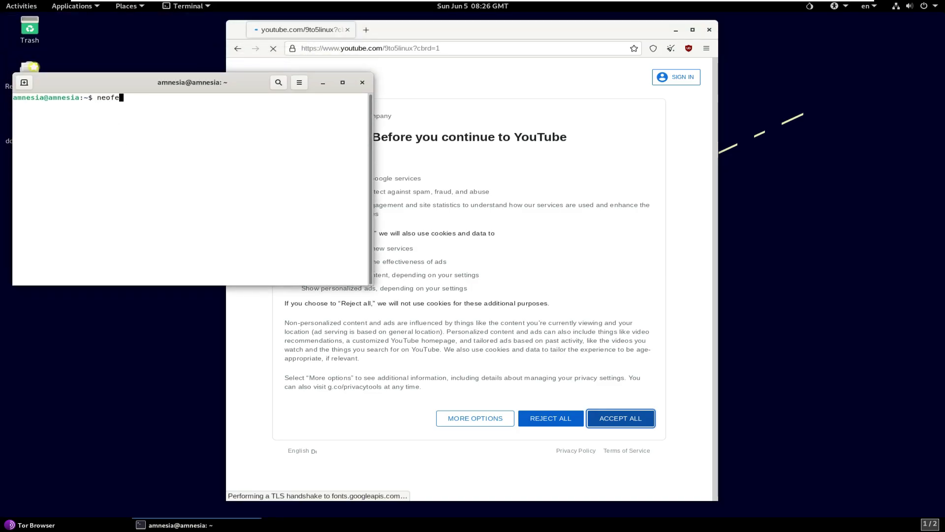
text(tch)
key(Return)
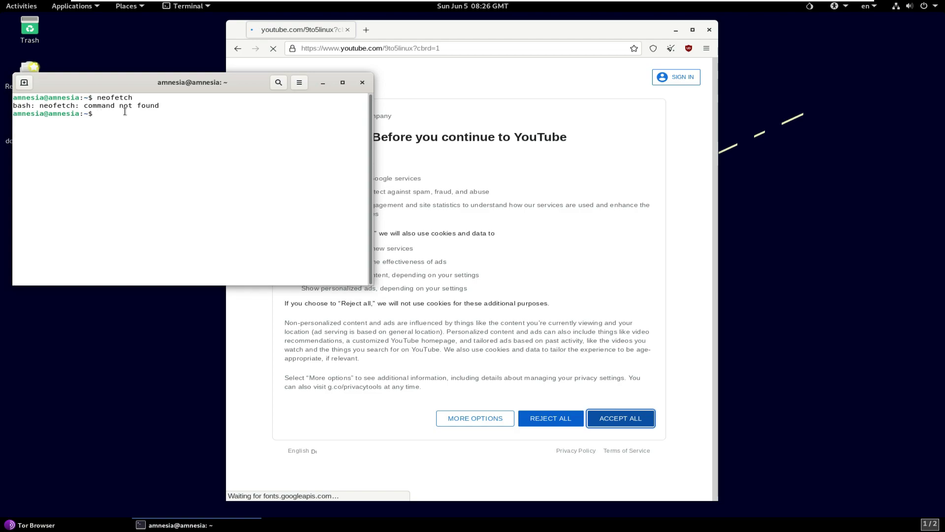
text(uname -a)
key(Return)
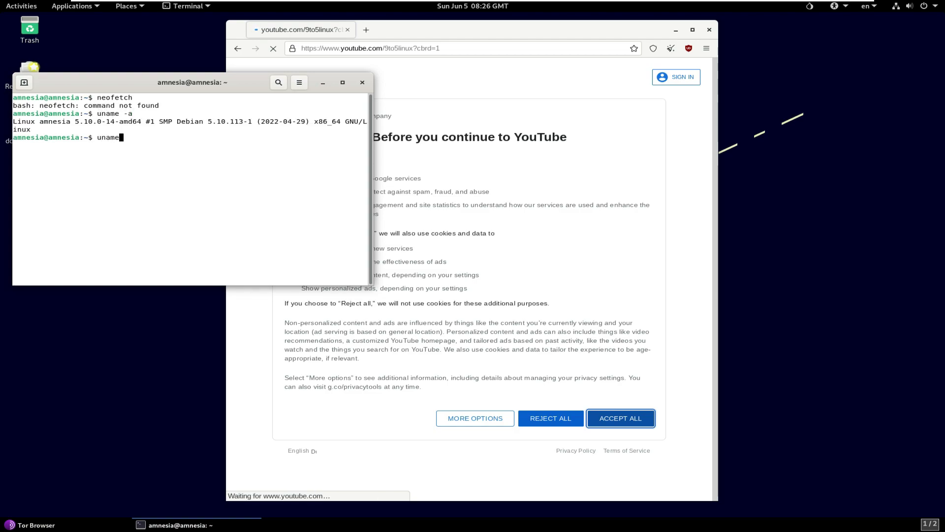
key(Return)
drag(140, 85, 294, 158)
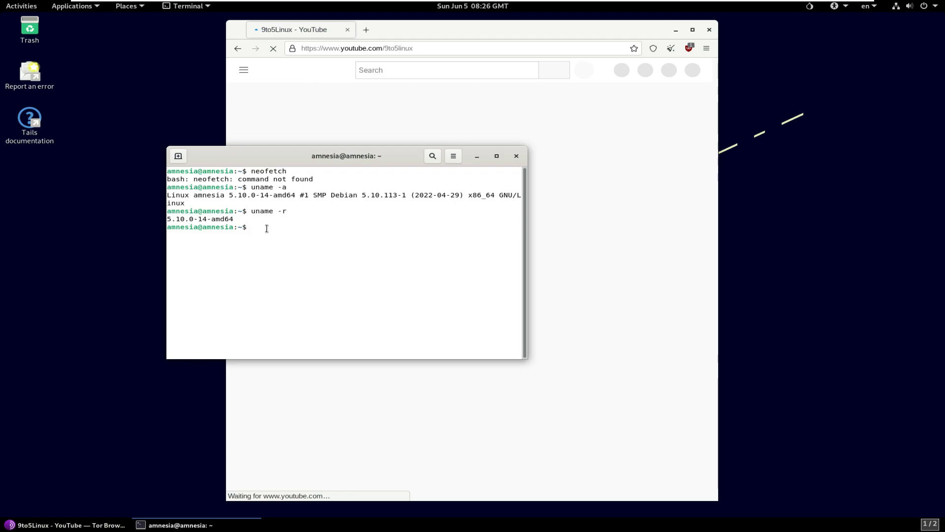
click(517, 156)
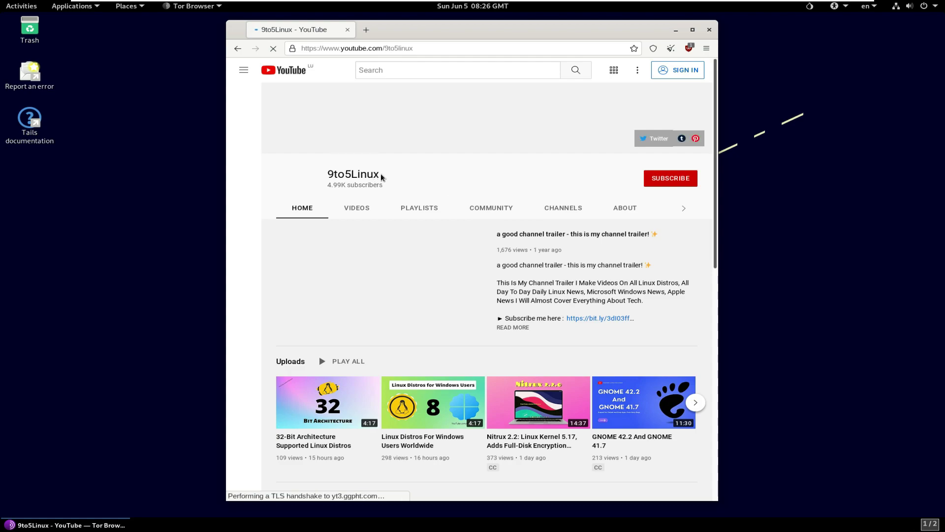
Step: Search within the 9to5Linux YouTube channel for "tails"
drag(381, 176, 330, 174)
click(684, 209)
click(633, 209)
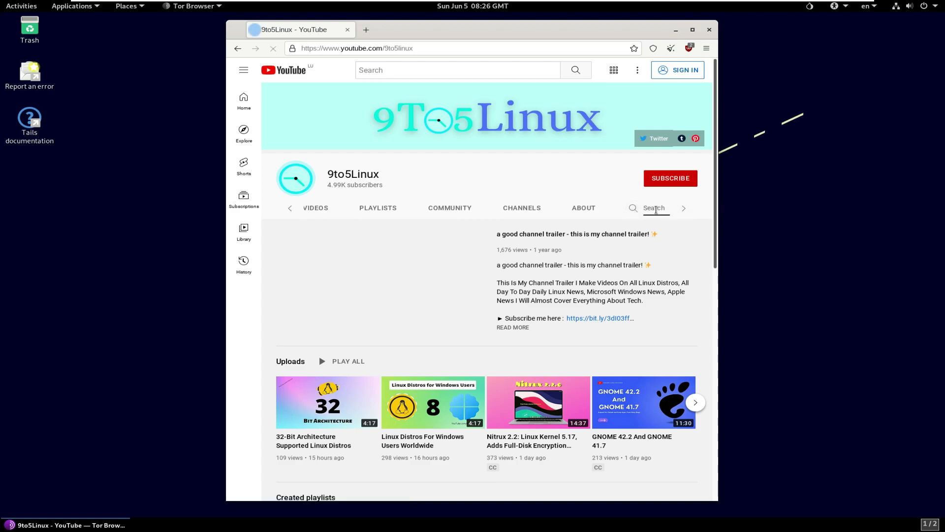
text(tails)
key(Return)
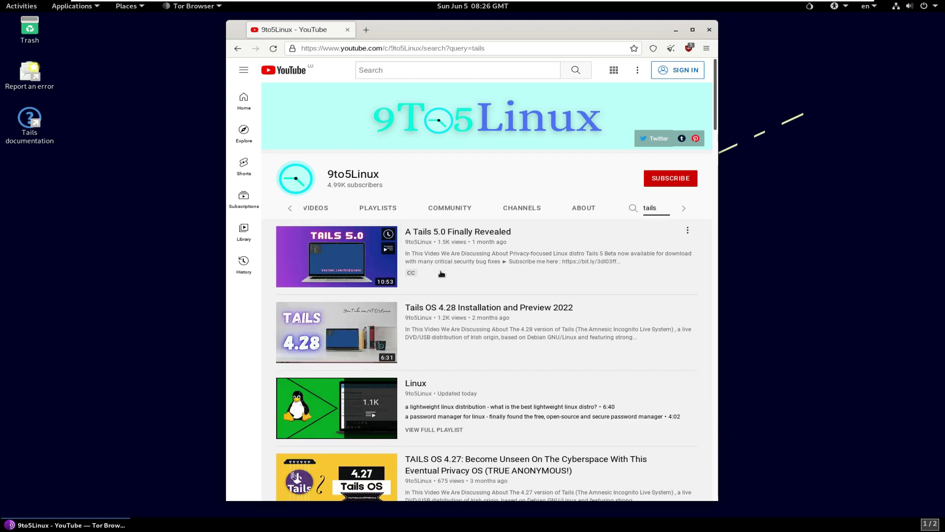
Step: Look through the channel's videos about the different Tails releases in the search results
scroll(557, 236, down, 3)
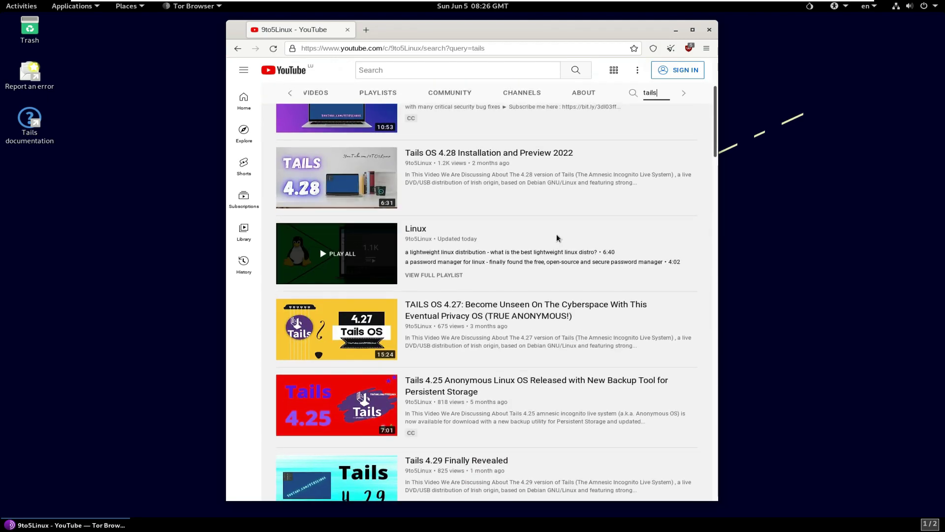
scroll(556, 238, down, 7)
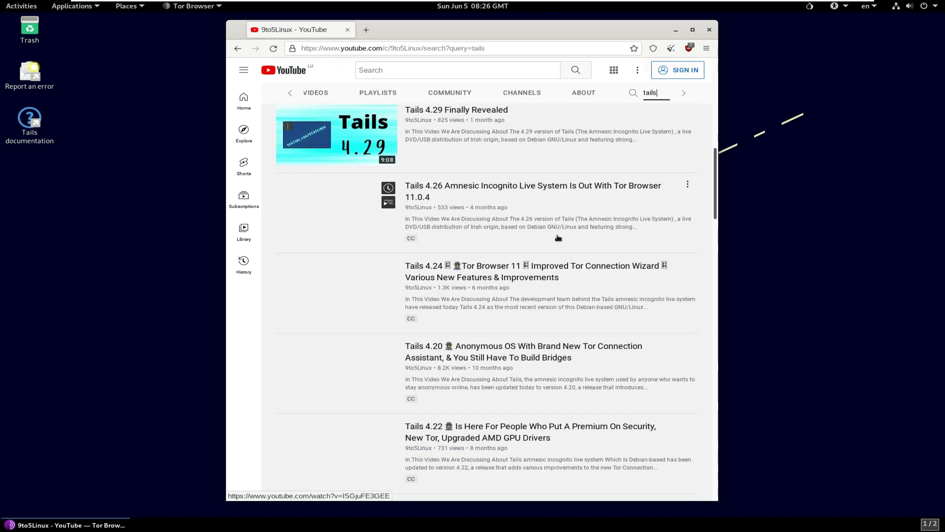
scroll(559, 238, down, 4)
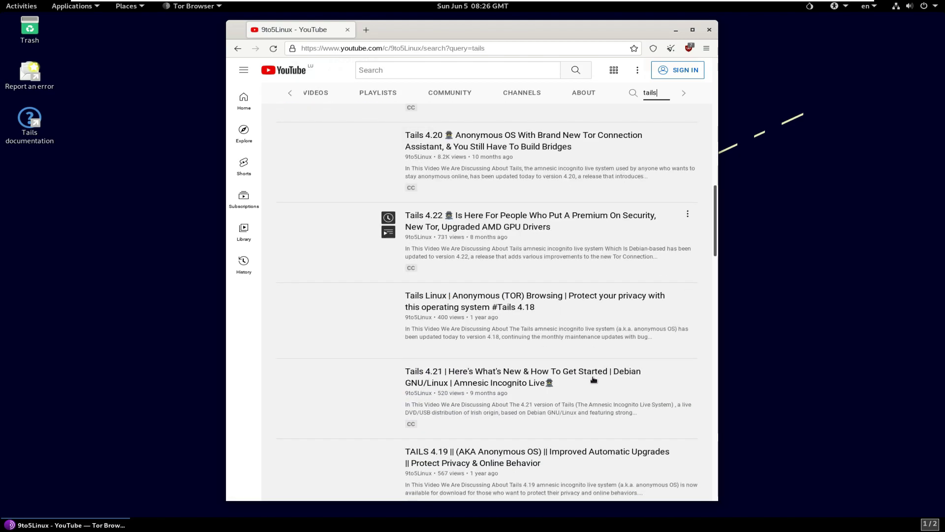
scroll(594, 379, down, 5)
scroll(597, 309, down, 10)
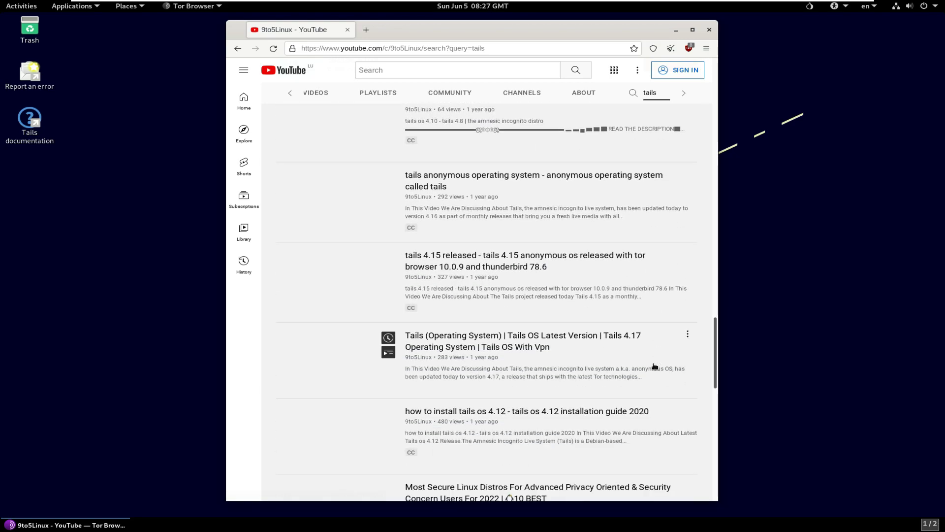
scroll(655, 366, down, 1)
scroll(655, 365, up, 20)
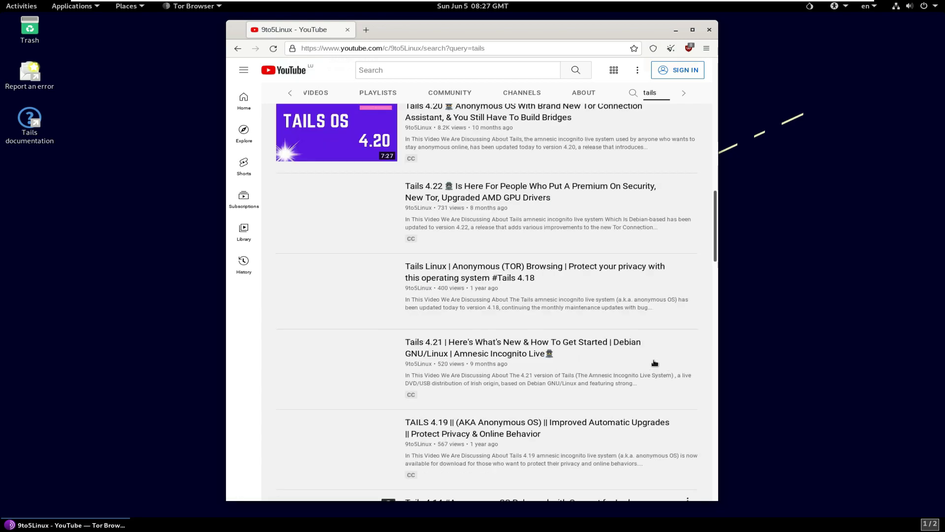
scroll(654, 364, up, 5)
Step: Open the channel's About page and review its description, upload schedule, details and links
click(590, 207)
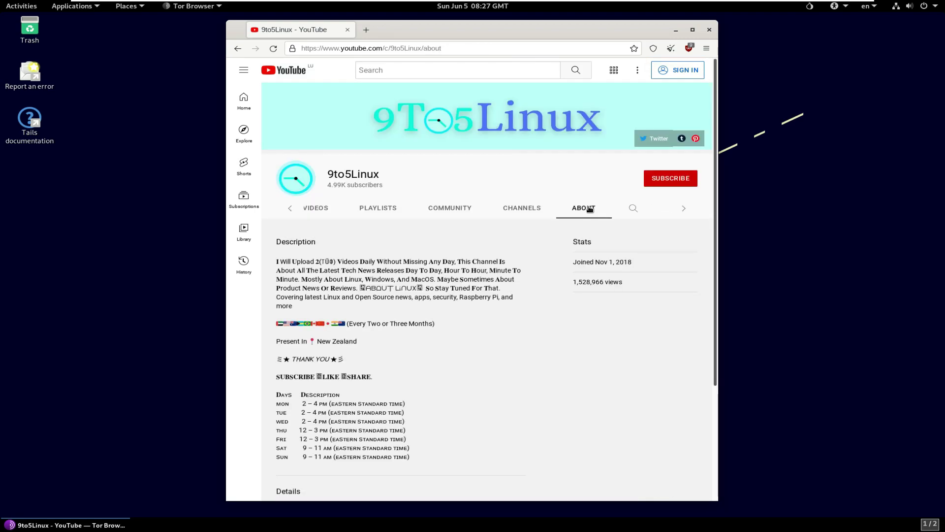
drag(457, 270, 285, 254)
click(356, 234)
drag(456, 254, 278, 252)
scroll(432, 344, down, 2)
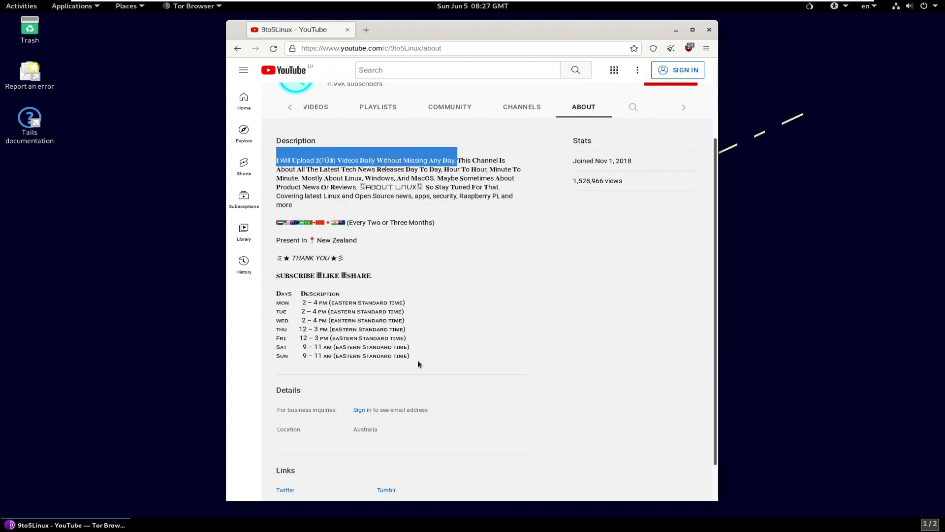
drag(407, 348, 281, 279)
click(418, 348)
scroll(546, 382, up, 3)
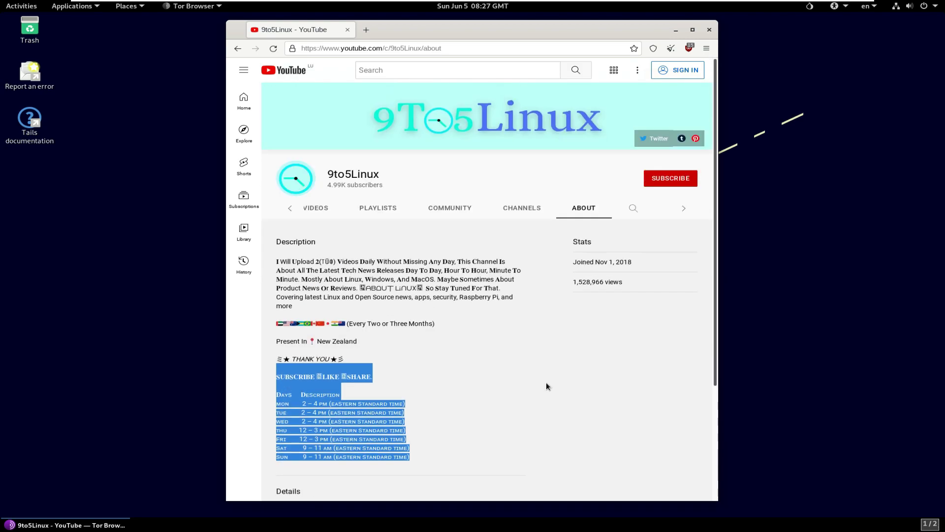
Step: Try to subscribe to the 9to5Linux channel without signing in, and close the Tor Browser window
click(655, 181)
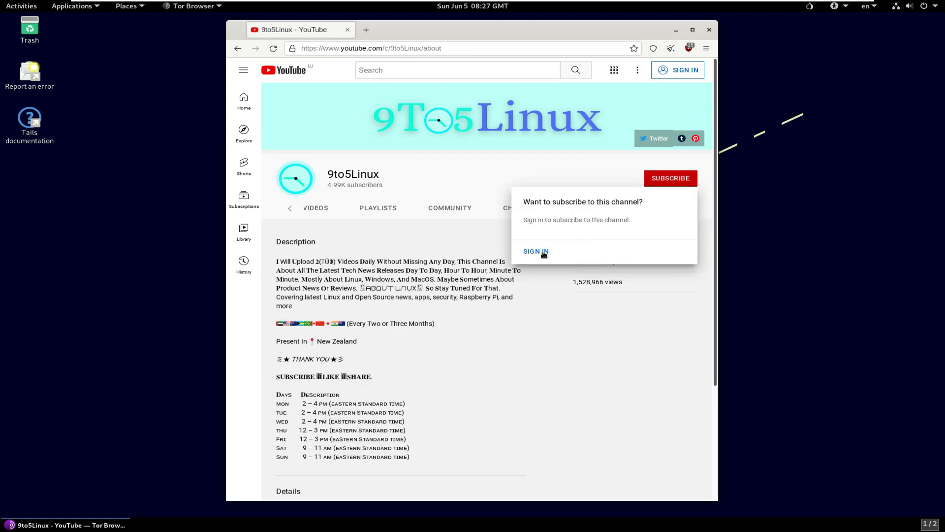
click(709, 29)
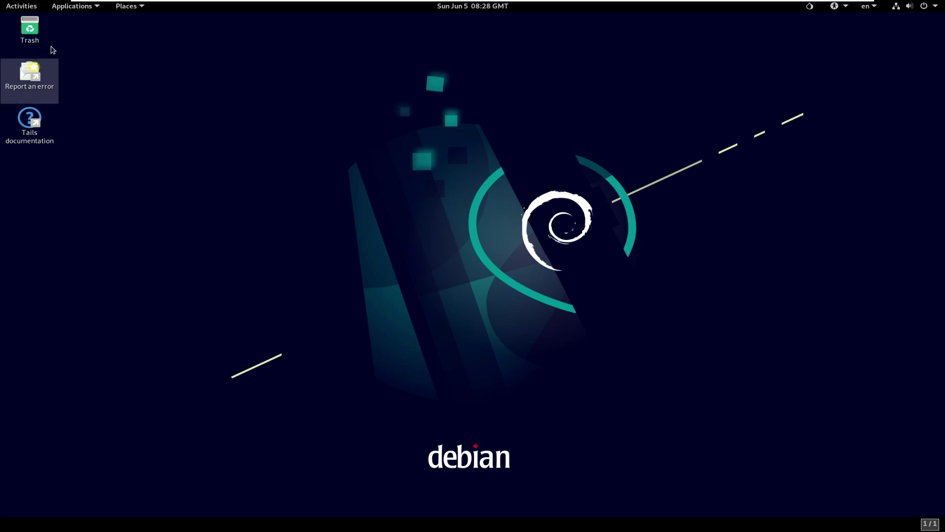
Step: Launch Tor Connection from the activities overview, check the connection status, and close its window
click(22, 7)
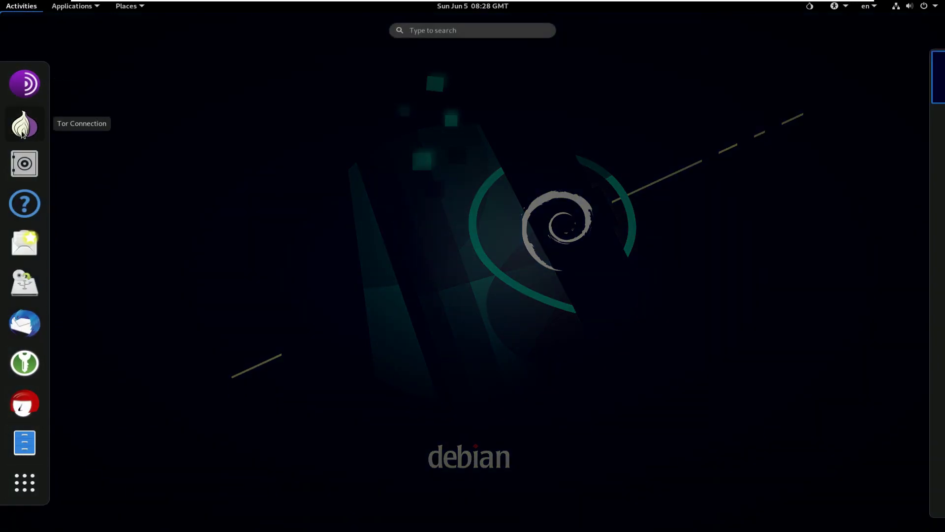
click(23, 127)
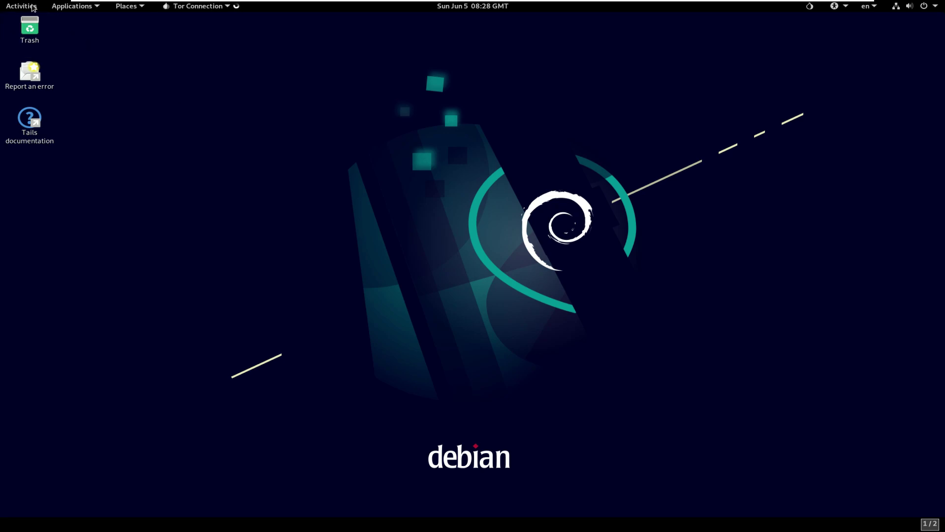
click(35, 9)
click(25, 483)
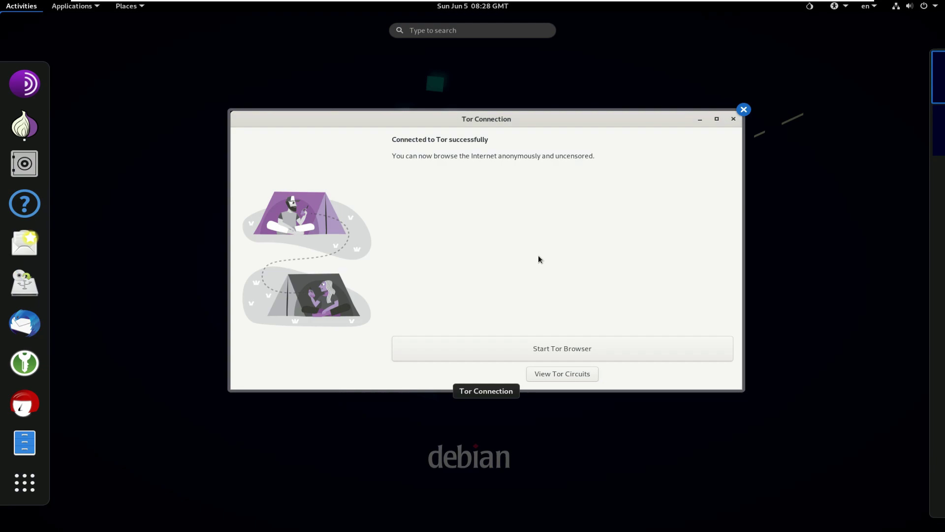
click(538, 257)
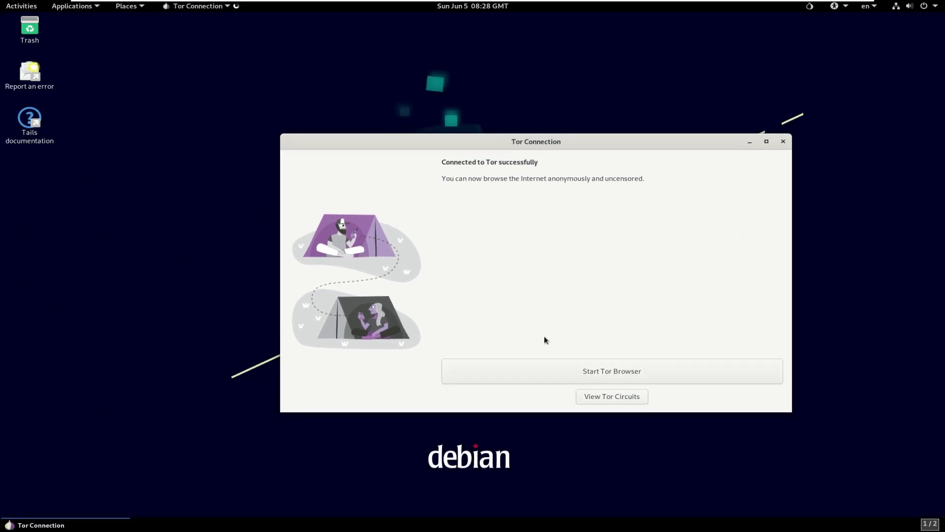
drag(439, 149, 386, 124)
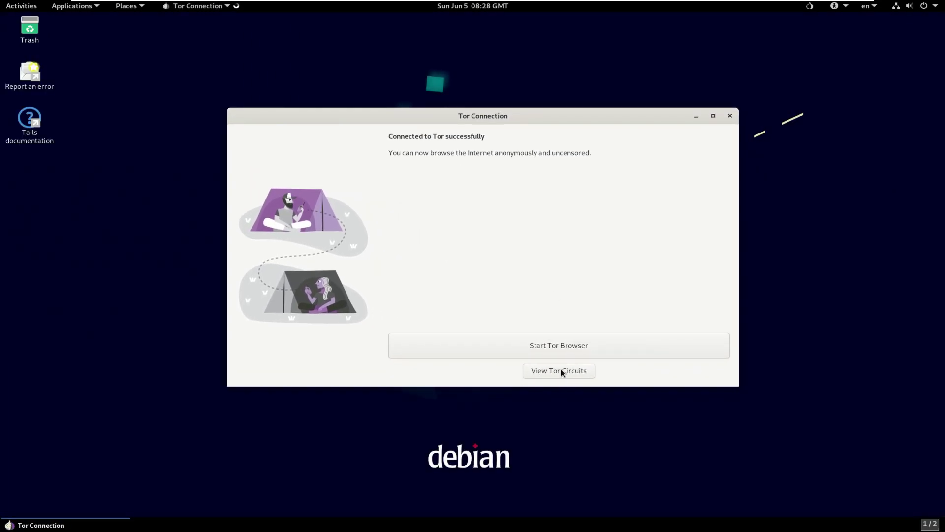
click(731, 116)
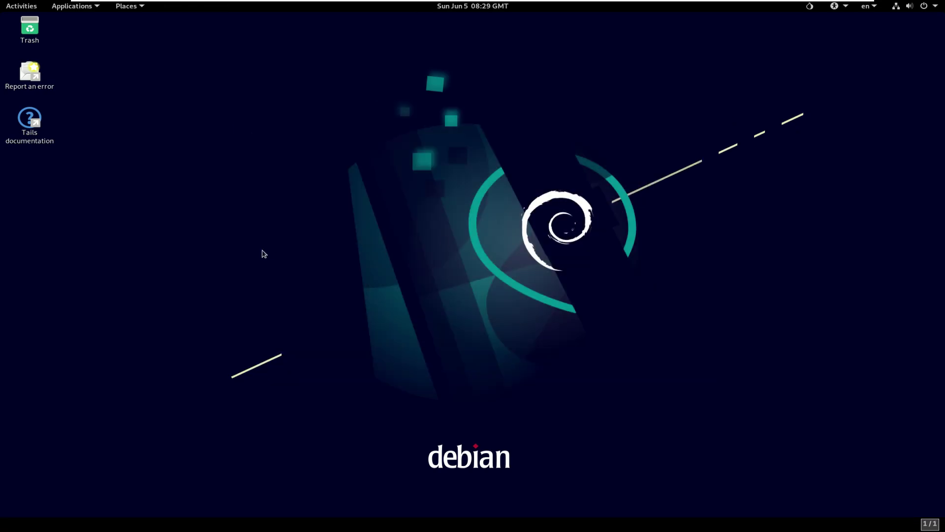
Step: Launch the Files application, check its version in the About dialog, and close both windows
click(21, 6)
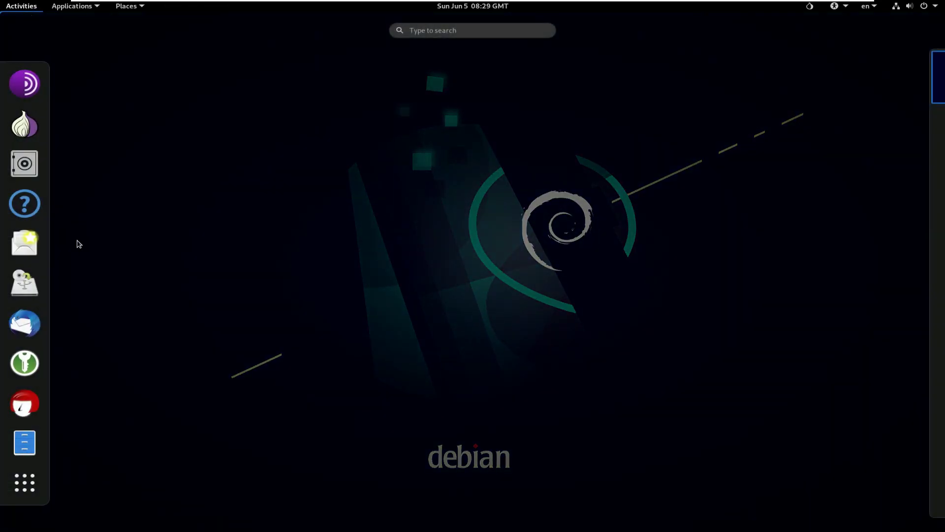
click(25, 442)
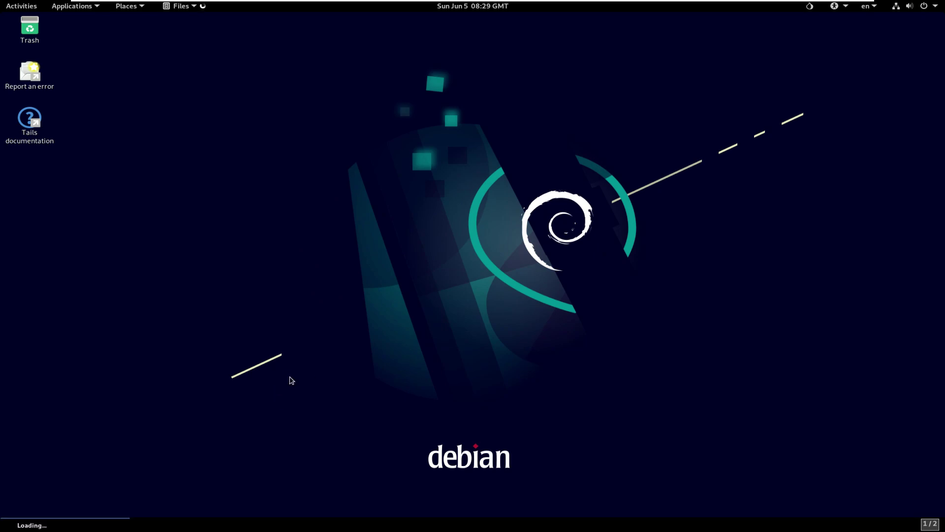
drag(342, 99, 628, 133)
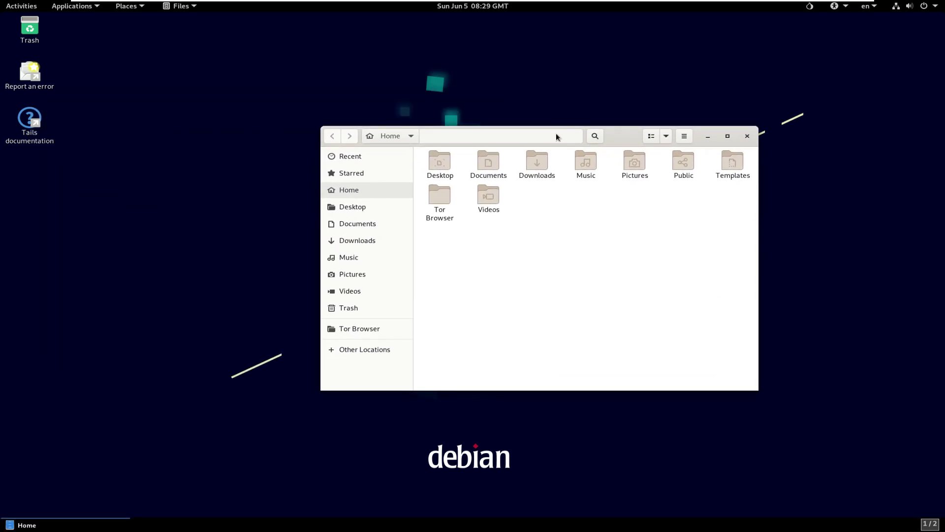
click(690, 137)
click(669, 294)
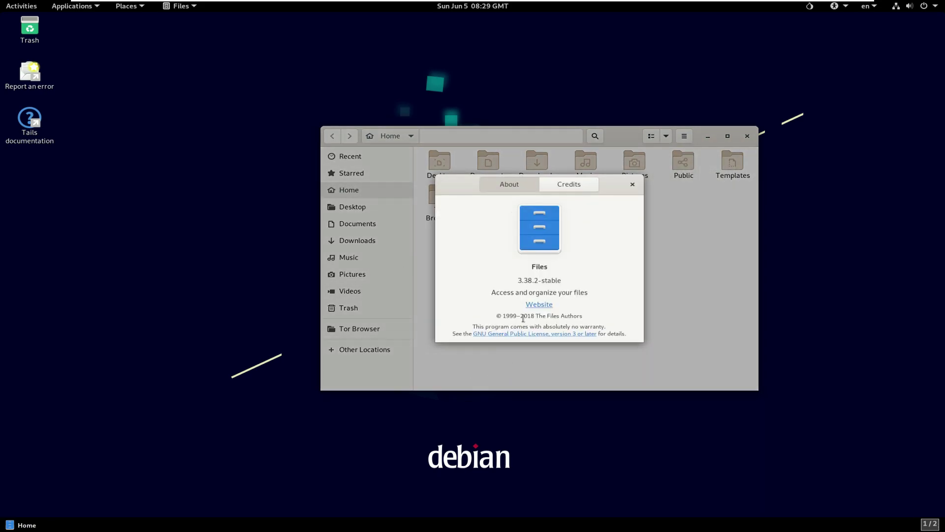
click(631, 185)
click(747, 138)
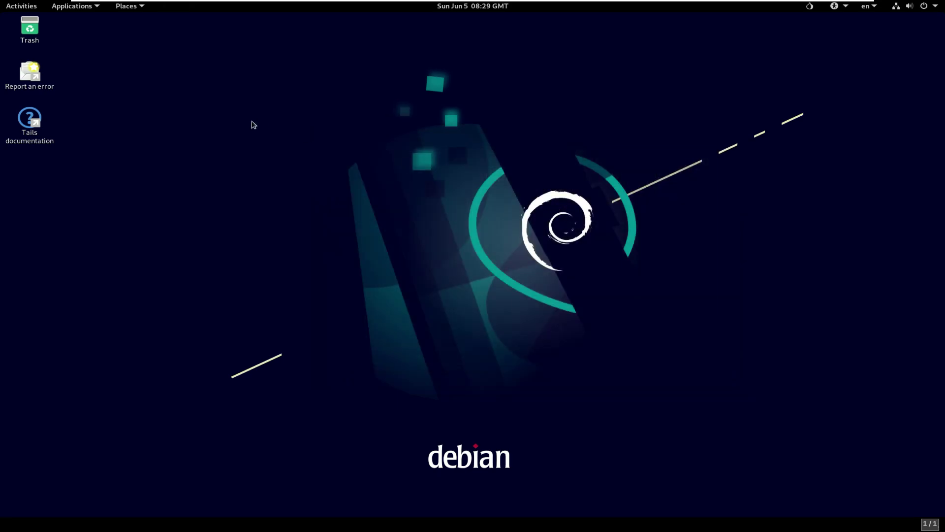
Step: Launch Kleopatra from the applications overview and check its version information in the About Kleopatra dialog
click(21, 6)
click(25, 483)
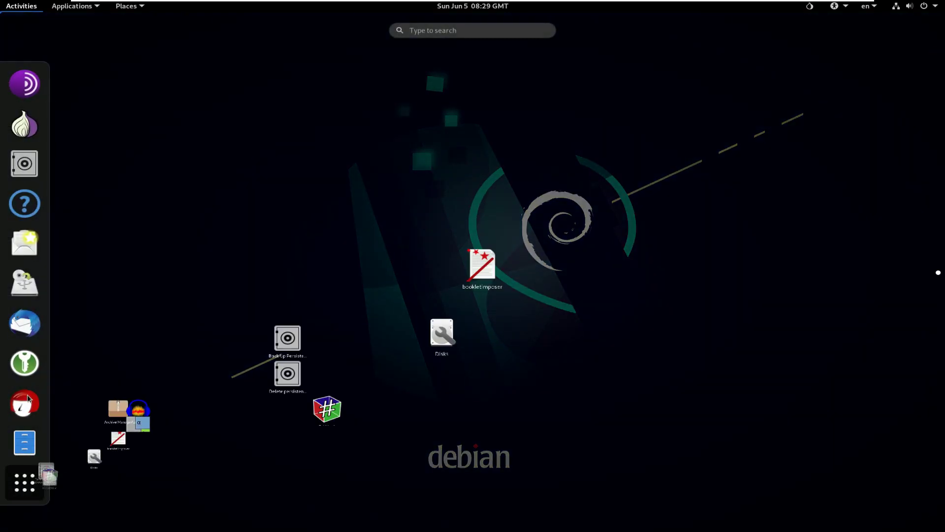
click(593, 411)
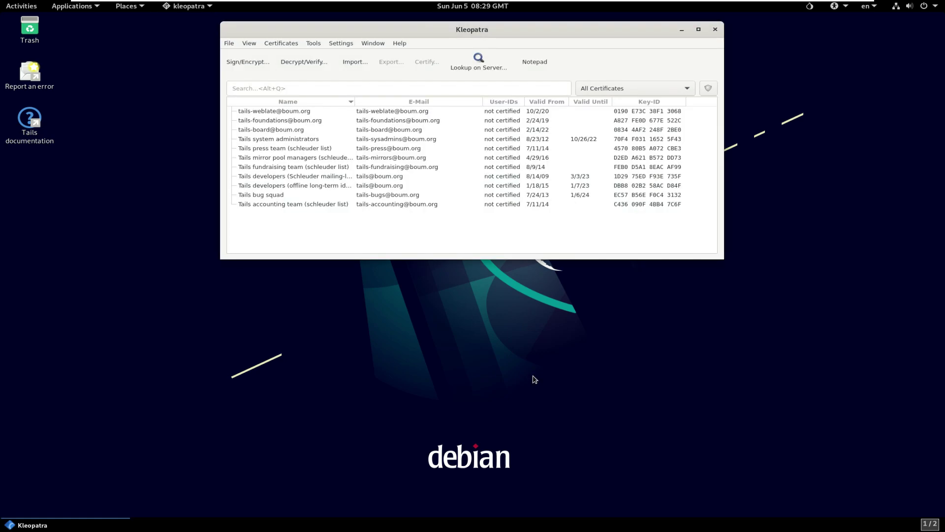
drag(426, 31, 445, 111)
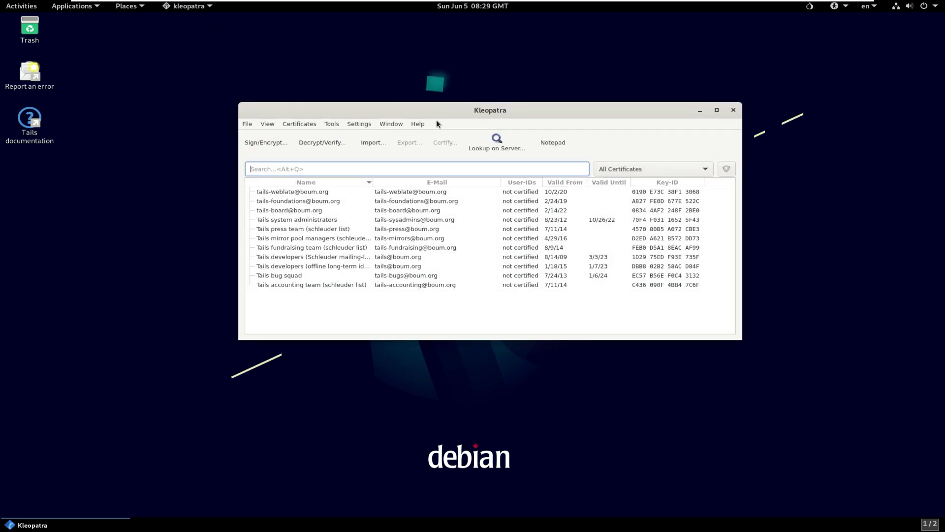
click(418, 123)
click(445, 192)
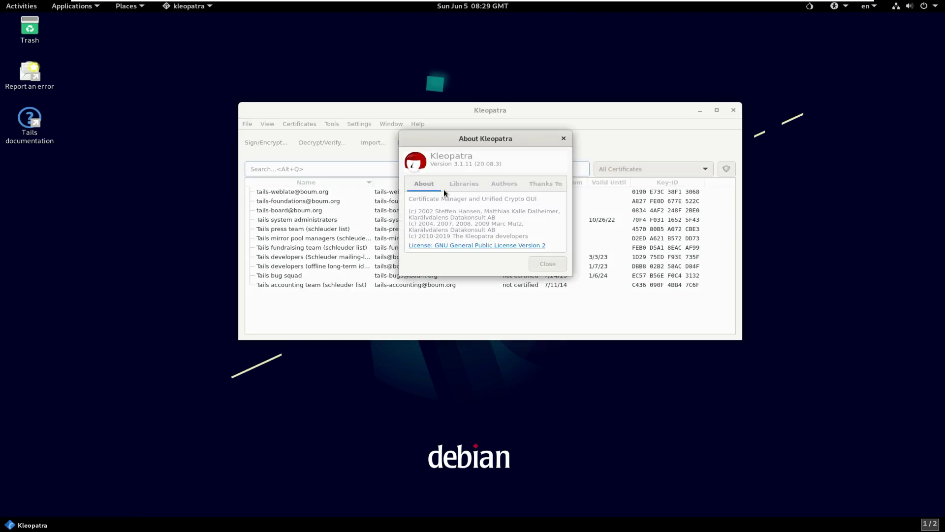
click(553, 258)
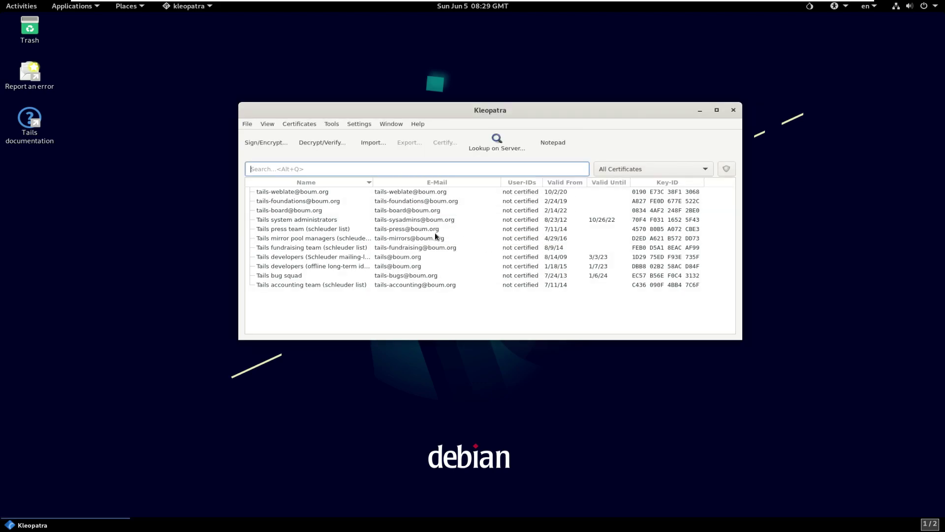
Step: Review Kleopatra's available commands, read the About KDE information, and close Kleopatra
click(247, 124)
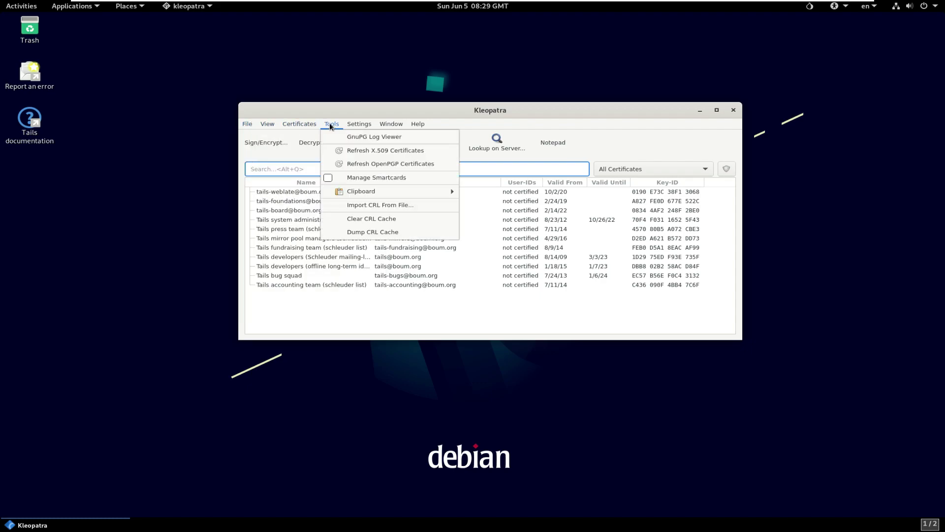
mouse_move(415, 126)
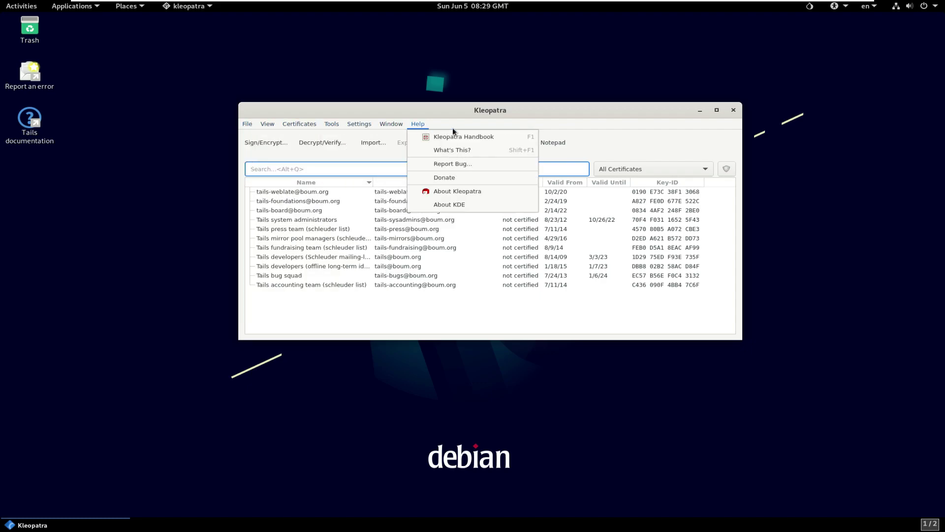
click(480, 206)
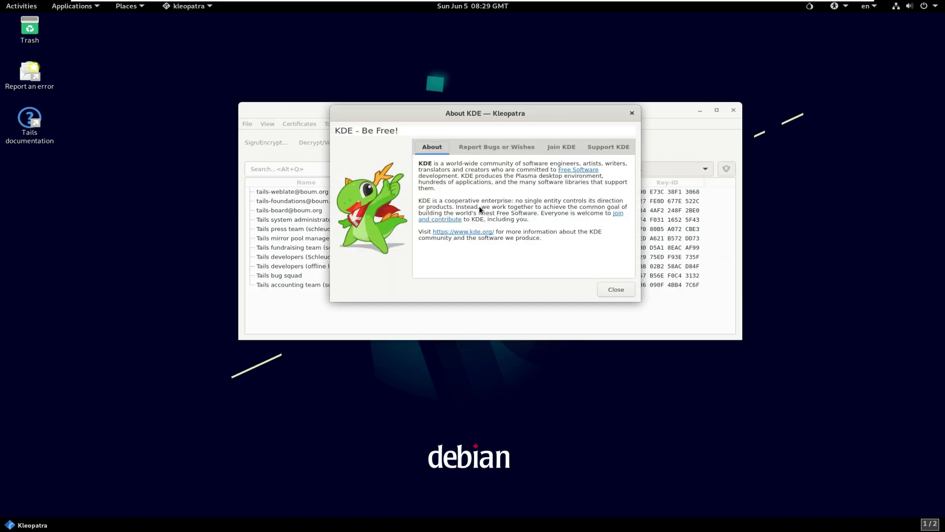
click(616, 290)
click(700, 110)
Step: Launch Thunderbird and dismiss its Account Setup page to reach the welcome page
click(21, 6)
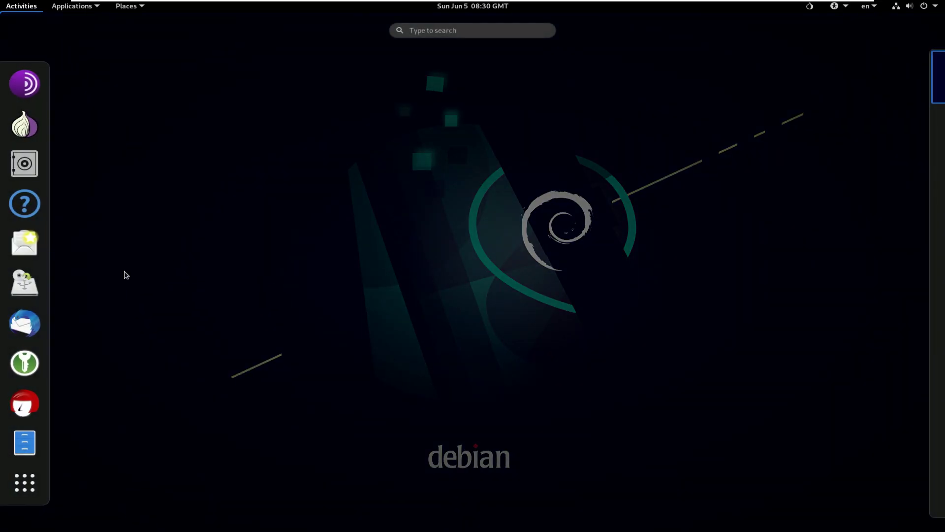
click(127, 275)
click(74, 6)
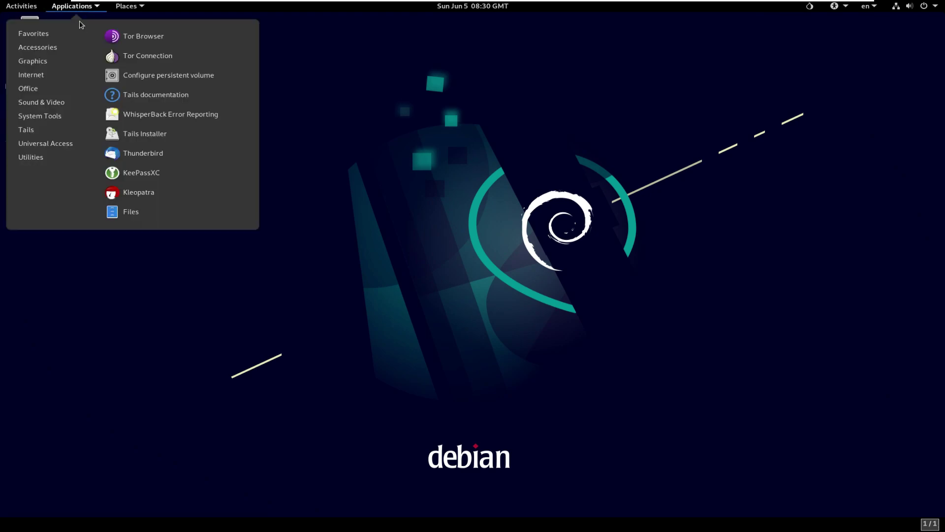
click(163, 150)
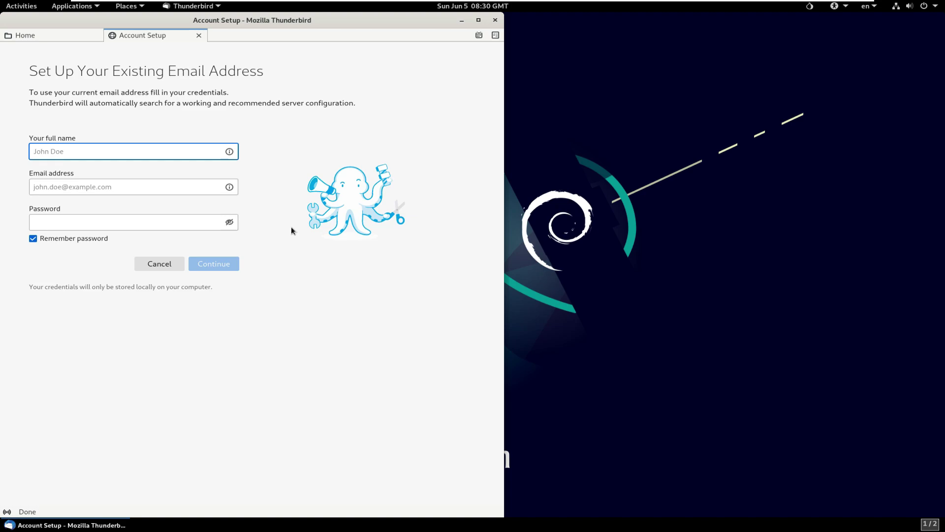
click(198, 36)
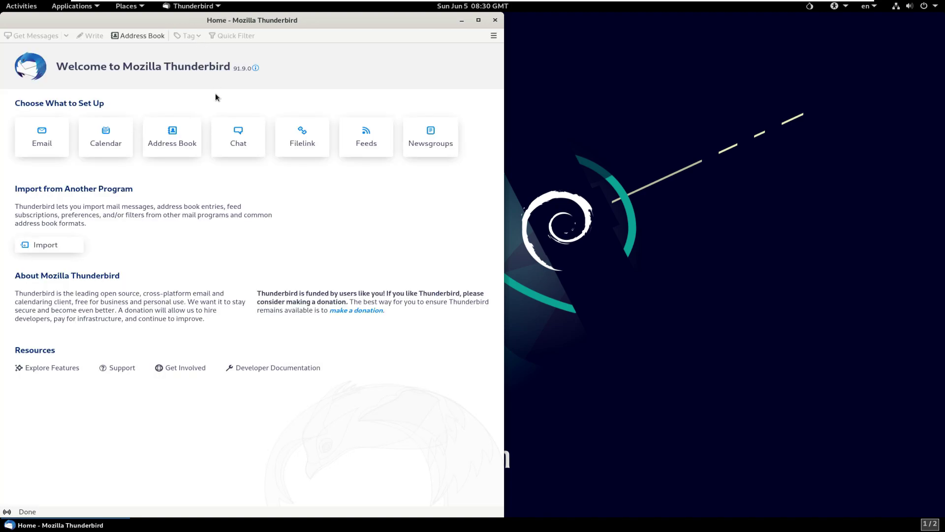
Step: Check Thunderbird's version in the About Mozilla Thunderbird dialog, and close both windows
click(493, 36)
click(405, 230)
click(384, 141)
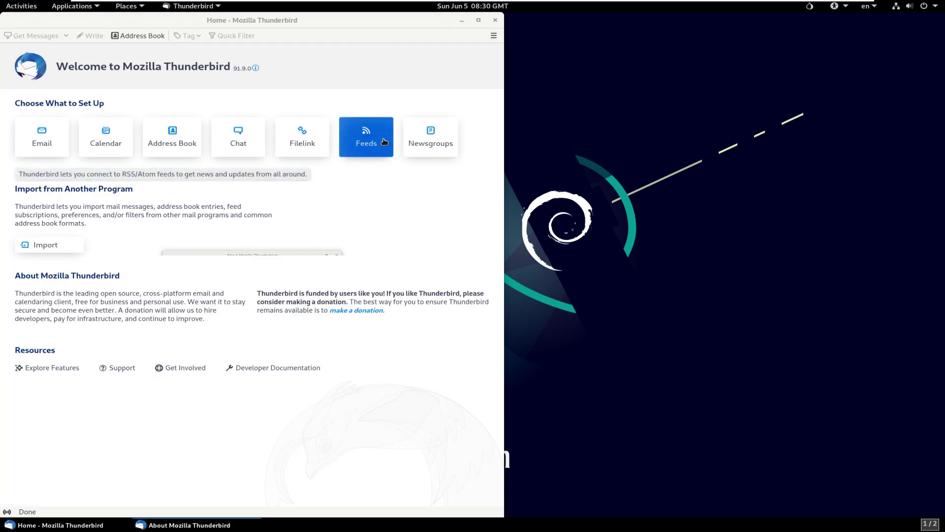
click(396, 196)
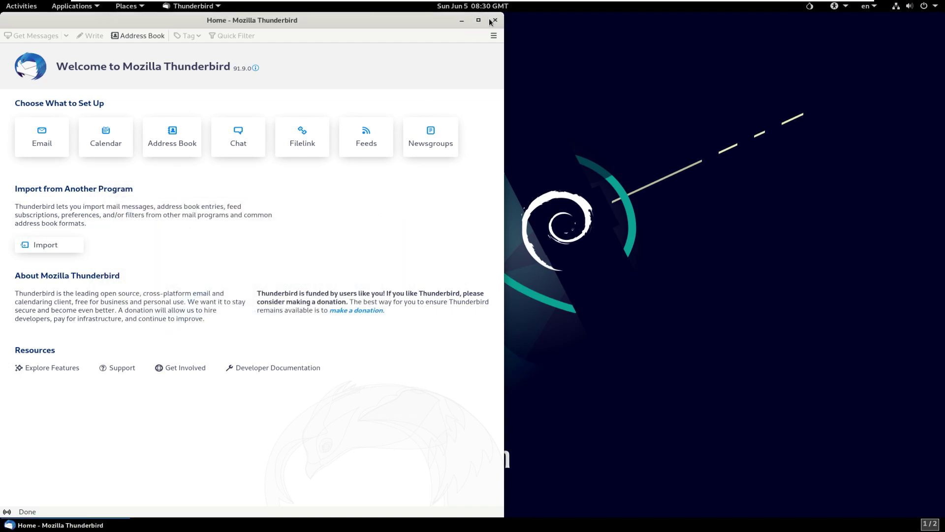
click(494, 20)
Step: Launch Text Editor from the Accessories category and enter "youtube.com/9to5linux" in the blank document
click(72, 6)
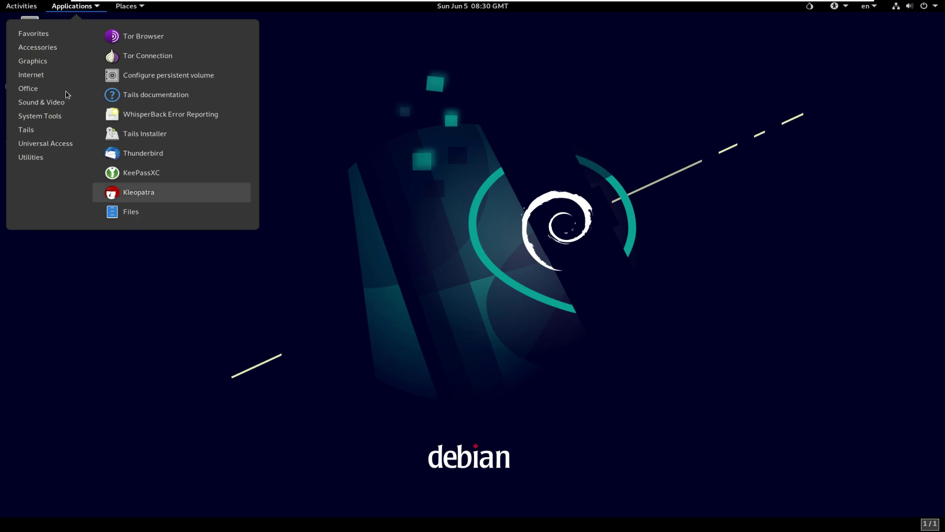
mouse_move(37, 46)
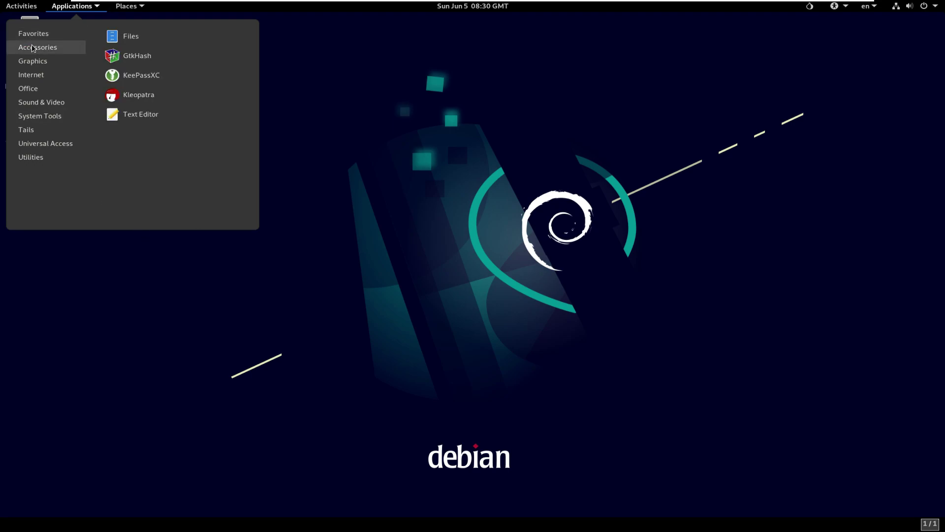
click(154, 117)
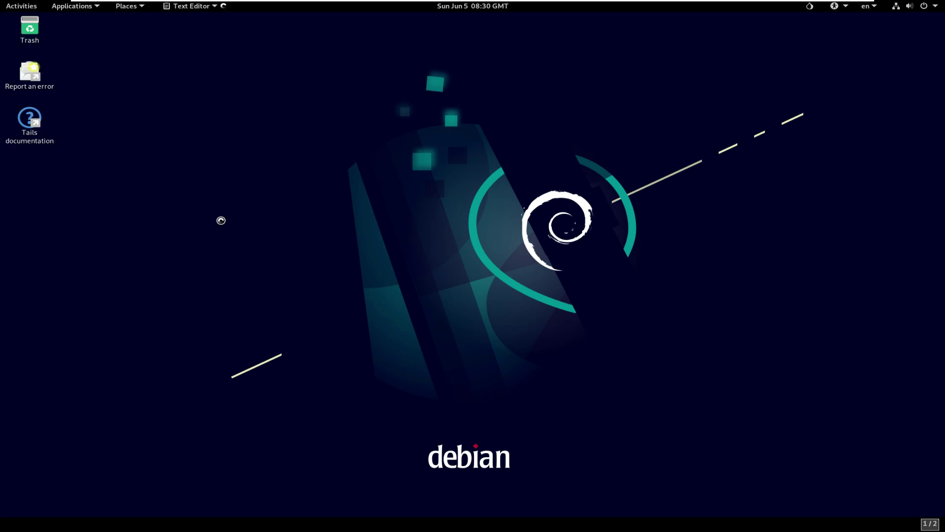
text(youtube.com/9to5linu)
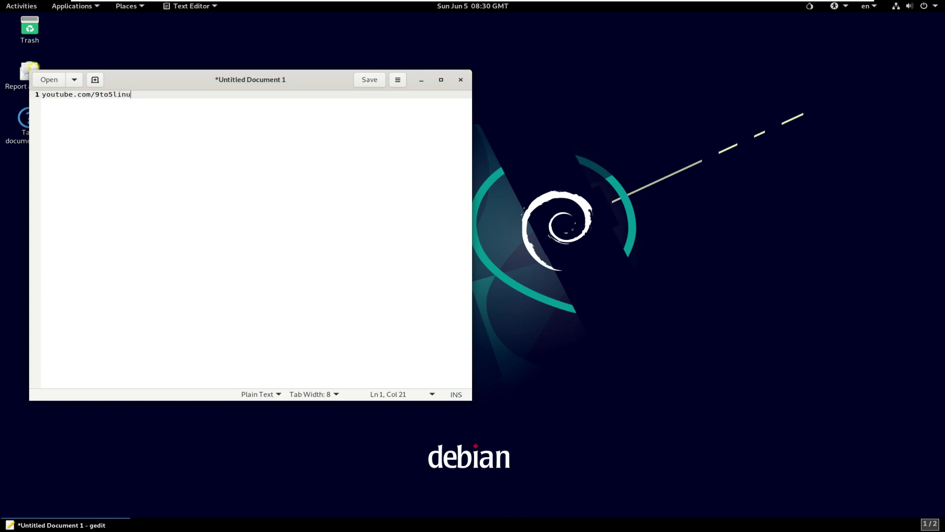
Step: Check Text Editor's version information, and close the editor without saving the document
click(403, 83)
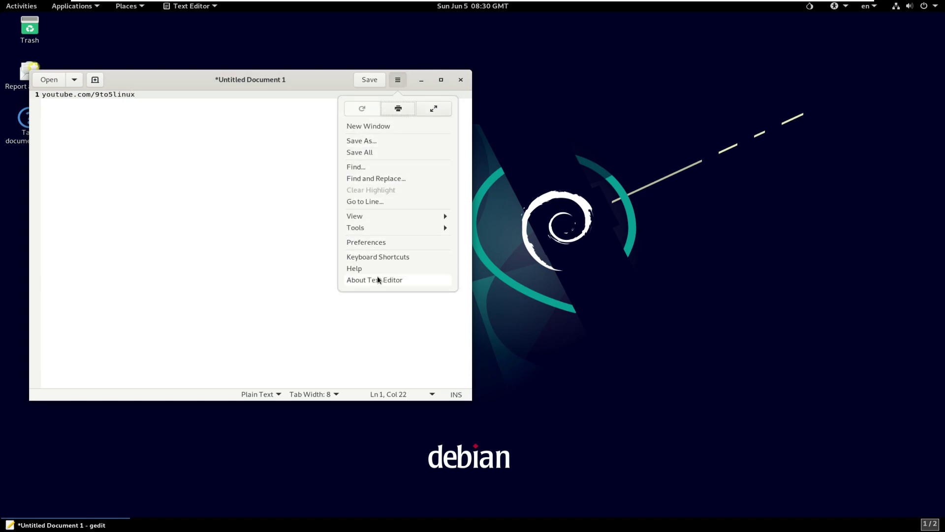
click(377, 276)
click(350, 161)
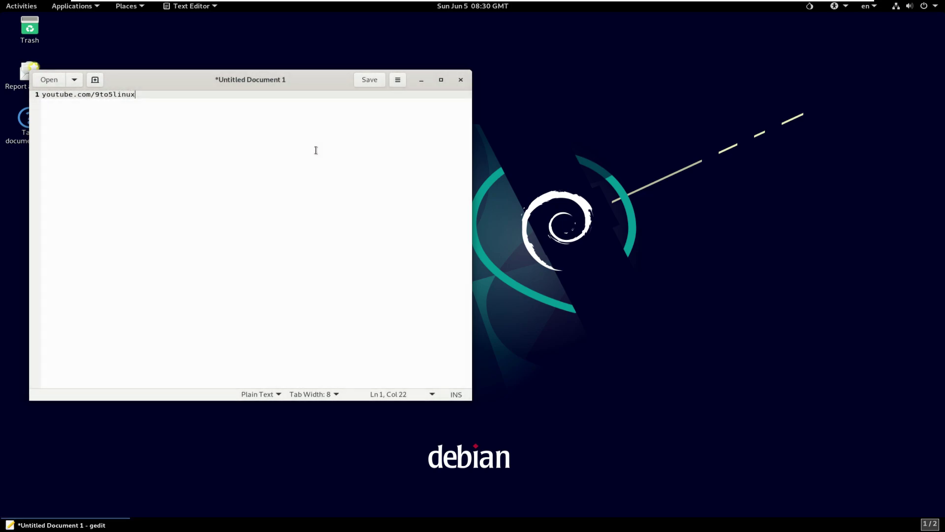
click(461, 79)
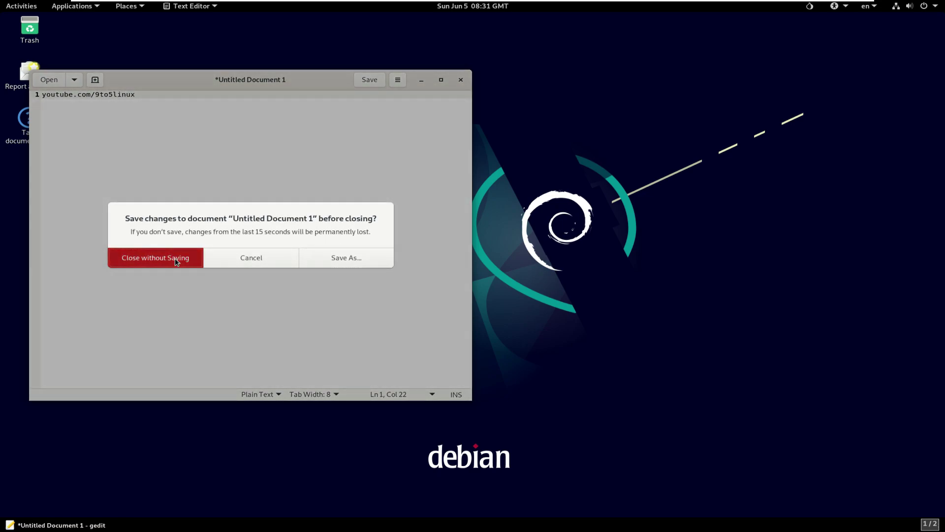
click(176, 258)
Step: Launch System Monitor from the Utilities category, maximize its window, and look through the list of running processes
click(74, 6)
mouse_move(37, 47)
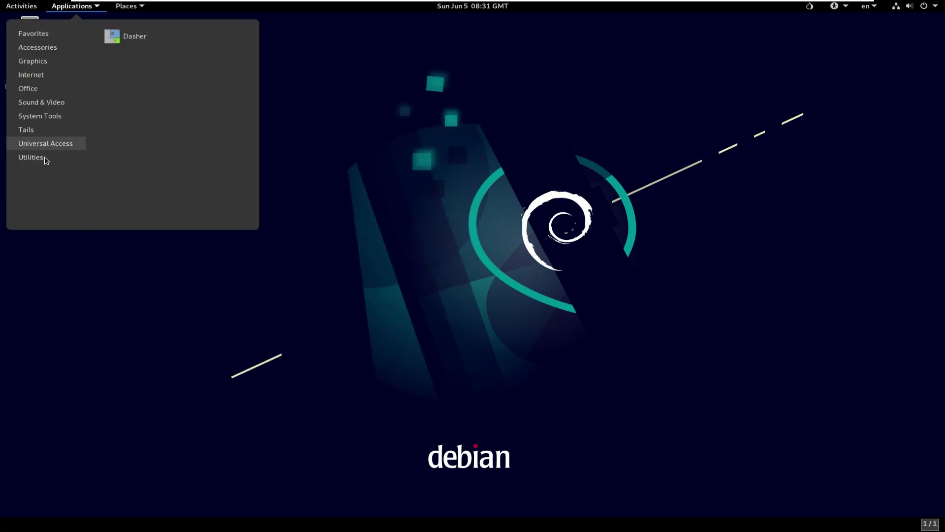
mouse_move(45, 158)
click(152, 174)
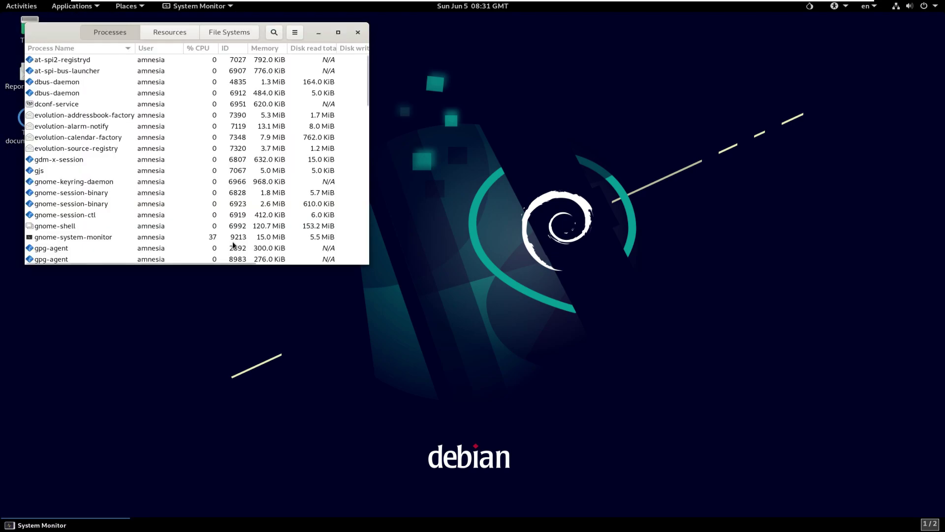
click(339, 33)
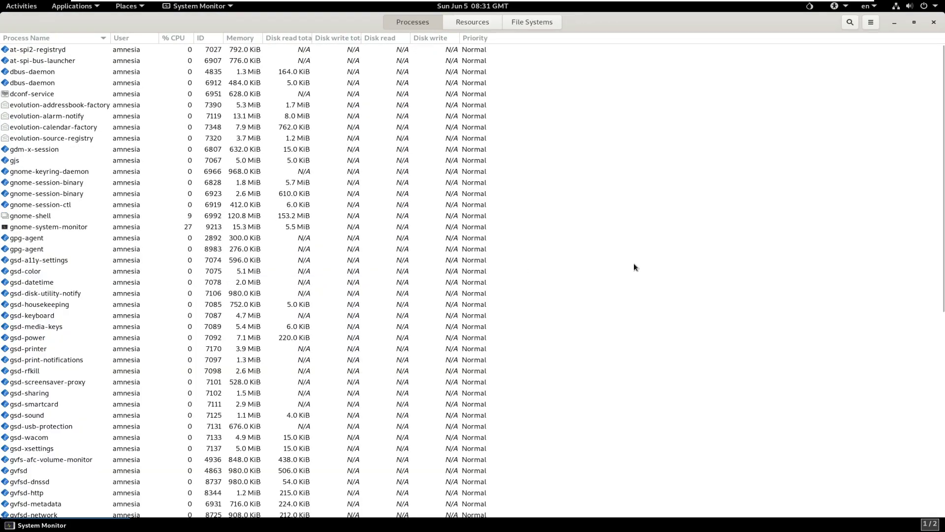
scroll(681, 254, down, 10)
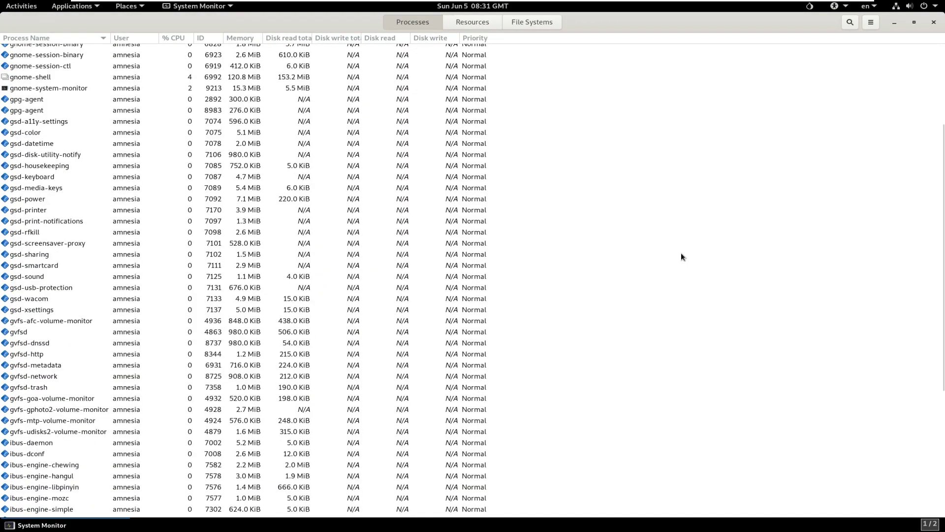
scroll(682, 254, up, 10)
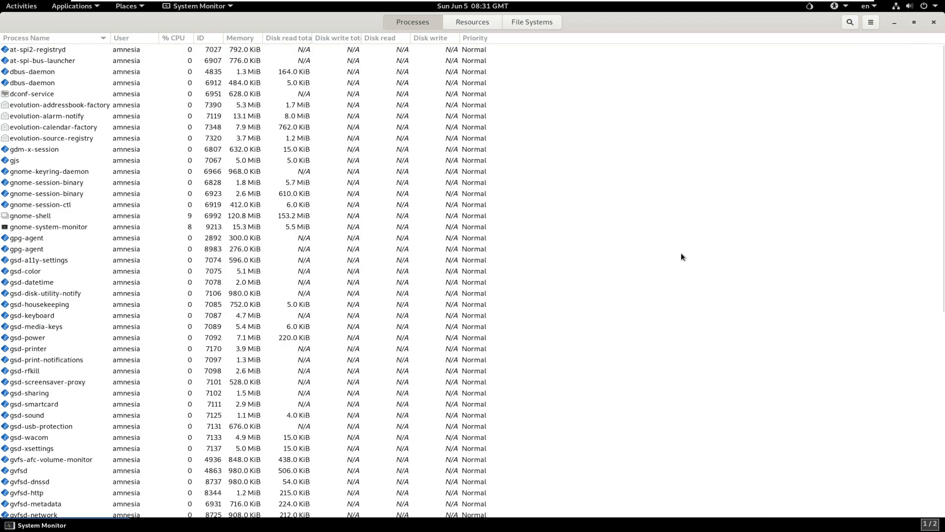
scroll(681, 256, down, 10)
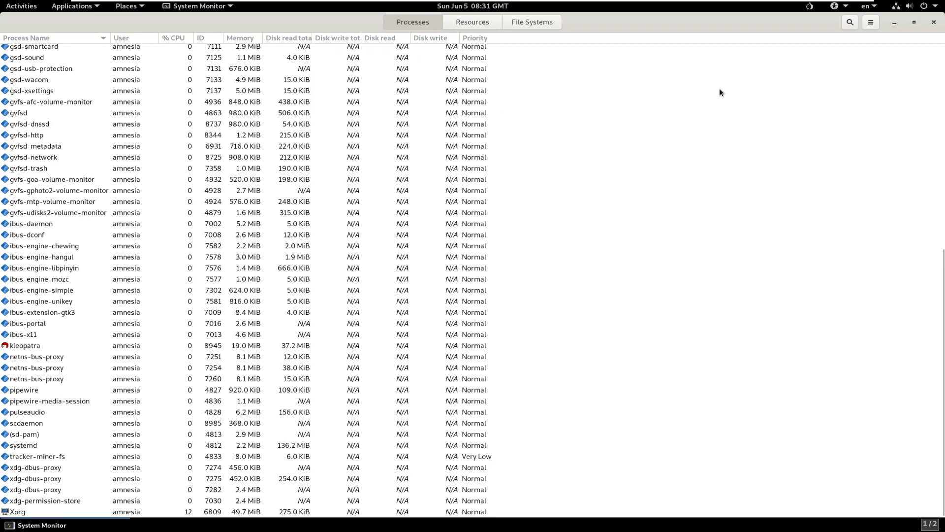
Step: View the CPU, memory and network graphs under Resources, and check System Monitor's version in its About dialog
click(492, 23)
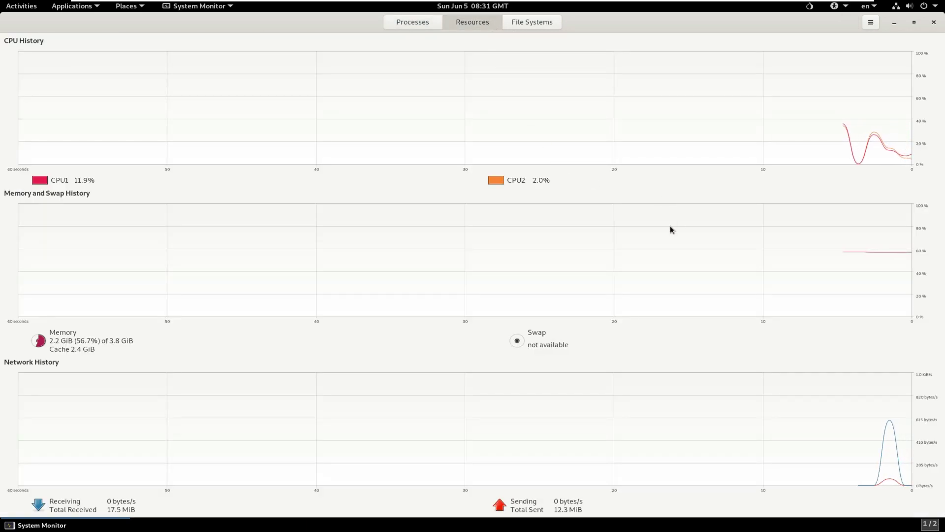
click(870, 24)
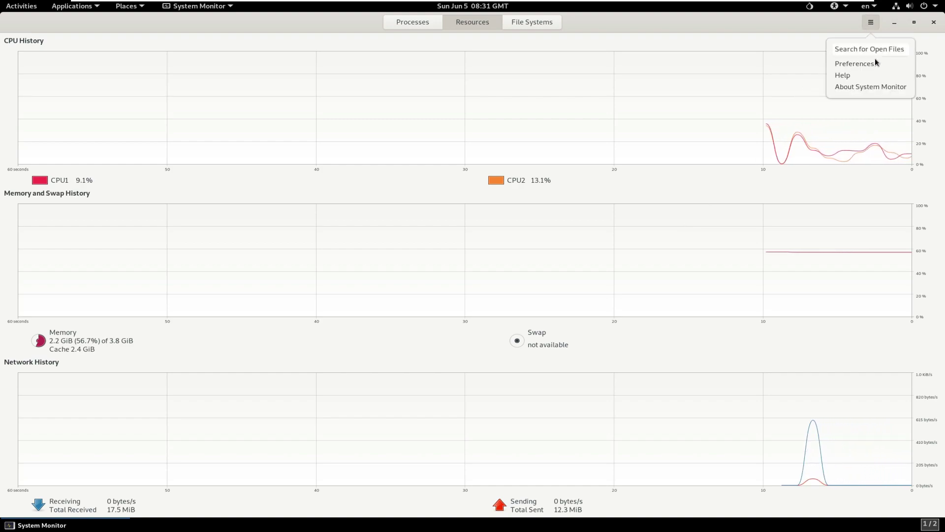
click(878, 87)
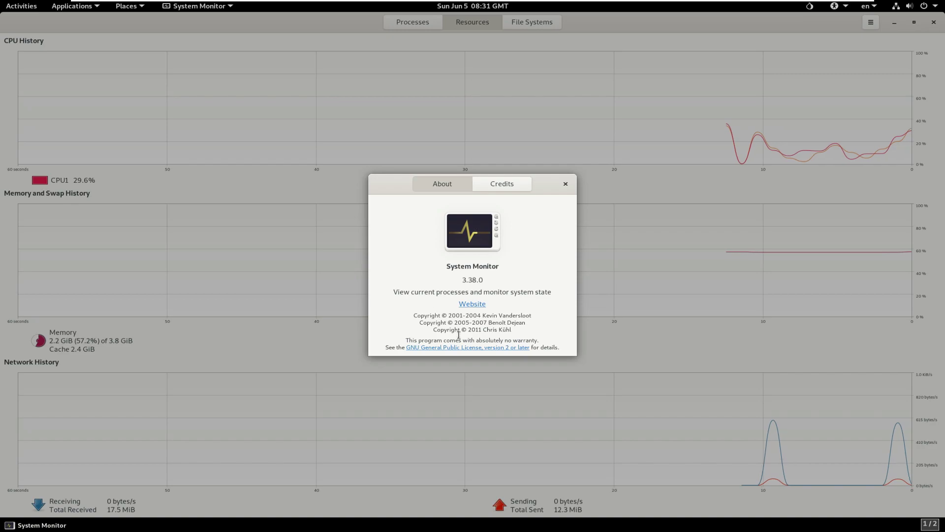
click(564, 185)
Step: View the mounted devices under File Systems, and close System Monitor
click(525, 20)
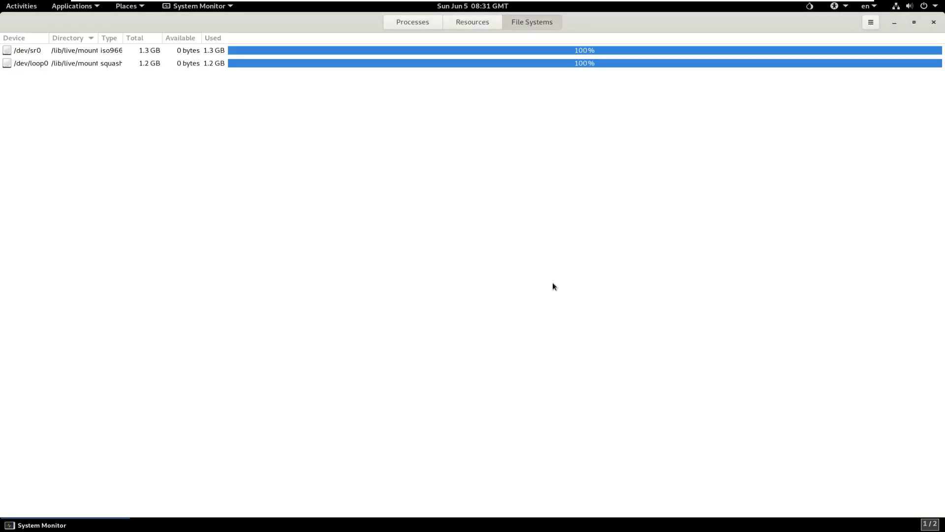
key(ctrl+q)
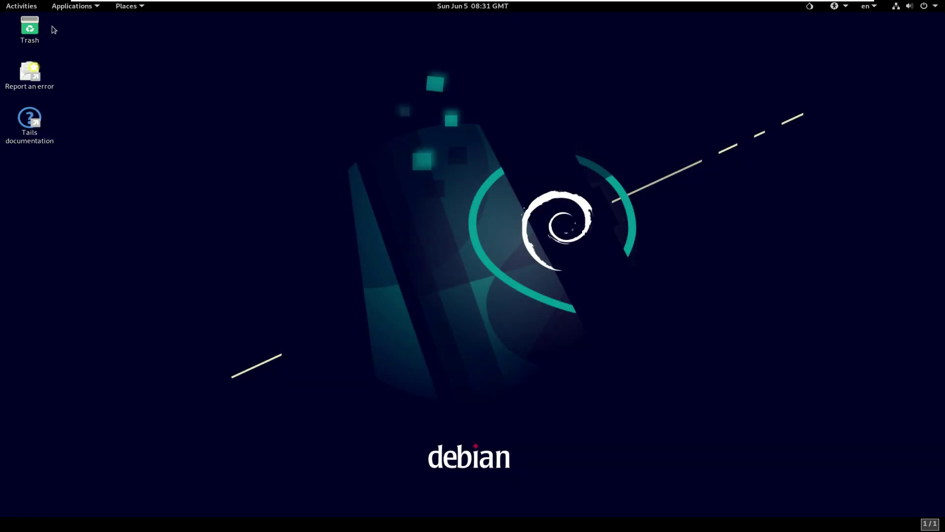
Step: Launch the Screenshot utility from the Utilities category, look at it briefly, and close it
click(34, 9)
click(176, 180)
click(87, 8)
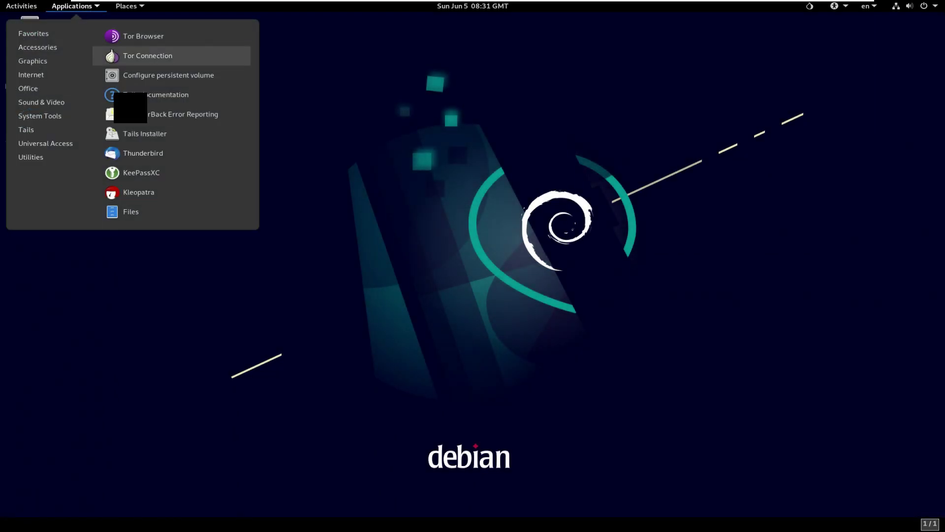
mouse_move(85, 158)
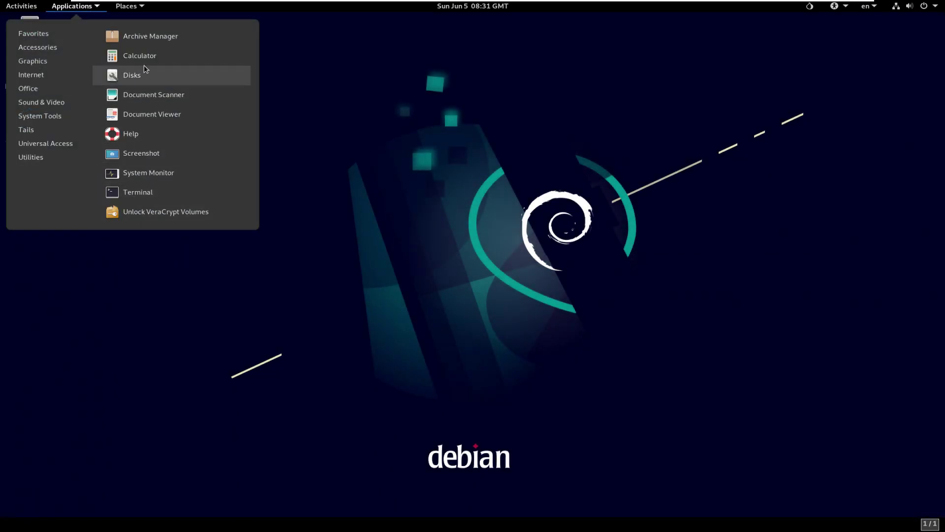
click(165, 154)
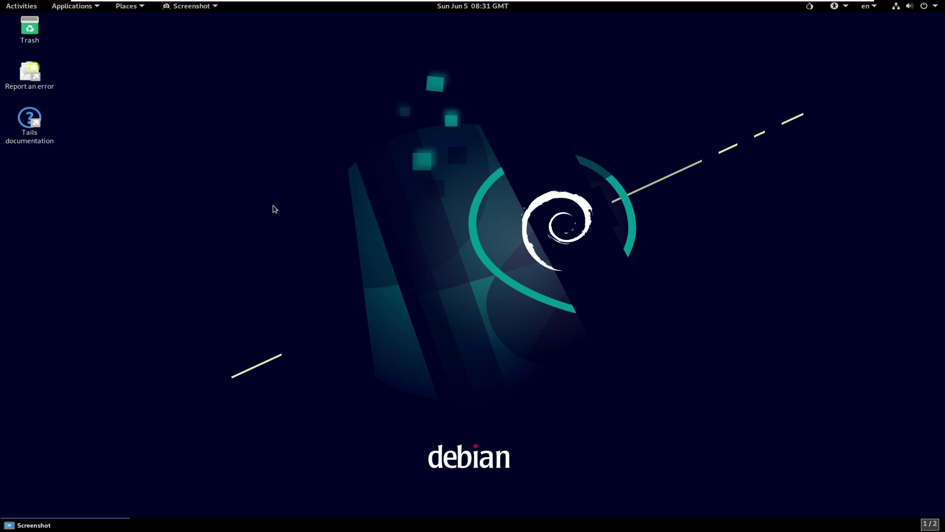
click(518, 196)
click(509, 233)
click(565, 197)
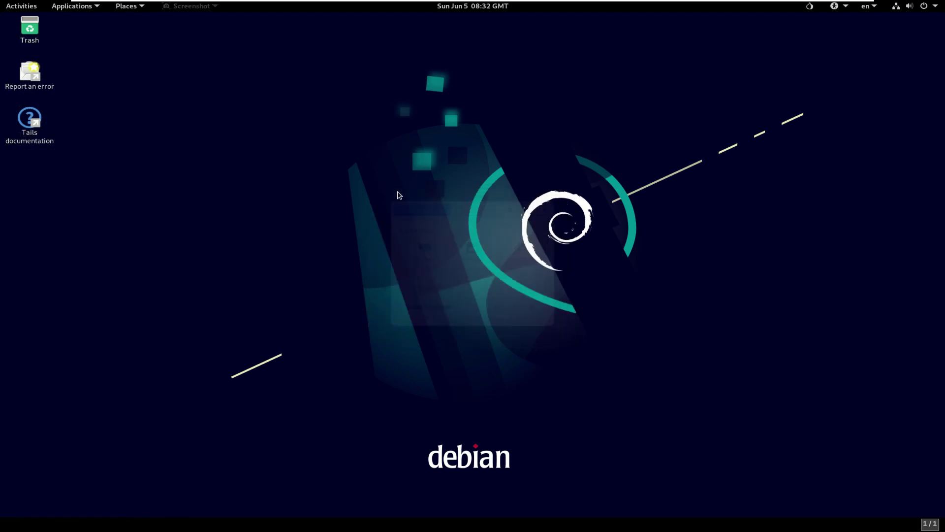
Step: Open Additional Software from the Tails category, read its persistent storage information, and close it
mouse_move(1, 1)
click(72, 6)
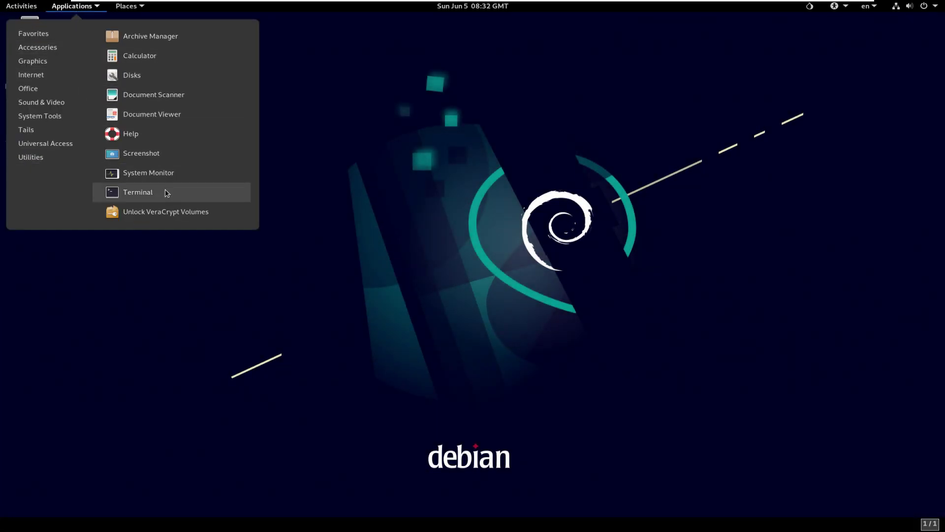
mouse_move(72, 144)
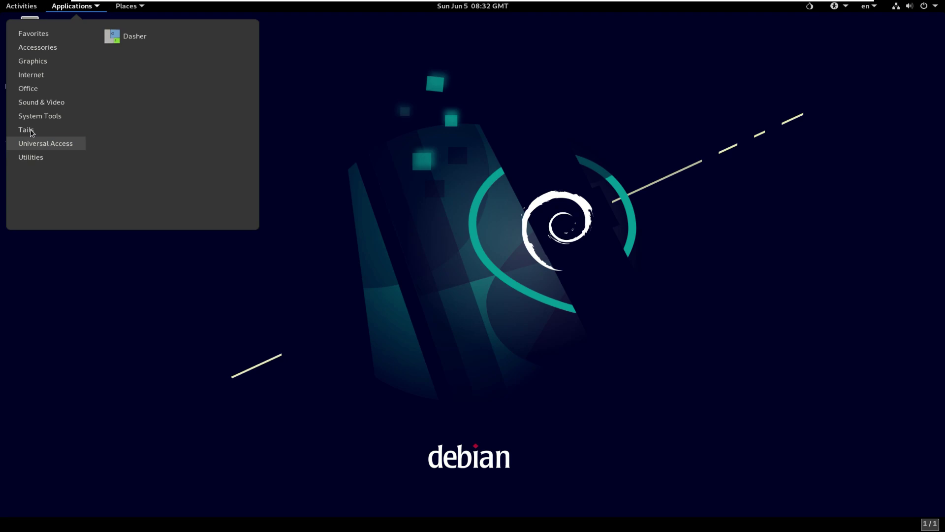
mouse_move(30, 129)
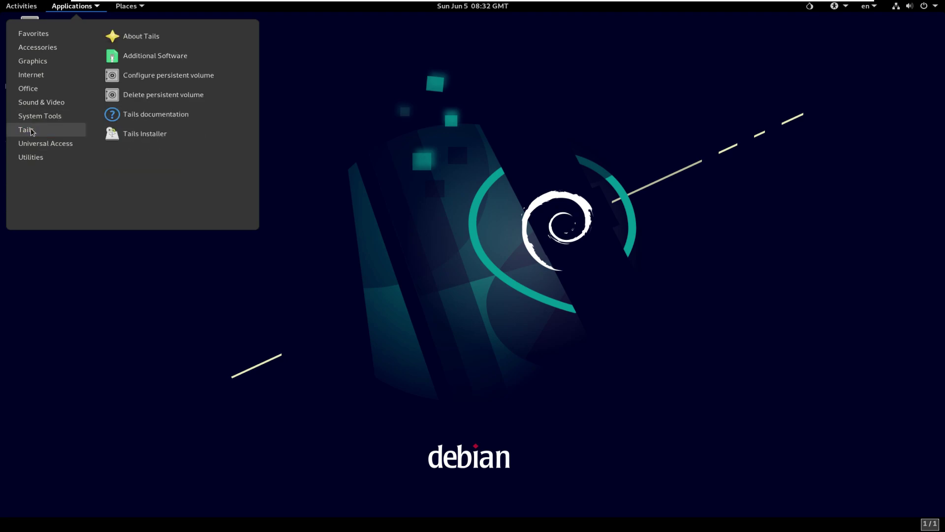
click(147, 55)
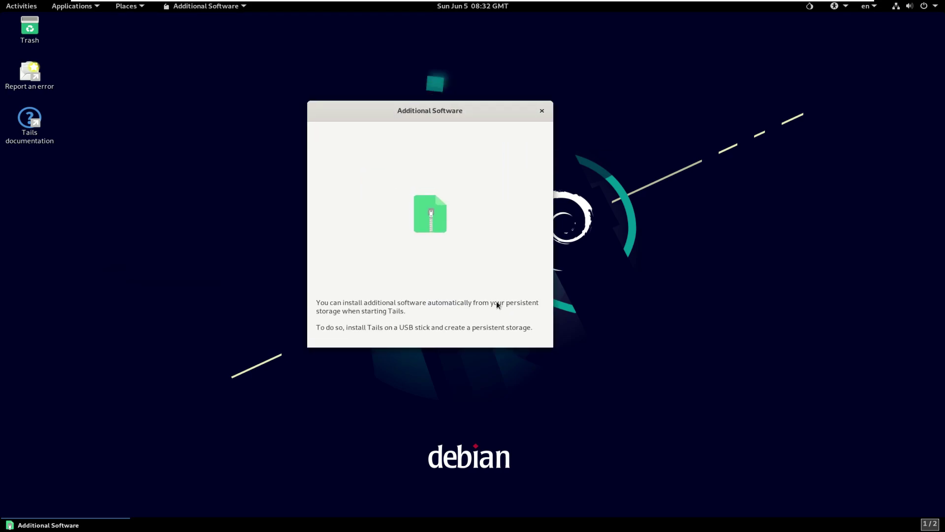
click(541, 111)
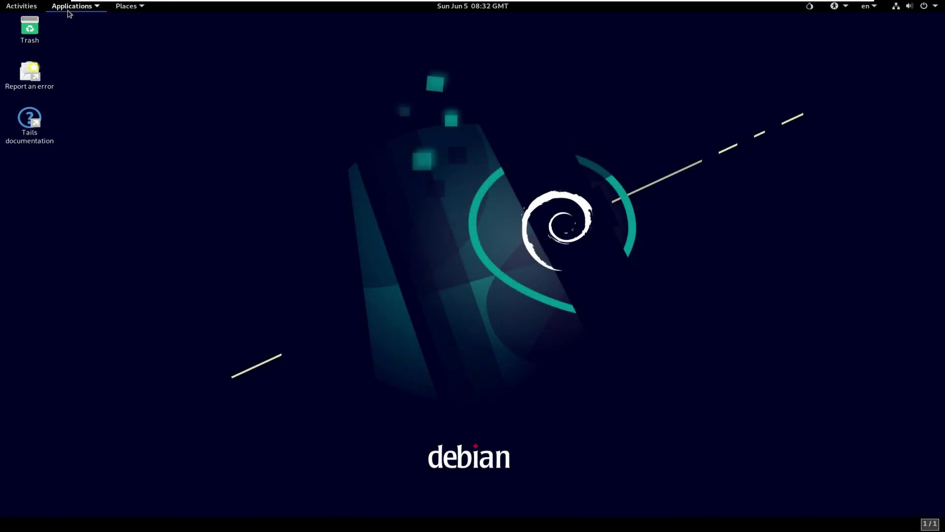
Step: Launch Audacity from the Sound & Video category and check its version in the About Audacity dialog
click(67, 10)
mouse_move(45, 129)
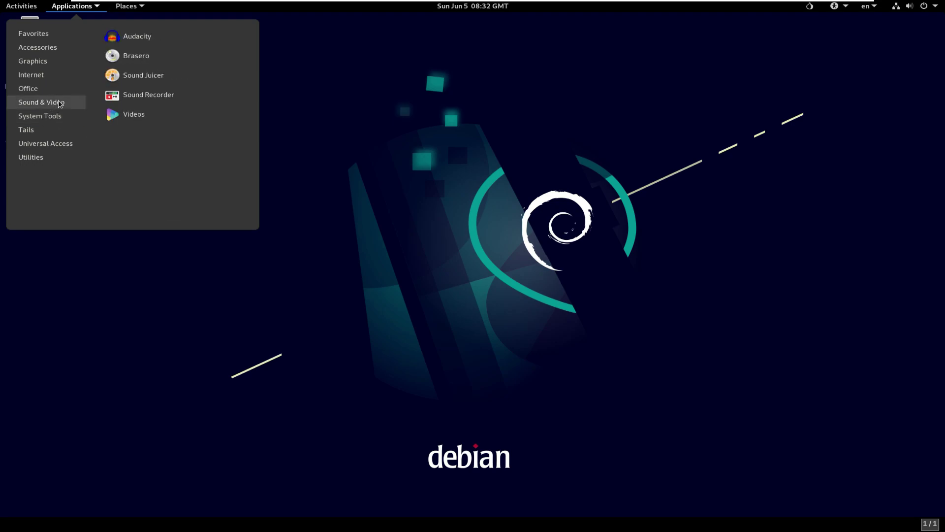
click(141, 43)
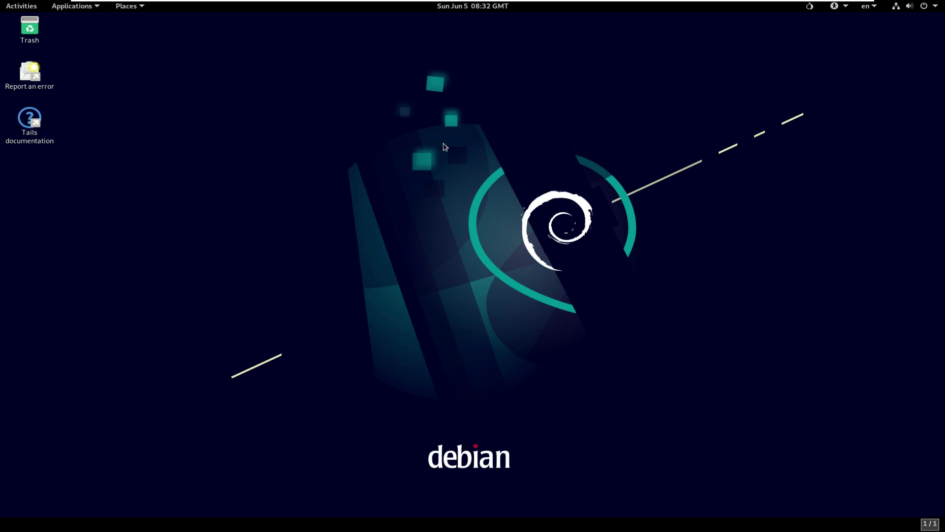
click(33, 12)
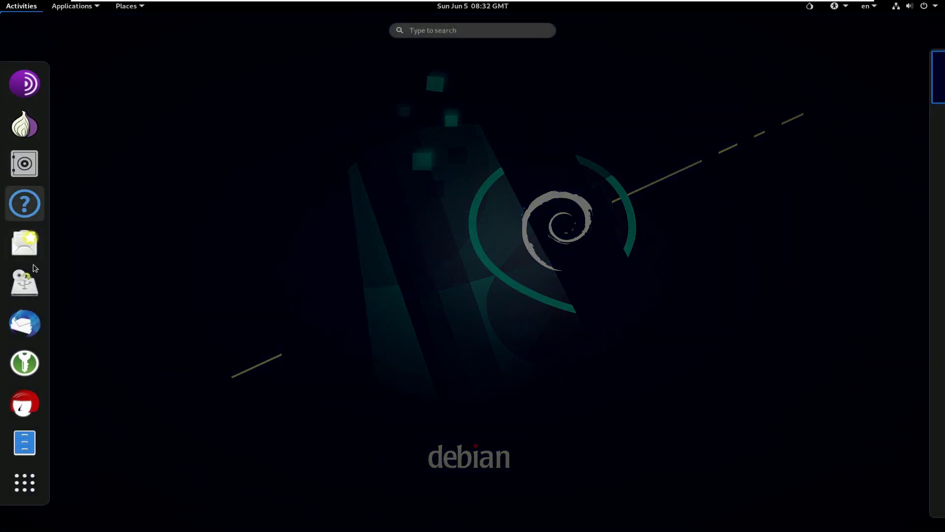
click(74, 6)
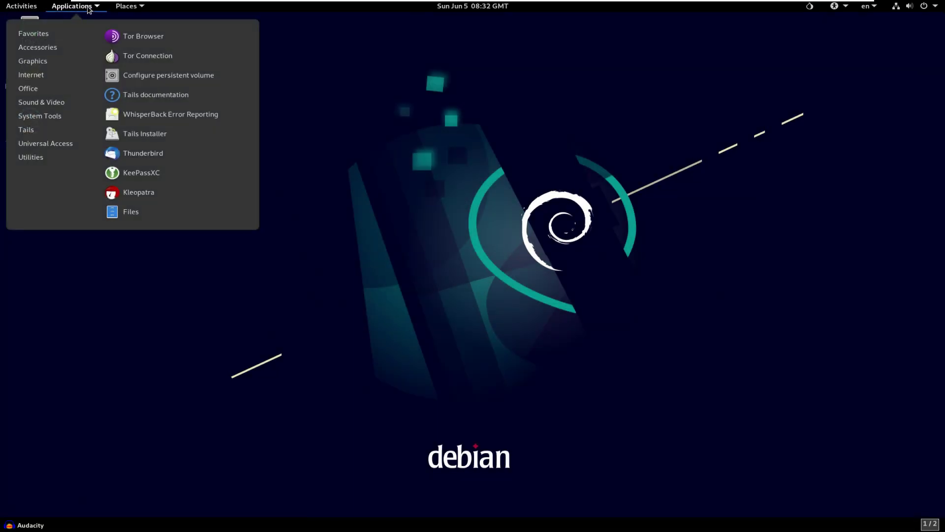
mouse_move(46, 53)
click(497, 84)
click(576, 209)
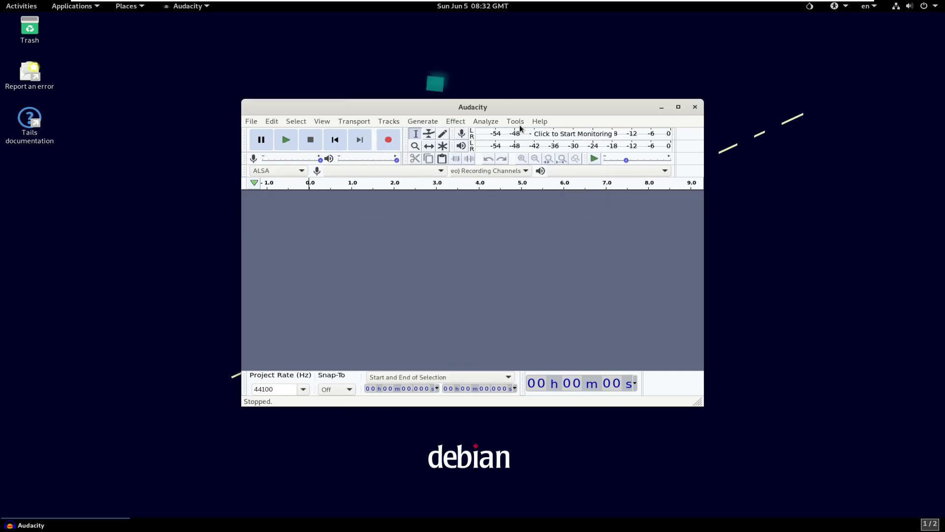
click(540, 121)
click(550, 183)
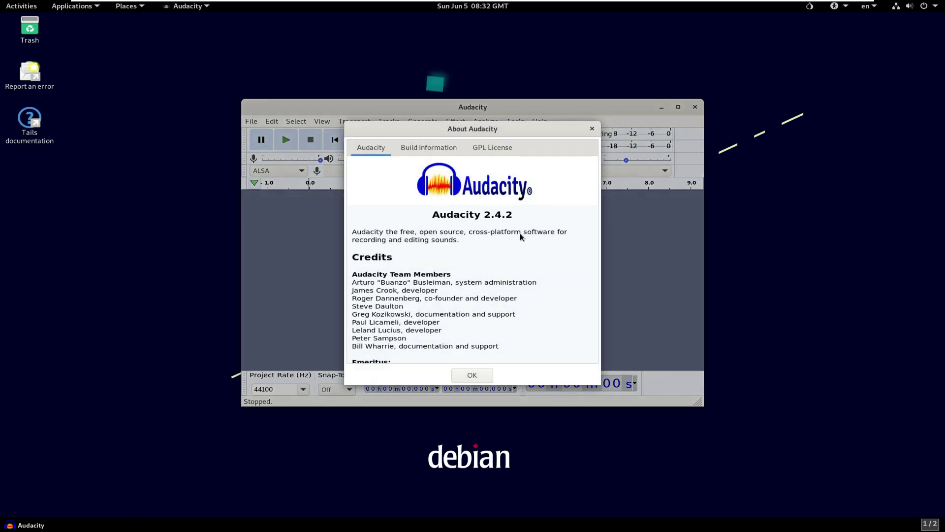
Step: Close the About Audacity dialog and quit Audacity
click(476, 378)
click(696, 107)
Step: Launch LibreOffice from the Office category, check its version in the About LibreOffice dialog, and close it
click(73, 6)
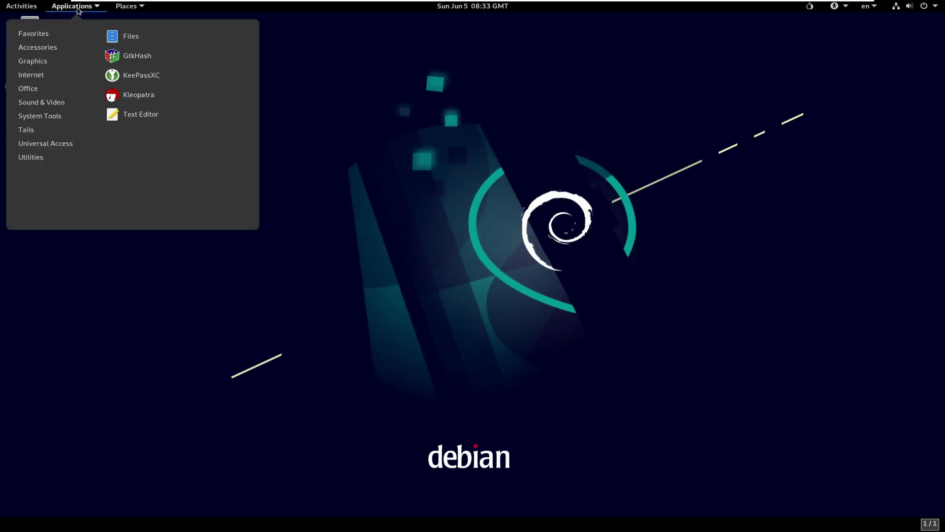
mouse_move(46, 120)
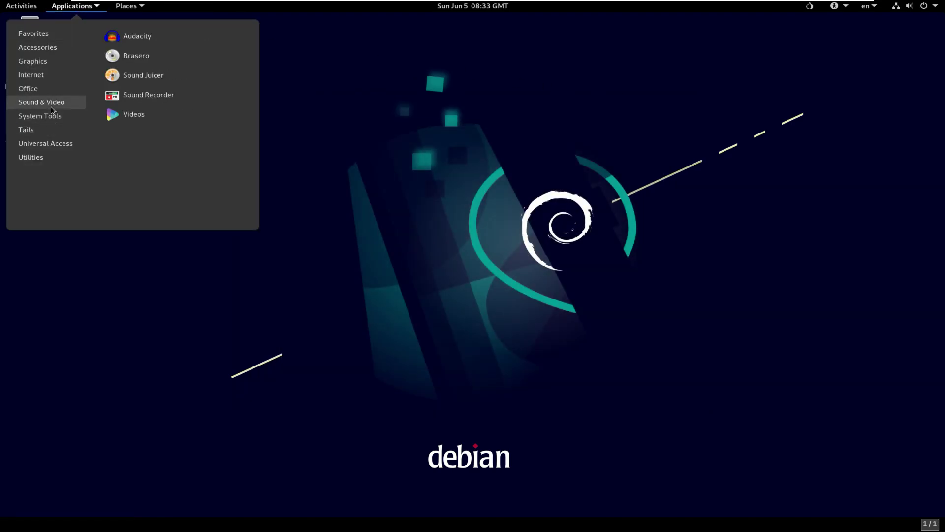
mouse_move(52, 91)
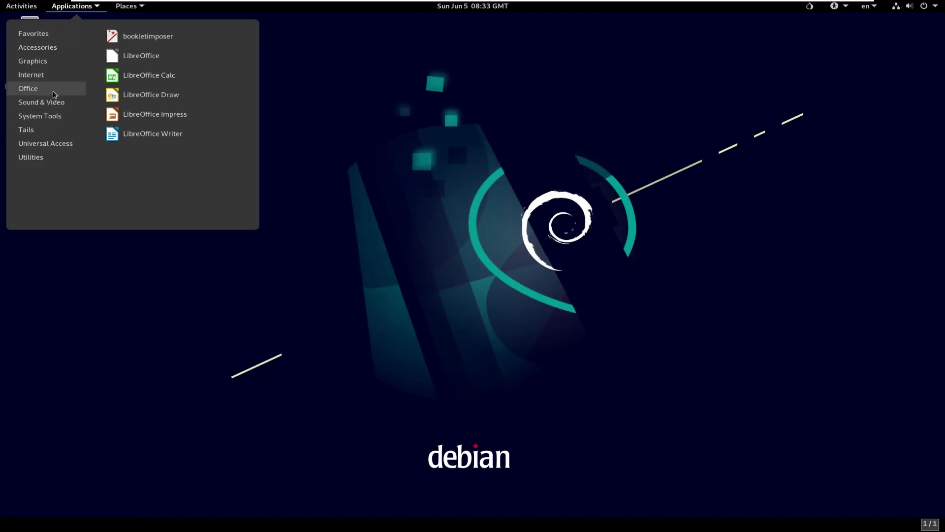
click(162, 57)
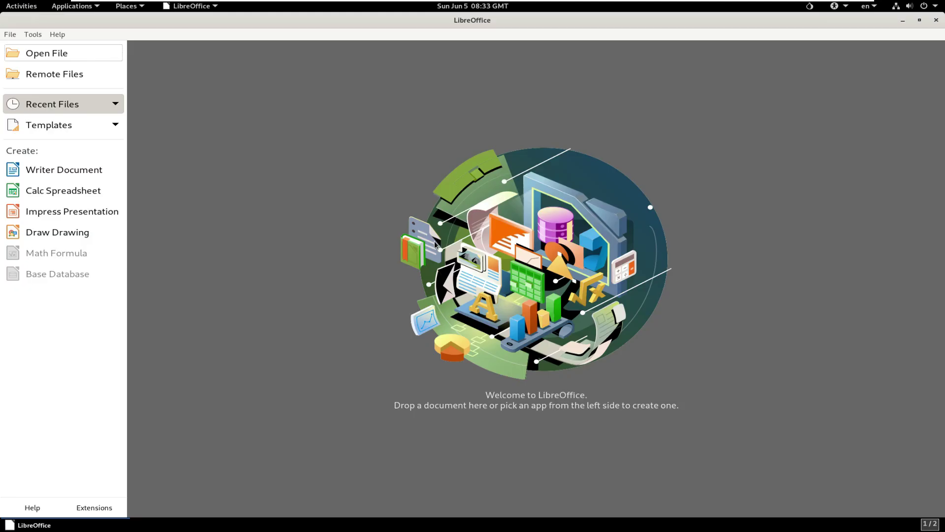
click(58, 35)
click(116, 167)
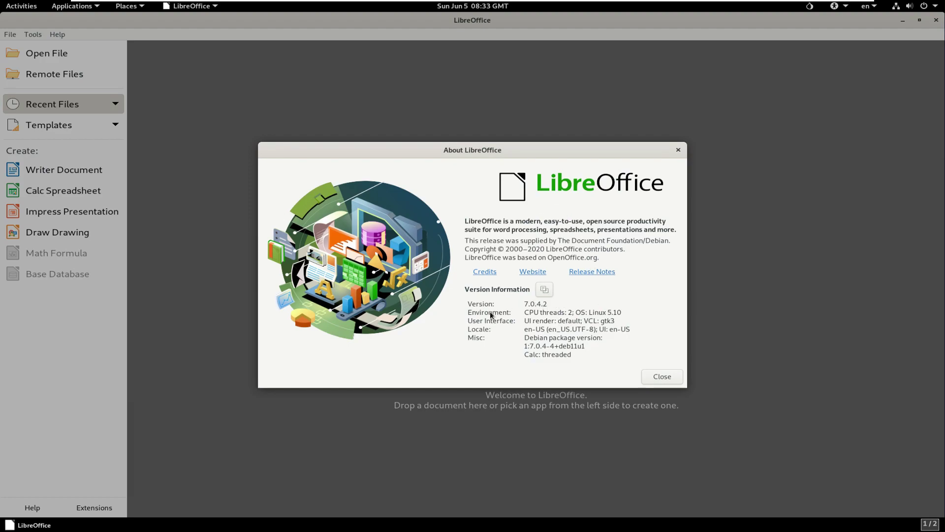
click(661, 380)
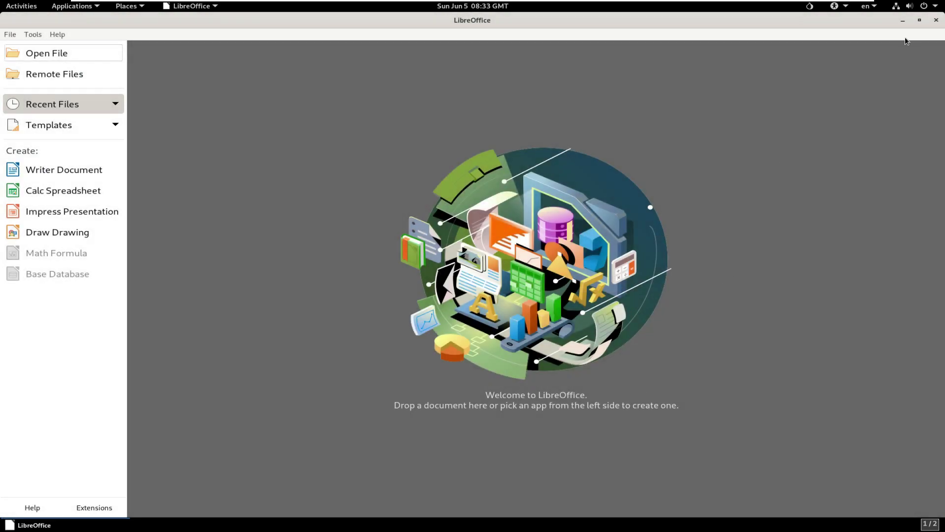
click(936, 19)
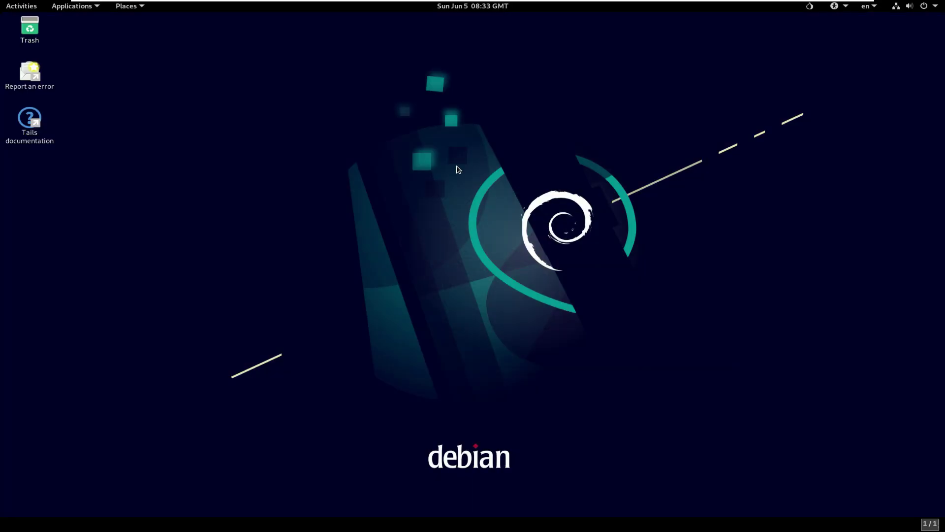
Step: Launch GNU Image Manipulation Program from the Graphics category, check its version in the About GIMP dialog, and close it
click(72, 7)
mouse_move(46, 41)
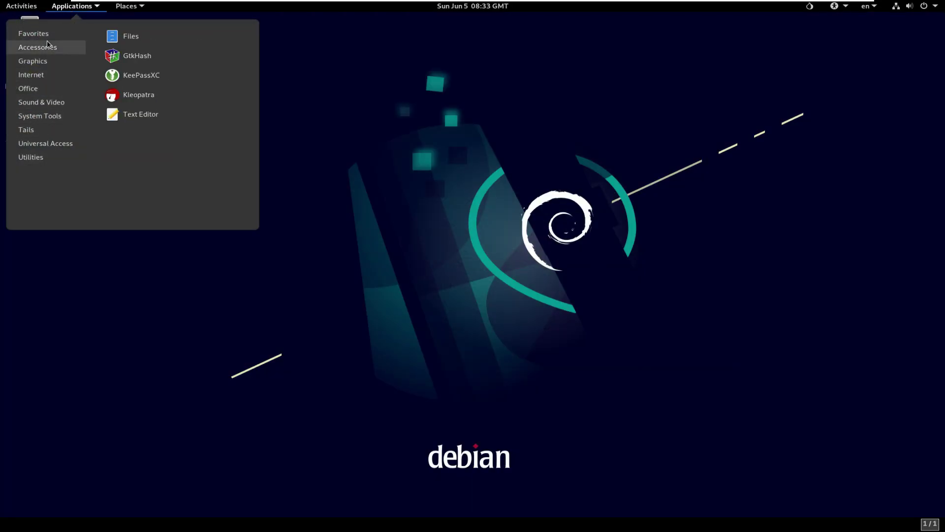
mouse_move(49, 61)
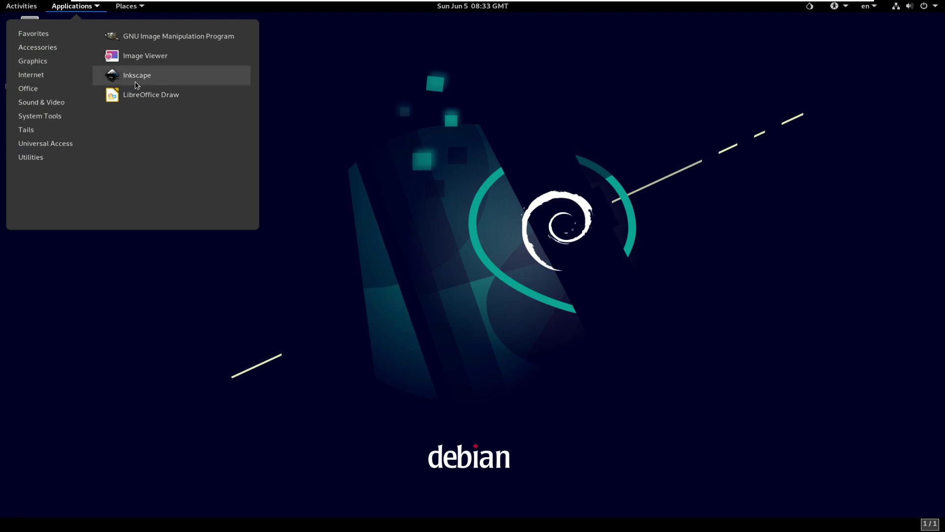
click(151, 37)
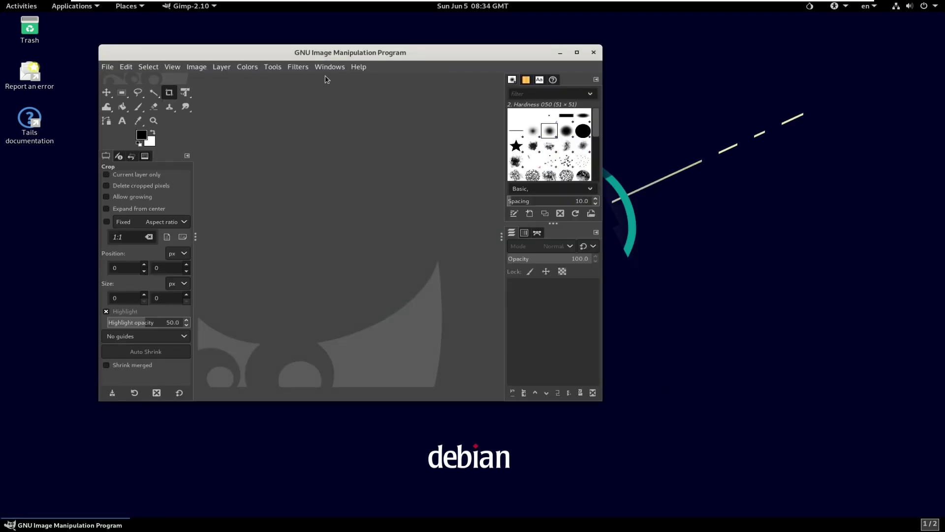
click(358, 67)
click(374, 122)
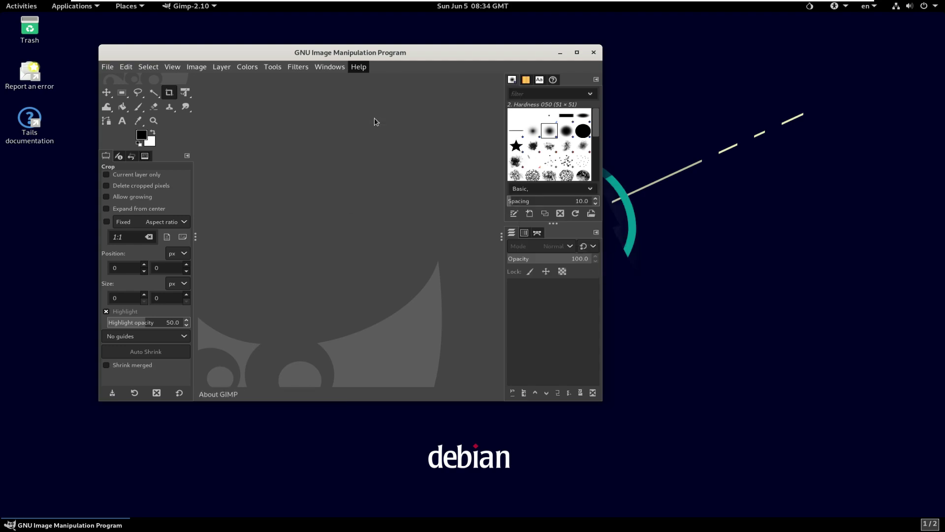
click(473, 306)
click(541, 365)
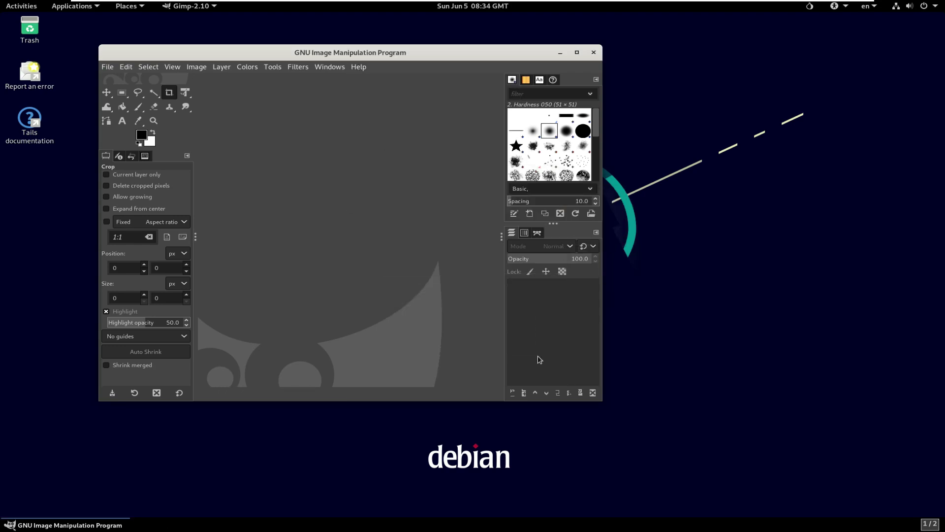
click(594, 53)
Step: Launch Inkscape from the Graphics category, check its version in the About Inkscape dialog, and close it
click(73, 6)
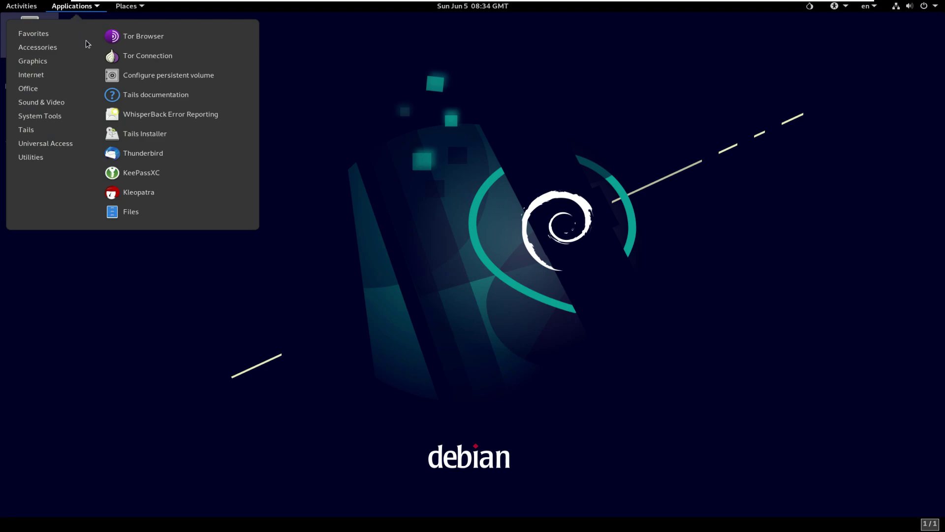
mouse_move(57, 61)
click(146, 75)
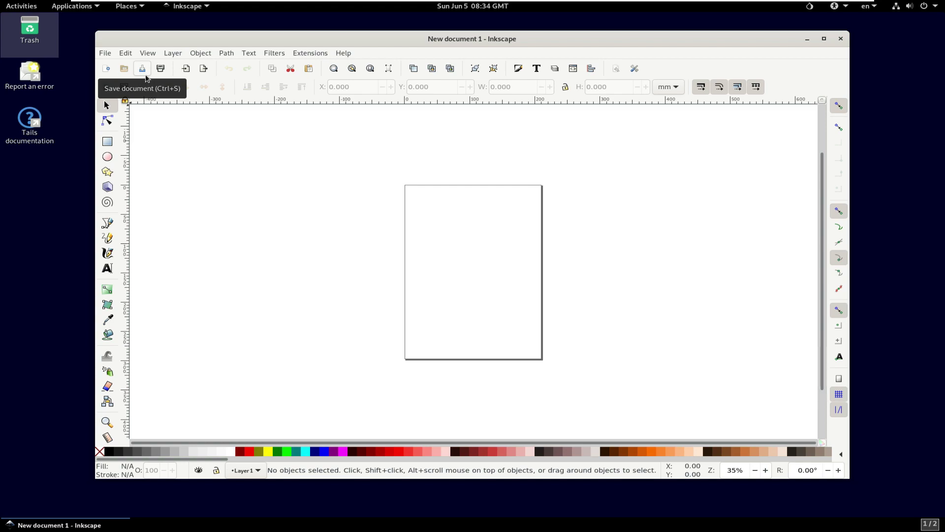
click(340, 53)
click(365, 181)
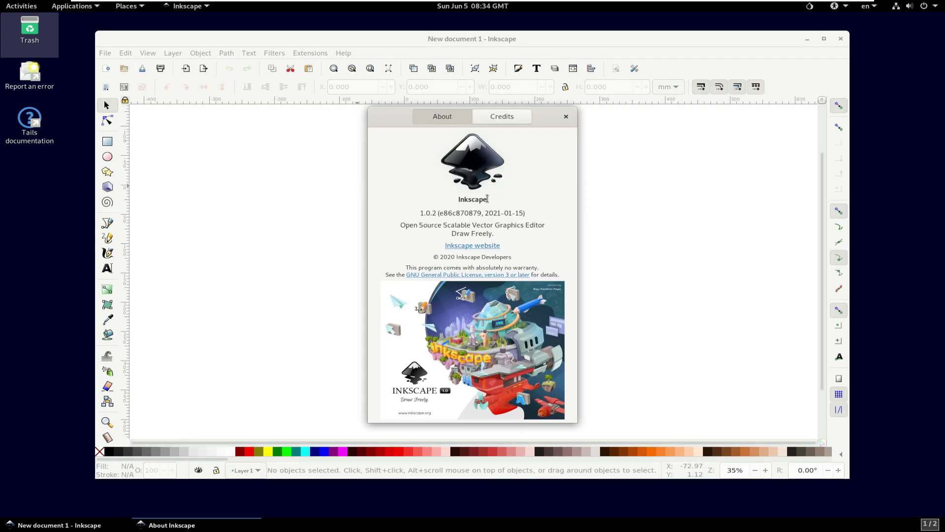
click(566, 116)
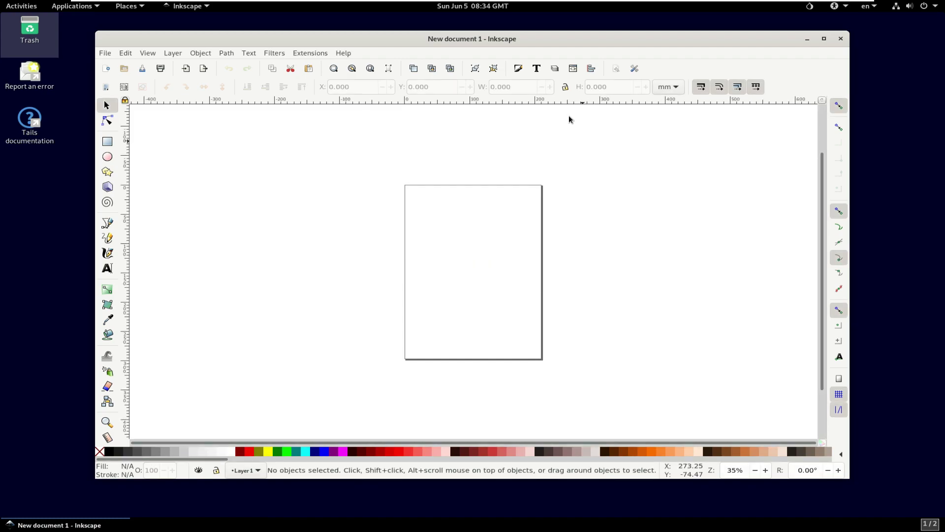
click(841, 39)
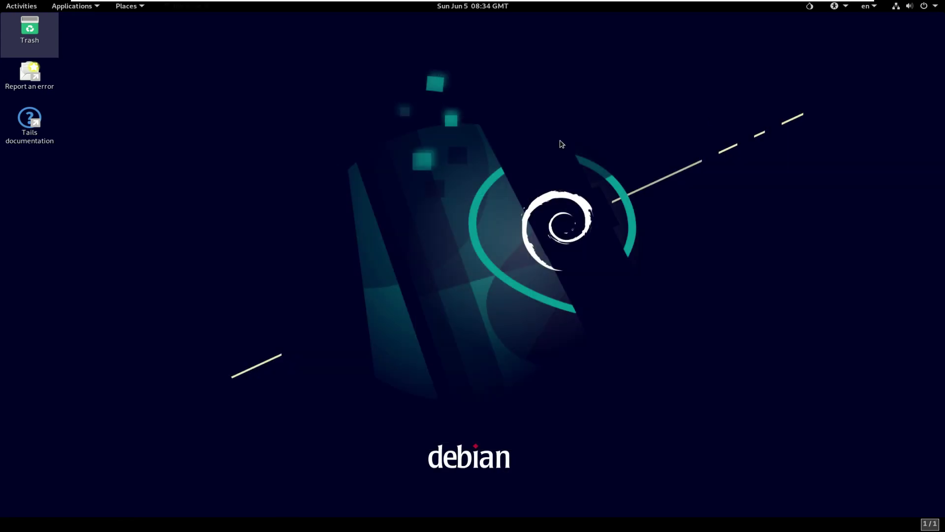
Step: Launch Image Viewer from the Graphics category, check its version in the About dialog, and close it
click(74, 6)
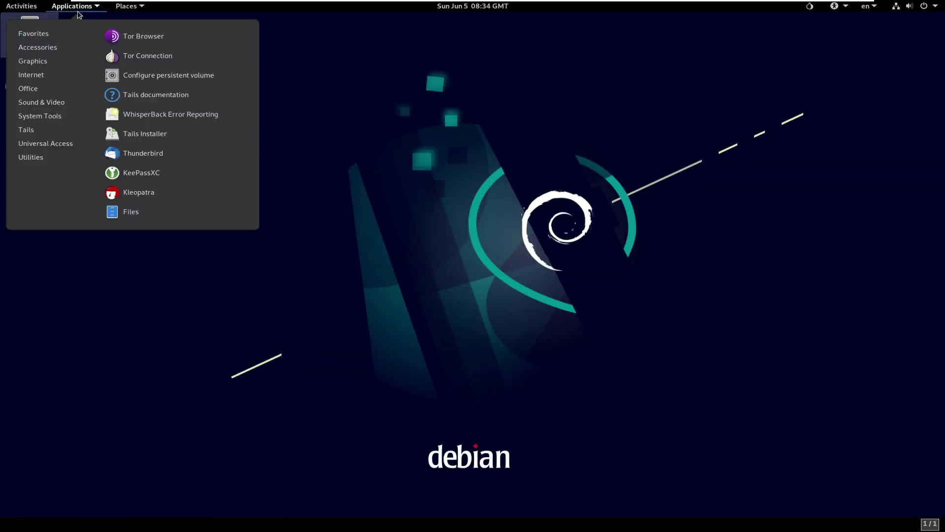
mouse_move(54, 67)
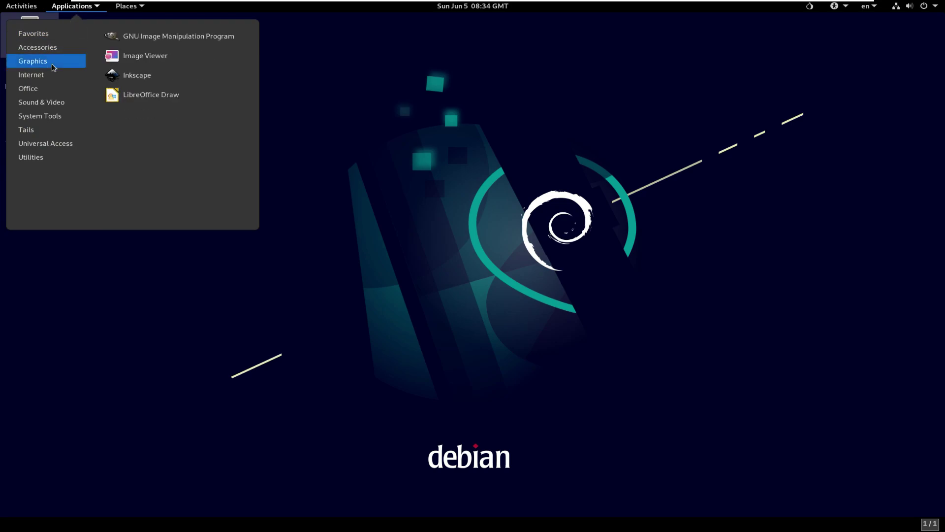
click(127, 57)
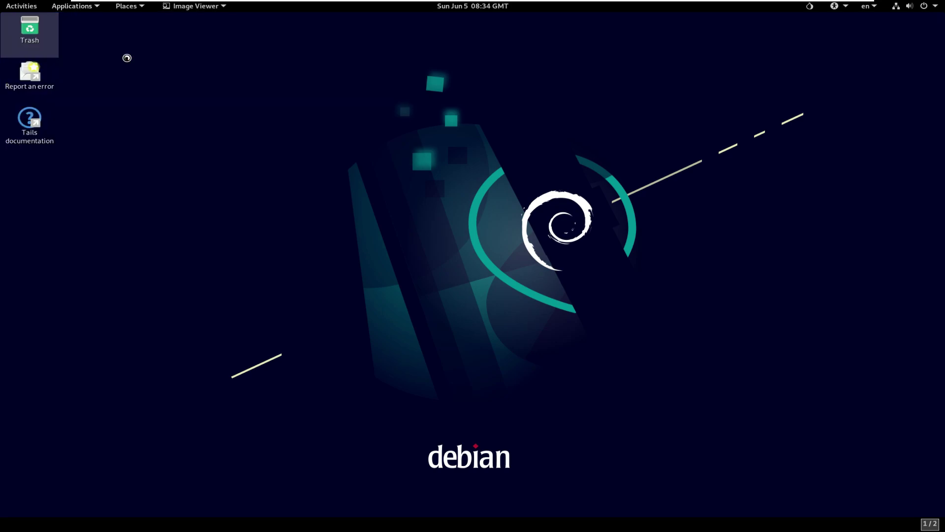
click(531, 163)
click(525, 349)
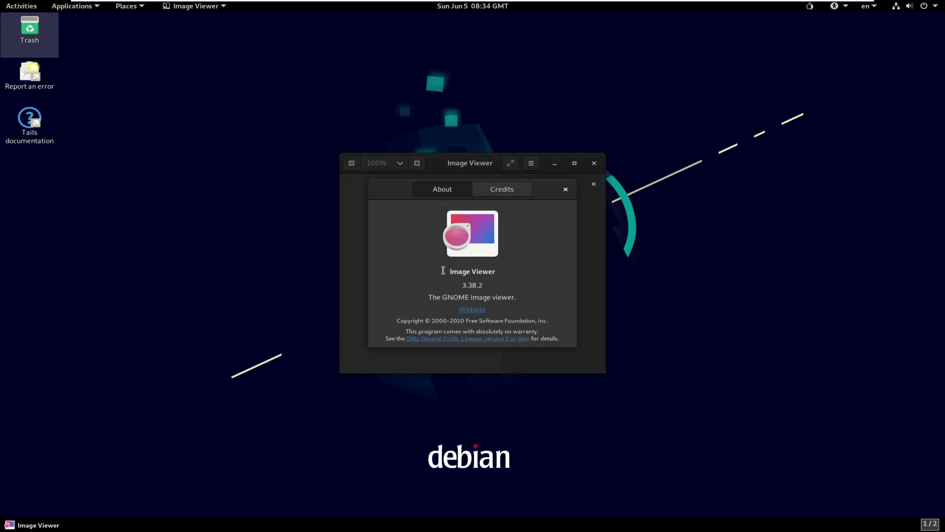
click(566, 189)
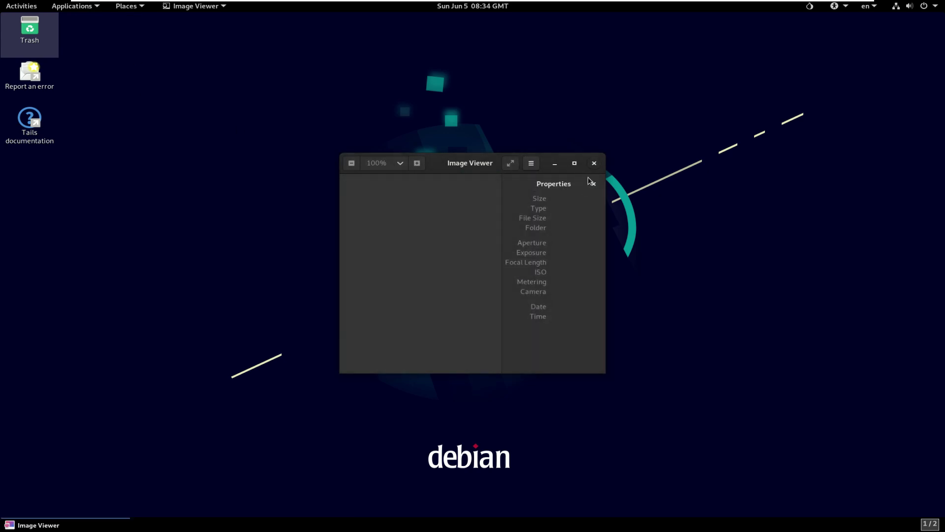
click(594, 164)
Step: Try to launch the Unsafe Browser from the Internet category, and restart Tails so it can be enabled in the Welcome Screen
click(93, 7)
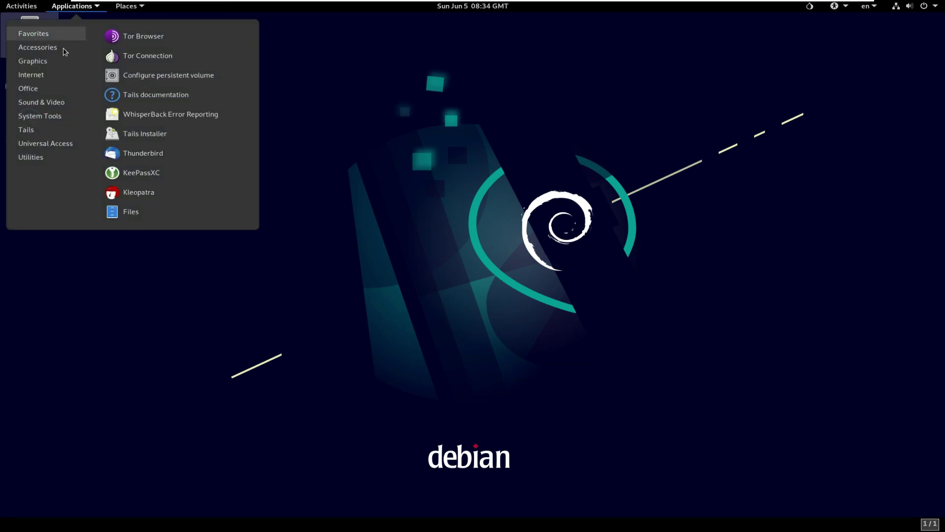
mouse_move(63, 49)
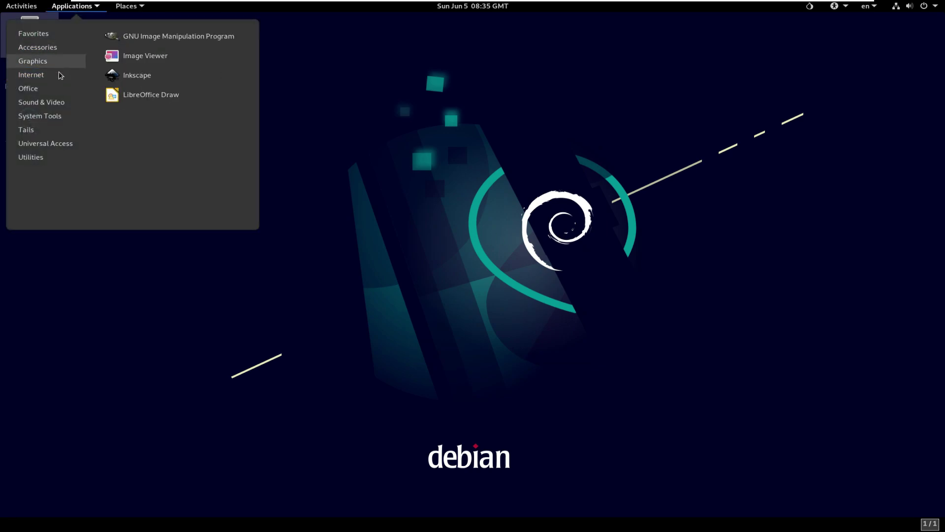
mouse_move(58, 77)
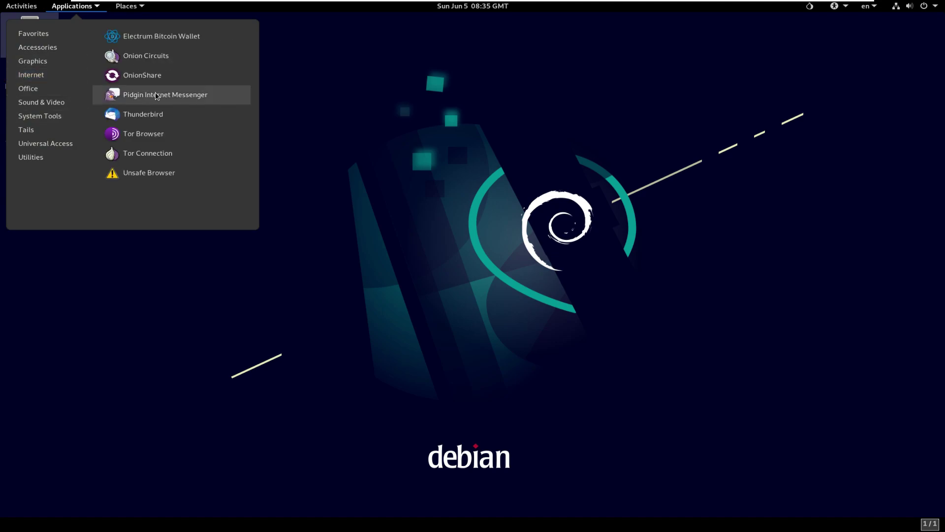
click(165, 175)
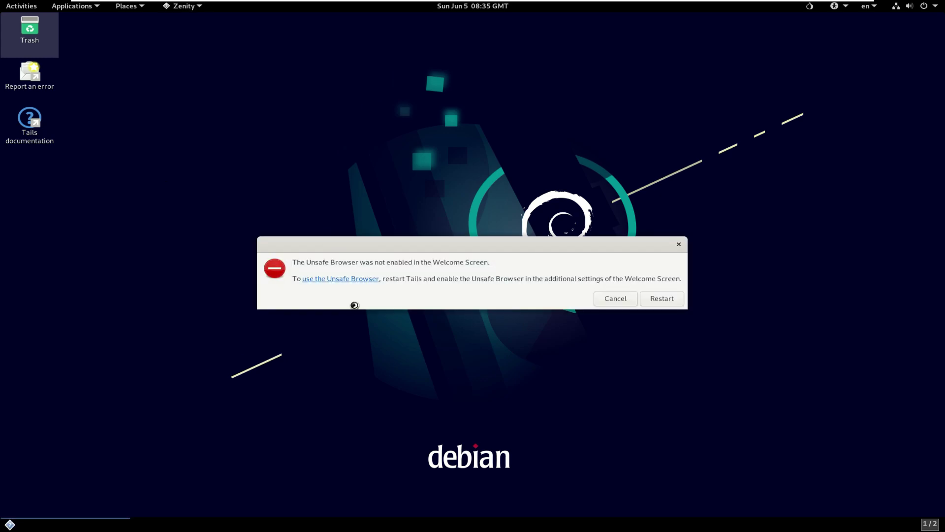
click(668, 299)
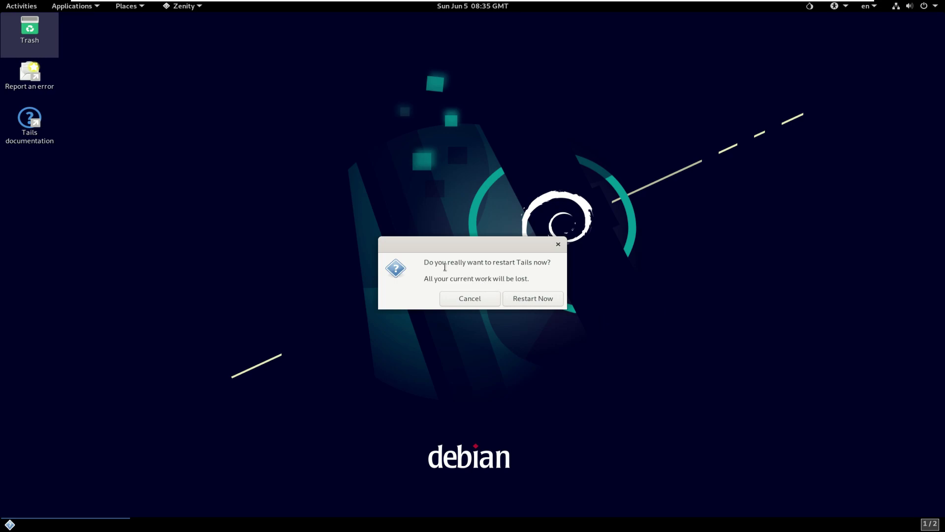
click(521, 298)
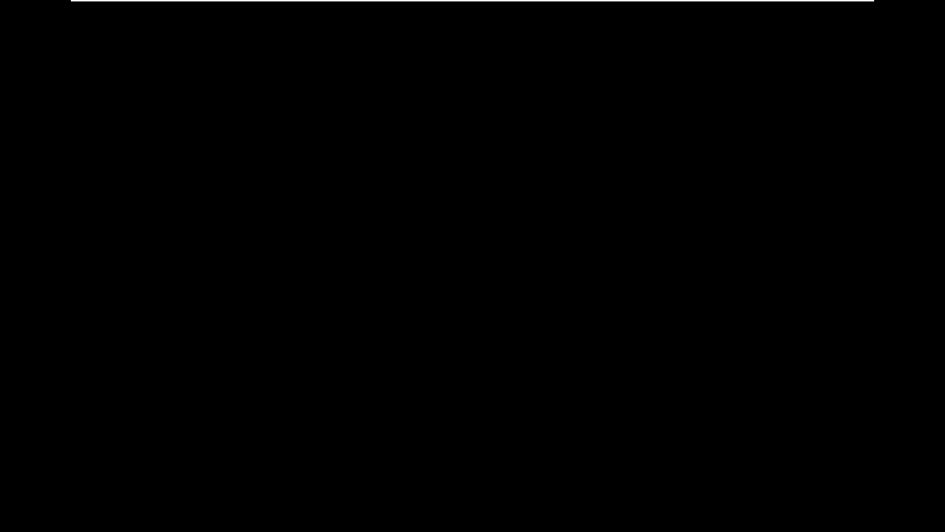